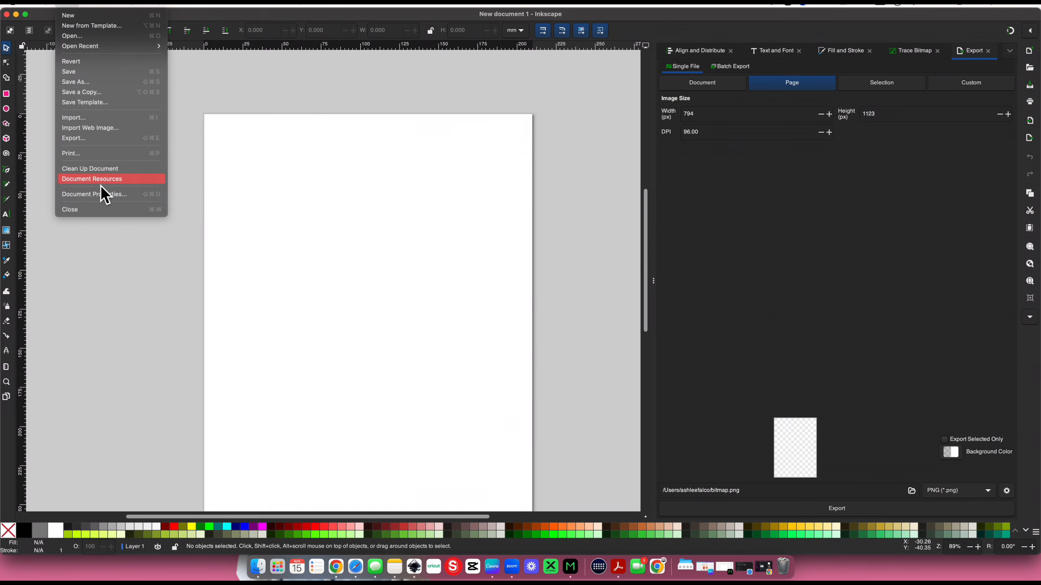
Open the document properties and set the page width to 333 mm
left_click(99, 196)
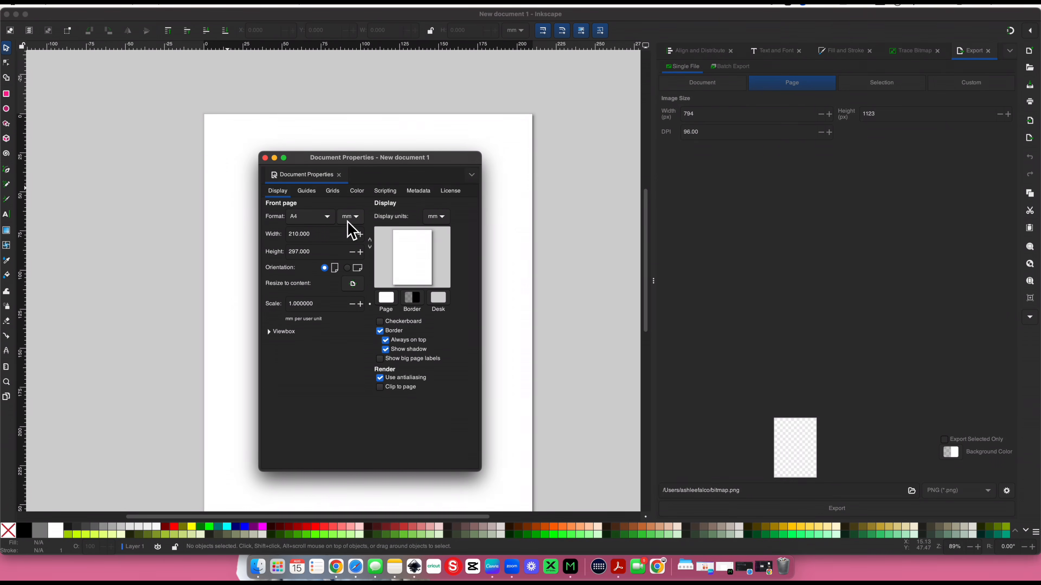
double_click(292, 234)
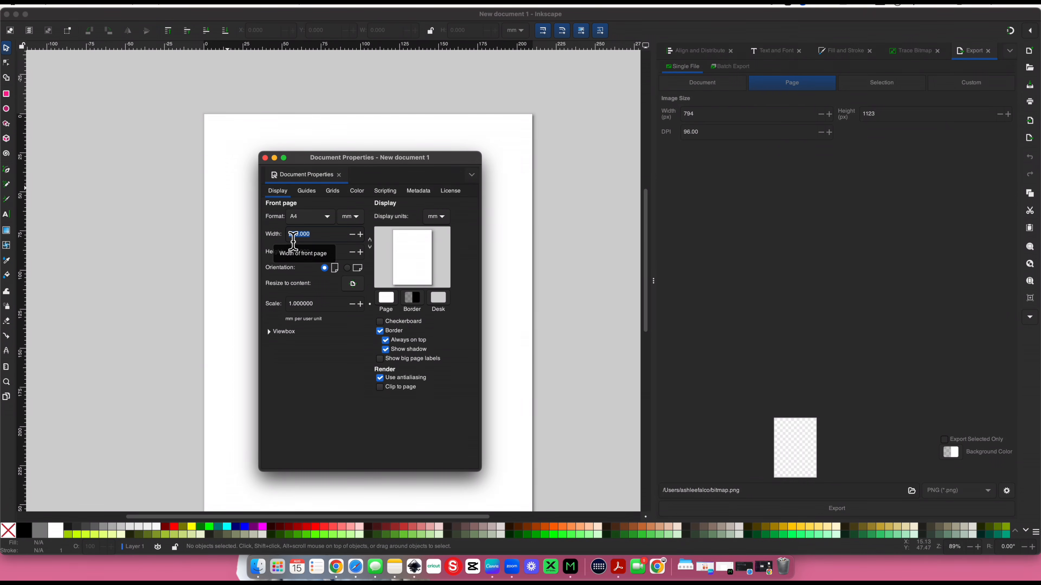
type("0")
key("Return")
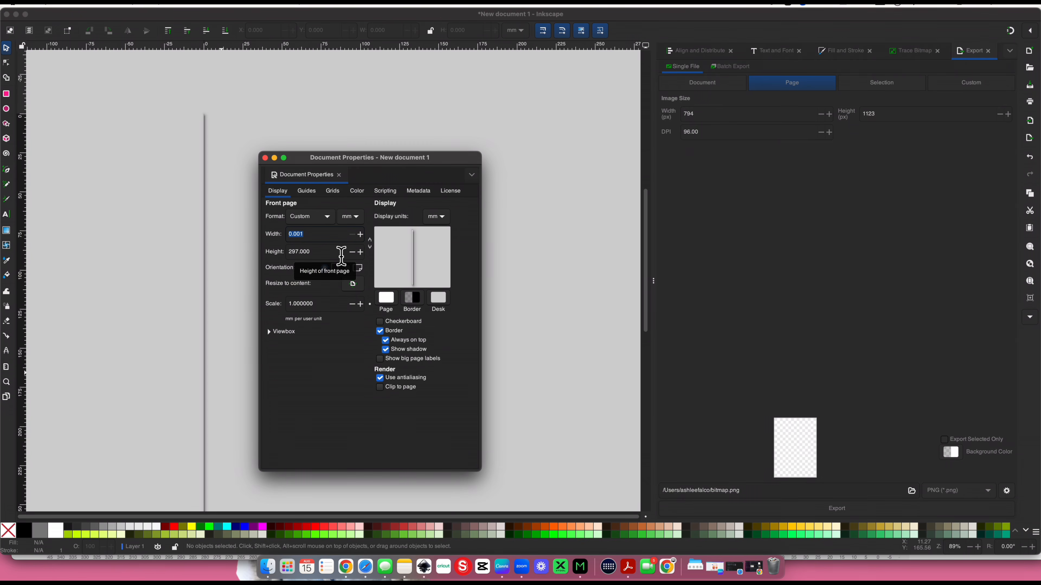
type("333")
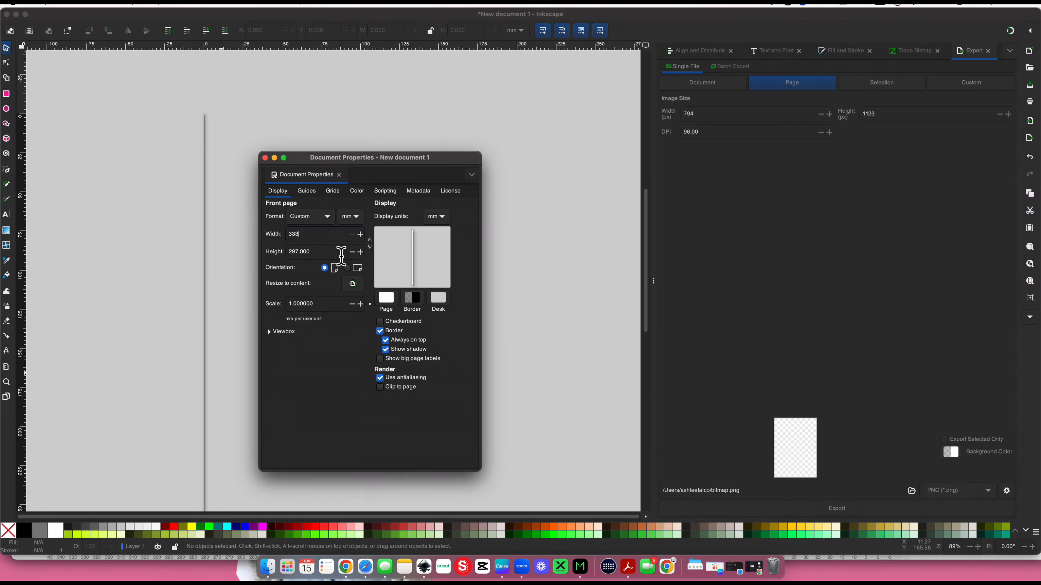
key("Return")
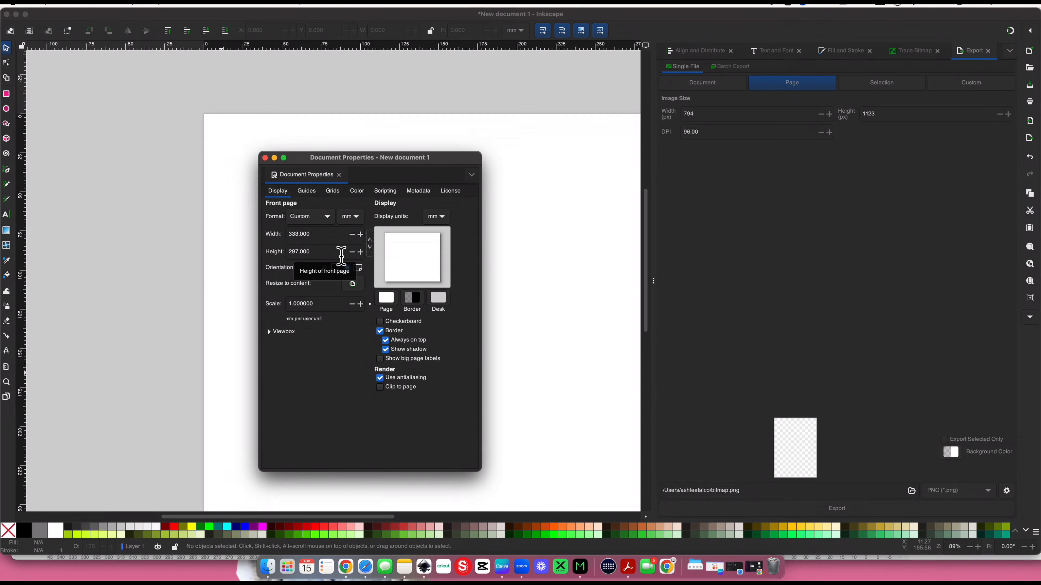
Set the page height to 88 mm
left_click_drag(341, 255, 292, 253)
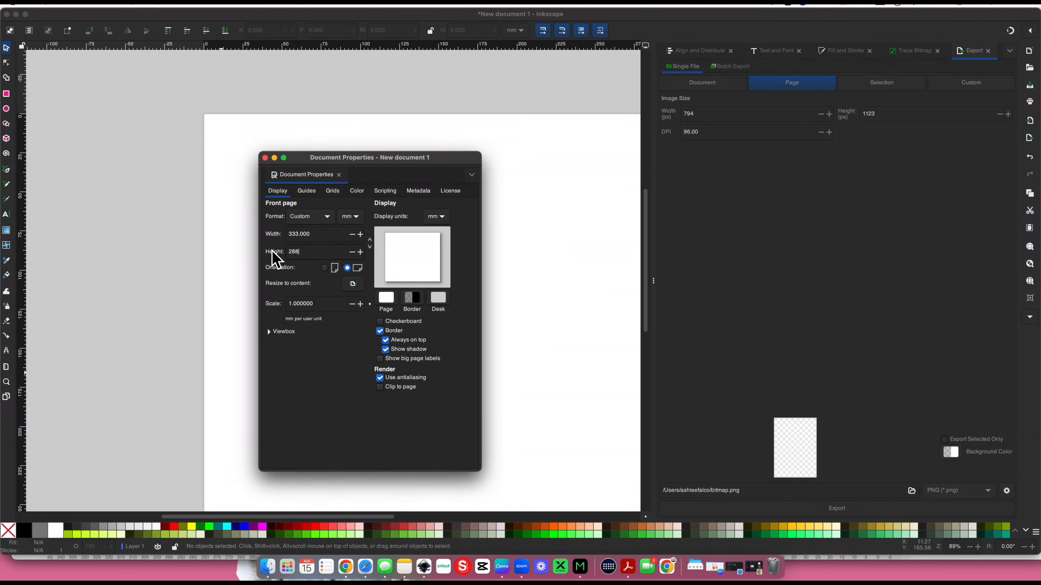
key("BackSpace")
key("BackSpace")
key("BackSpace")
type("88")
key("Tab")
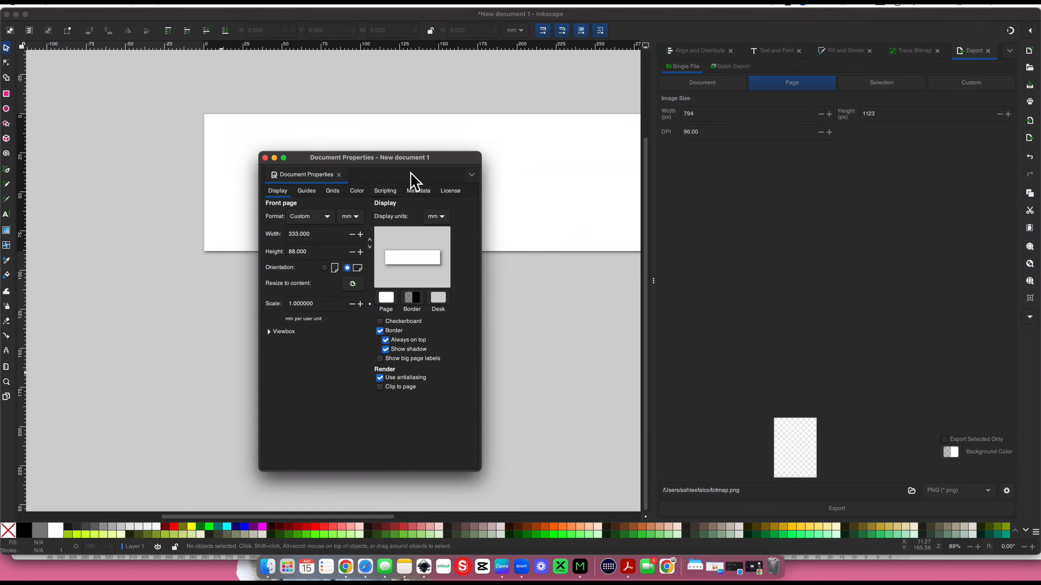
scroll(476, 153, "right", 10)
scroll(476, 152, "left", 4)
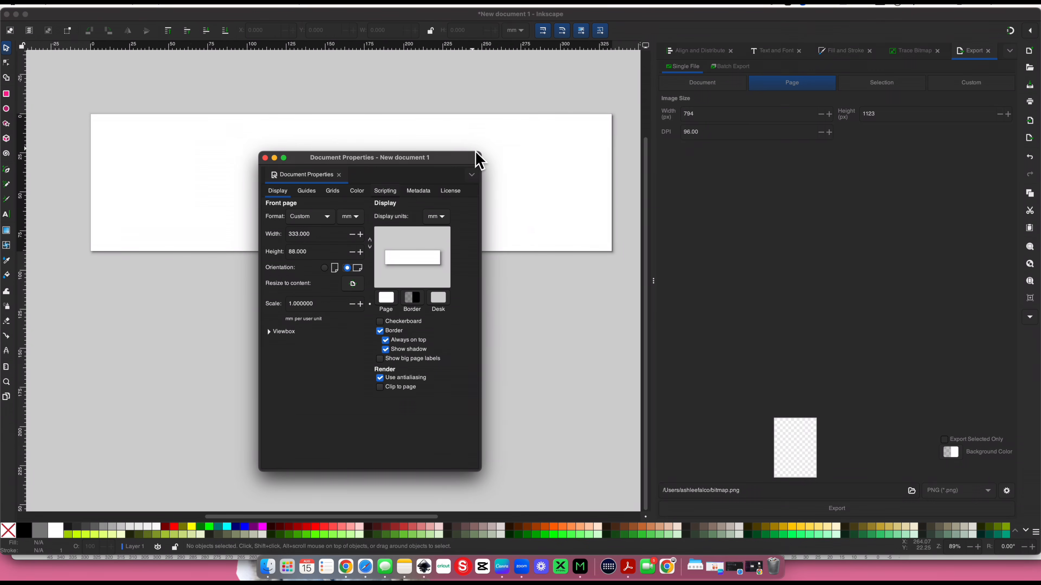
mouse_move(440, 161)
left_mouse_down()
mouse_move(457, 156)
mouse_move(440, 168)
left_mouse_up()
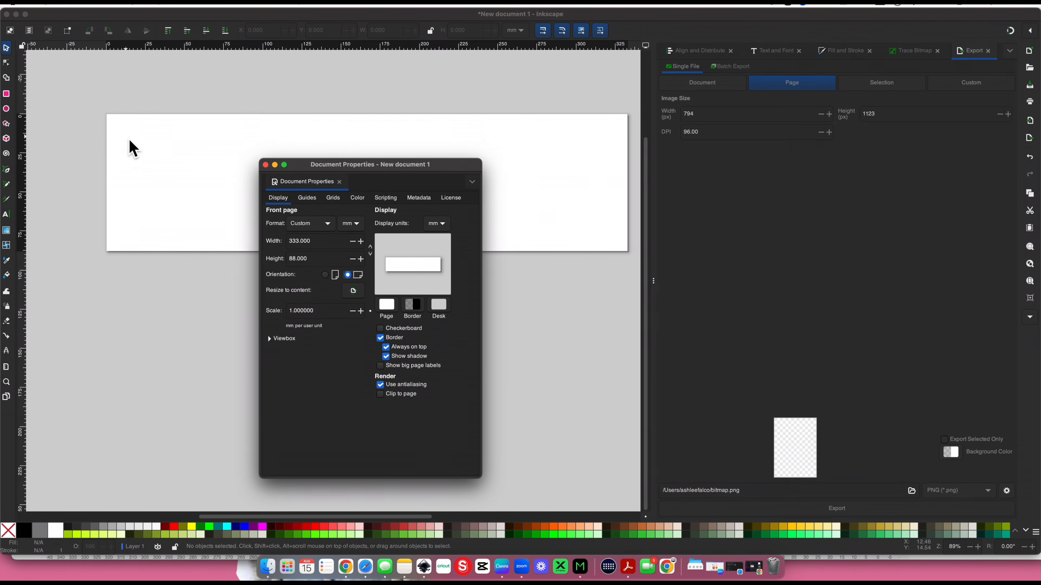
Set the page height to 418 mm and close the document properties
left_click_drag(321, 246, 289, 241)
left_click_drag(324, 259, 291, 260)
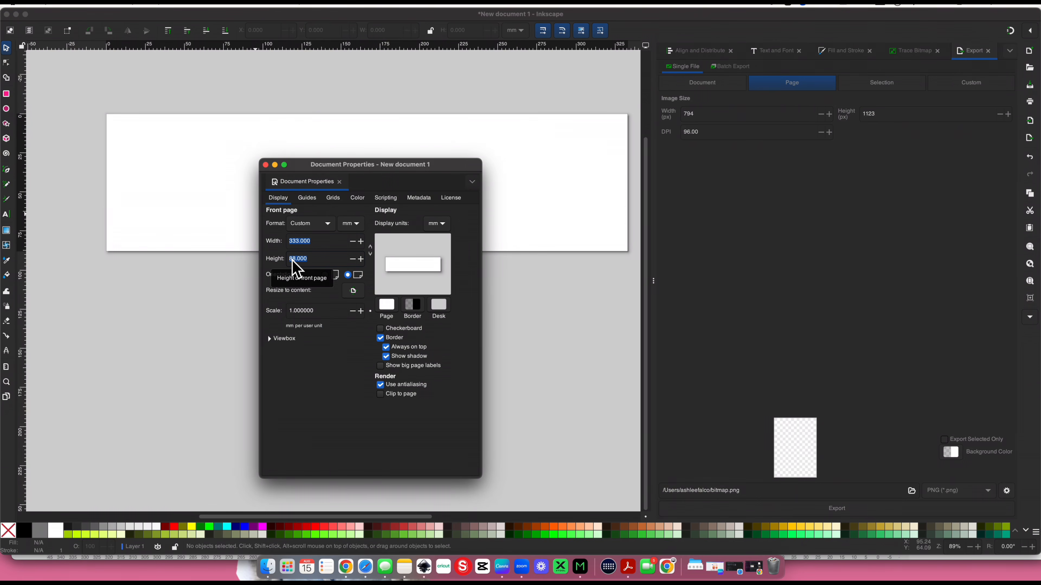
type("41")
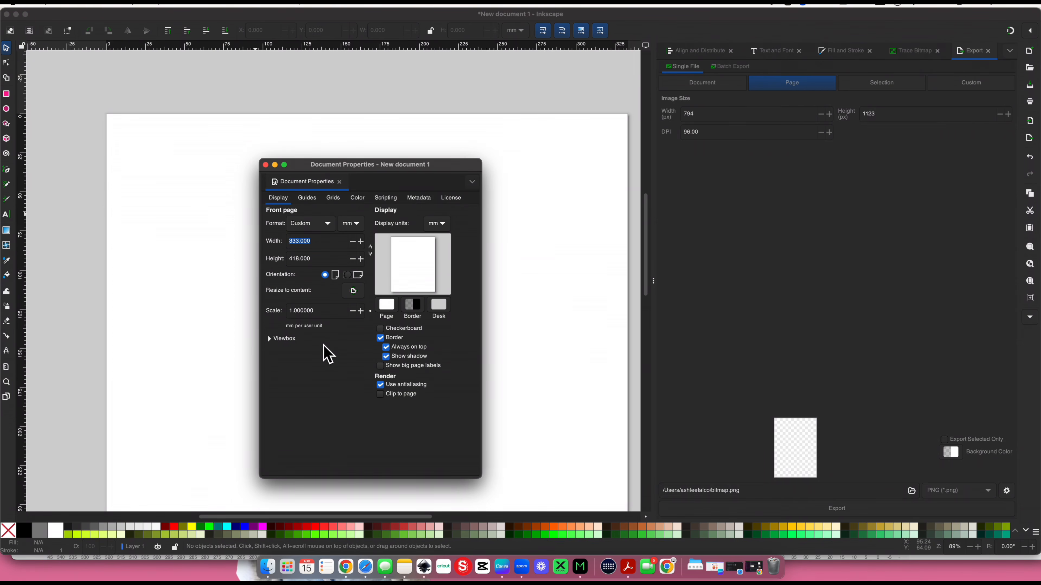
scroll(213, 326, "down", 5)
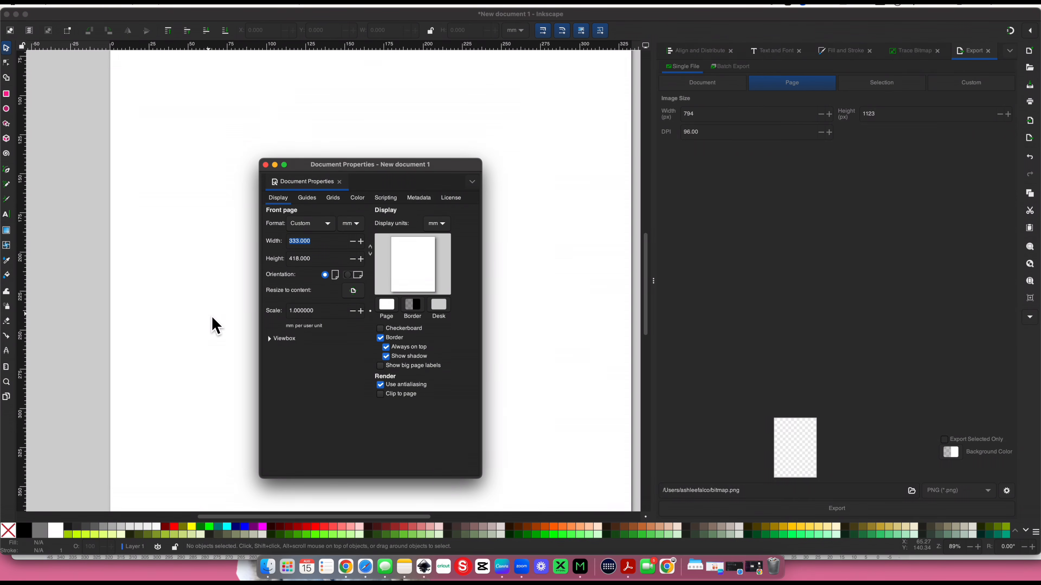
scroll(213, 326, "up", 5)
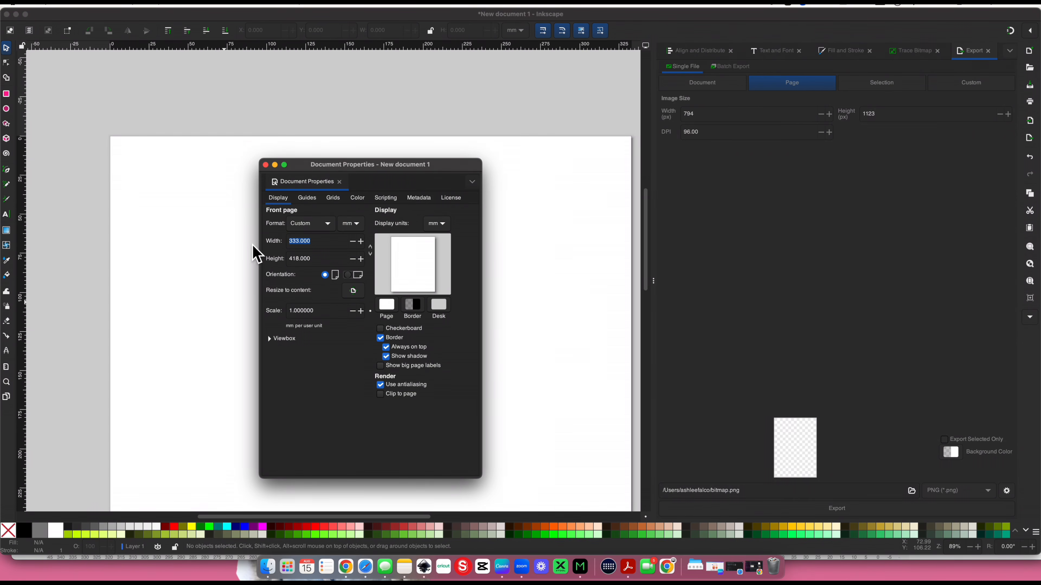
left_click(266, 165)
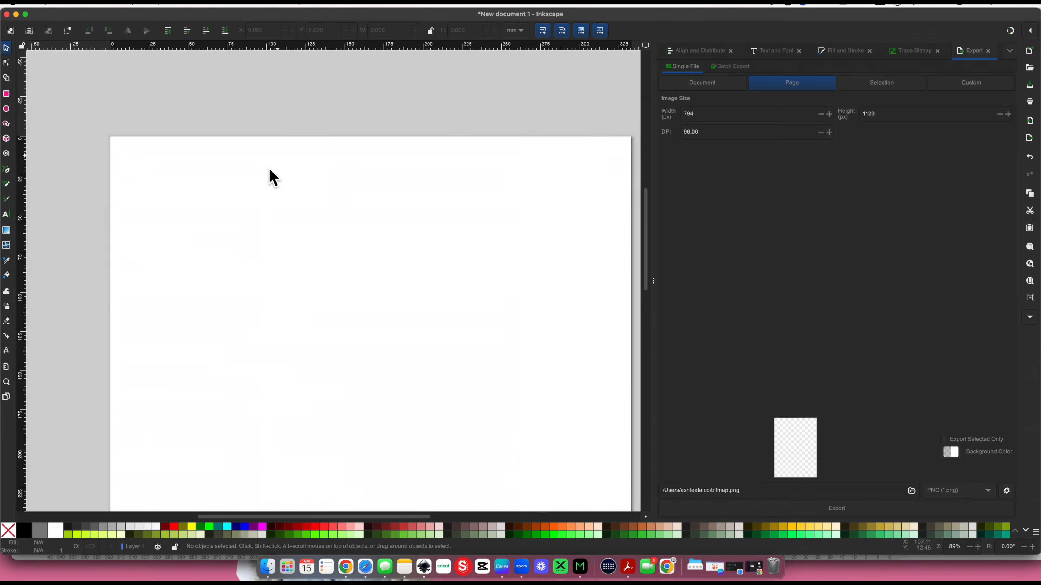
Import PassiveEarner-Outline.png from the Downloads stack as an embedded image, using the file's DPI and automatic rendering
scroll(338, 225, "down", 1)
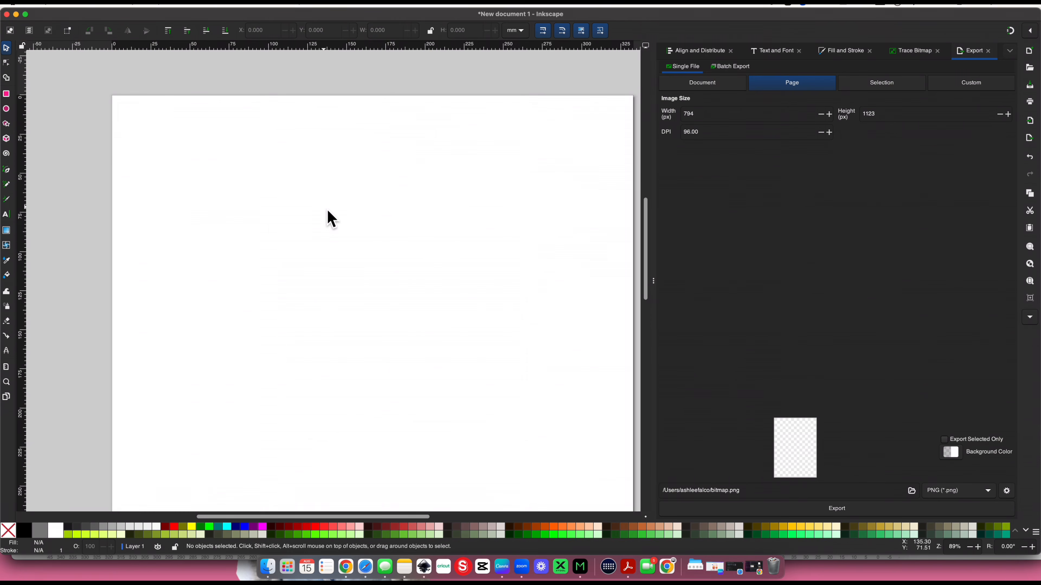
scroll(332, 218, "down", 2)
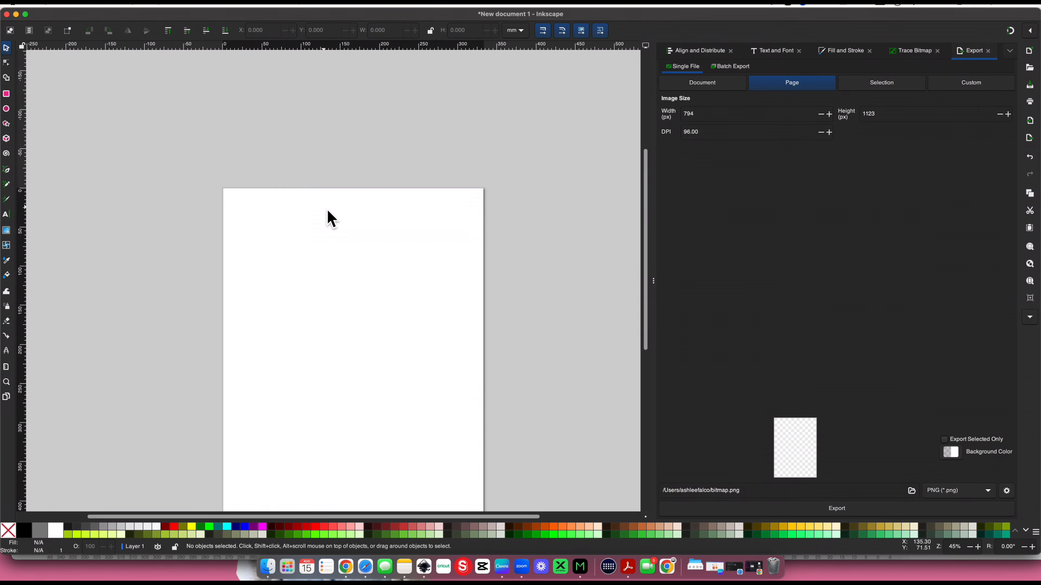
scroll(331, 219, "down", 3)
scroll(331, 218, "up", 2)
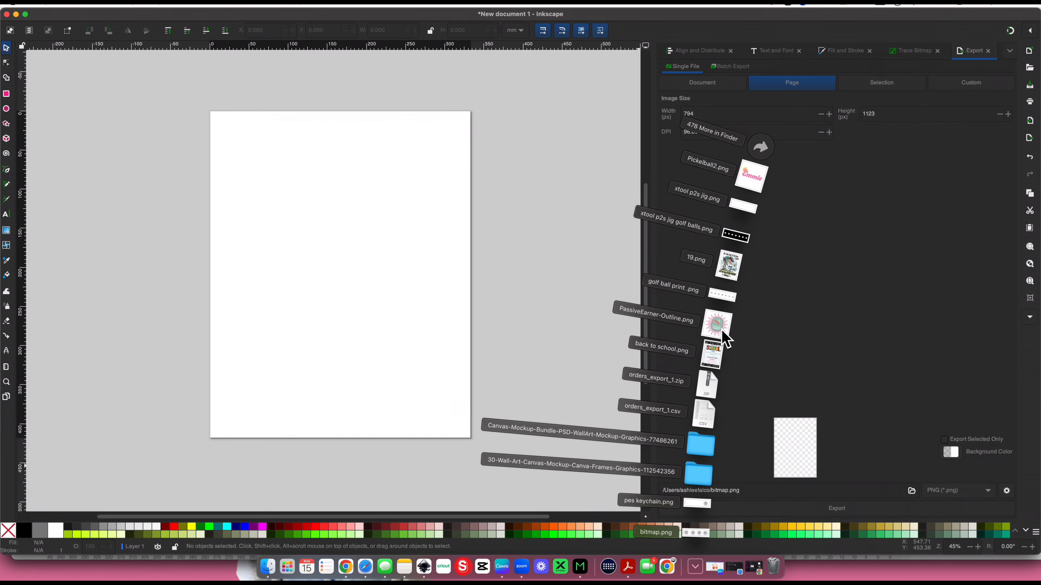
left_click(673, 330)
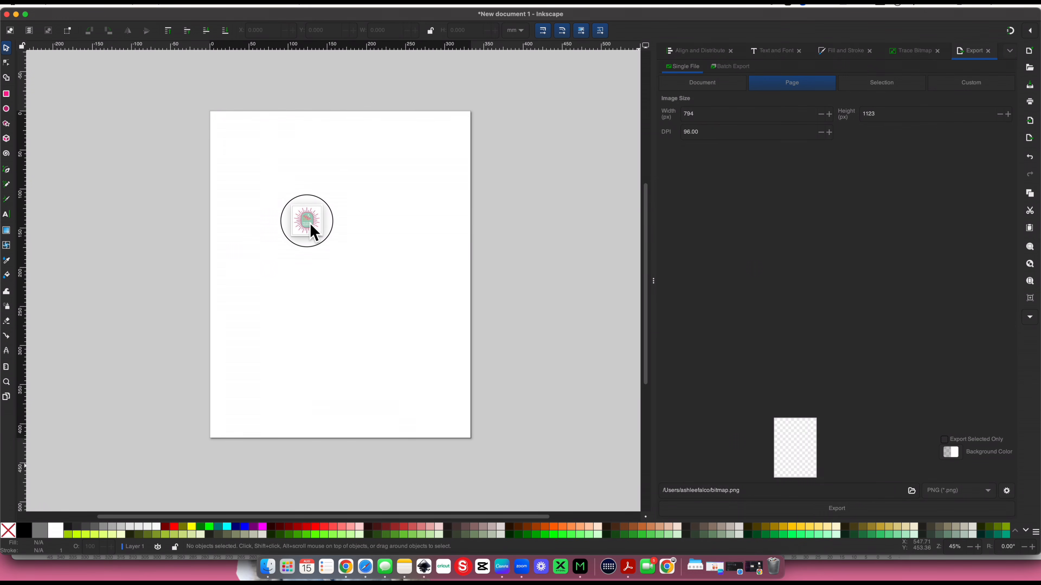
left_click_drag(310, 225, 310, 225)
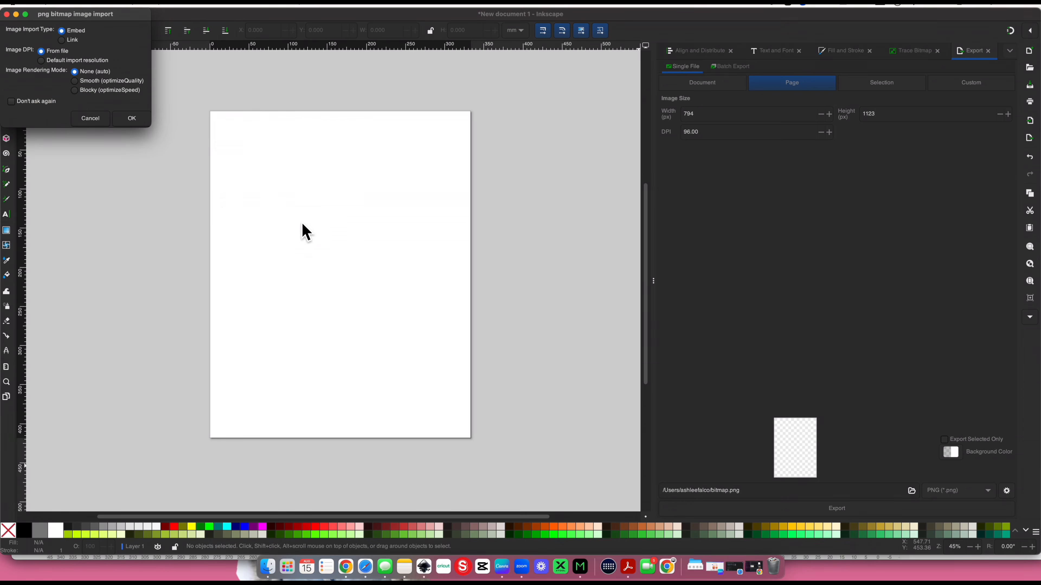
left_click_drag(46, 27, 196, 183)
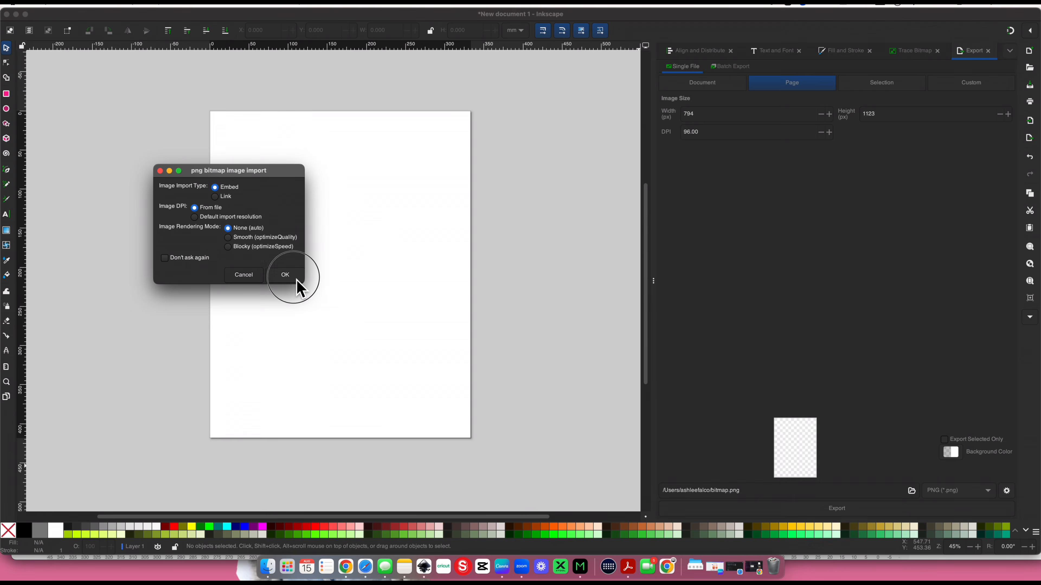
left_click(298, 283)
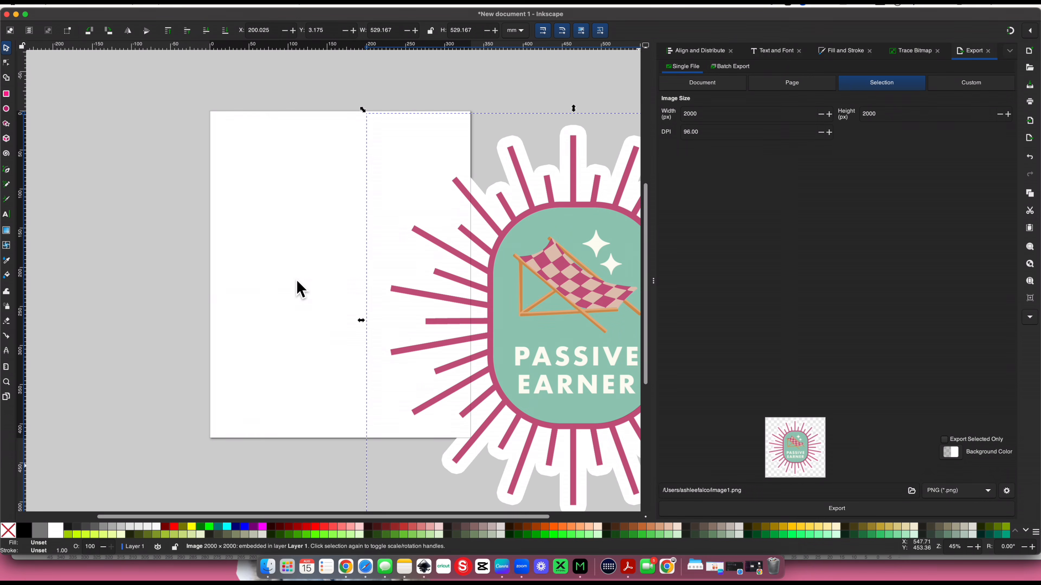
Move the imported Passive Earner image off the page onto the empty canvas to its right
scroll(546, 288, "right", 8)
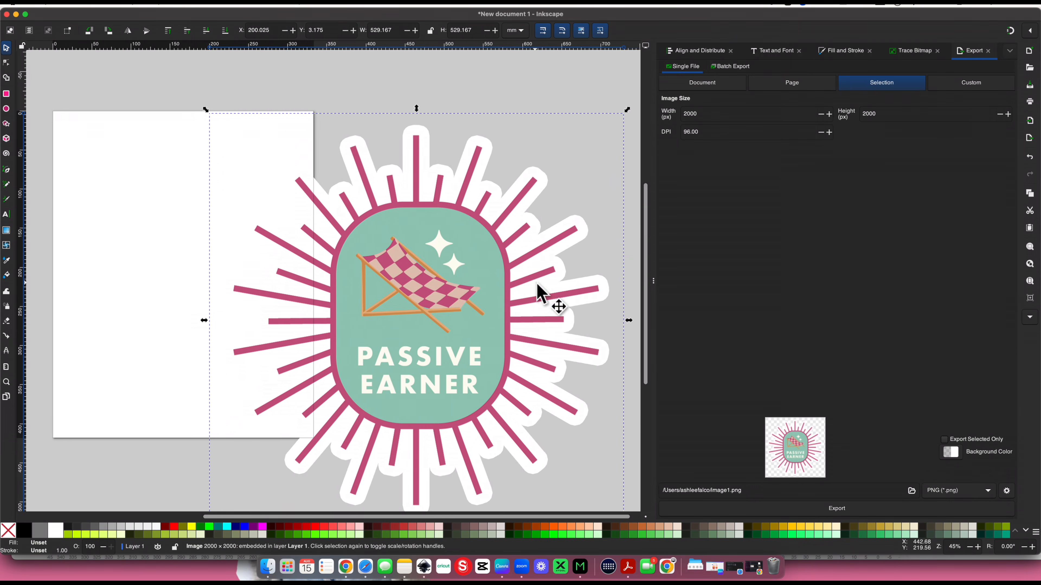
left_click_drag(378, 302, 500, 283)
scroll(500, 283, "right", 8)
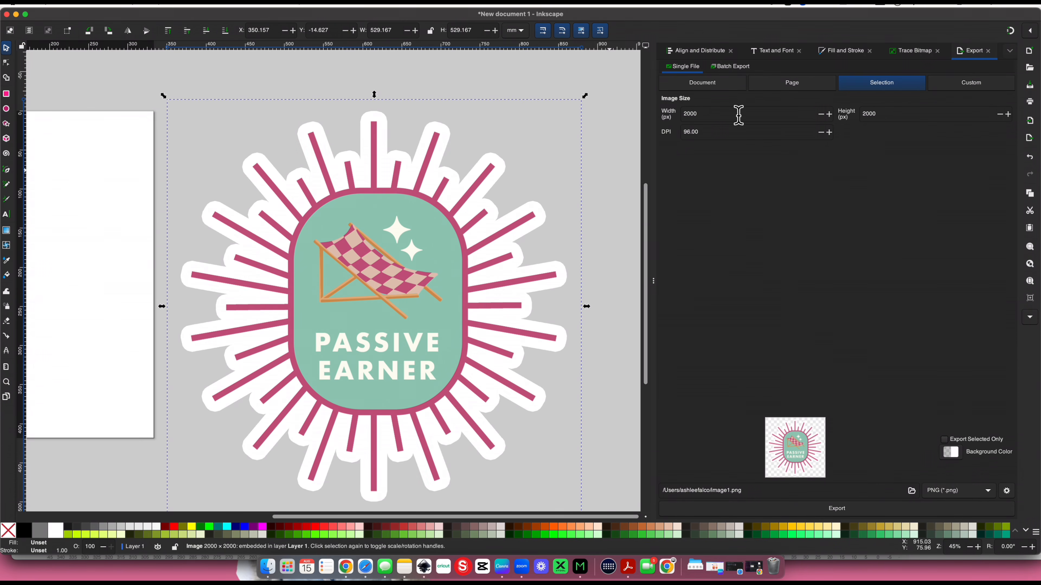
Open Trace Bitmap for the image and raise the single-scan Brightness cutoff threshold to 0.981
left_click(911, 51)
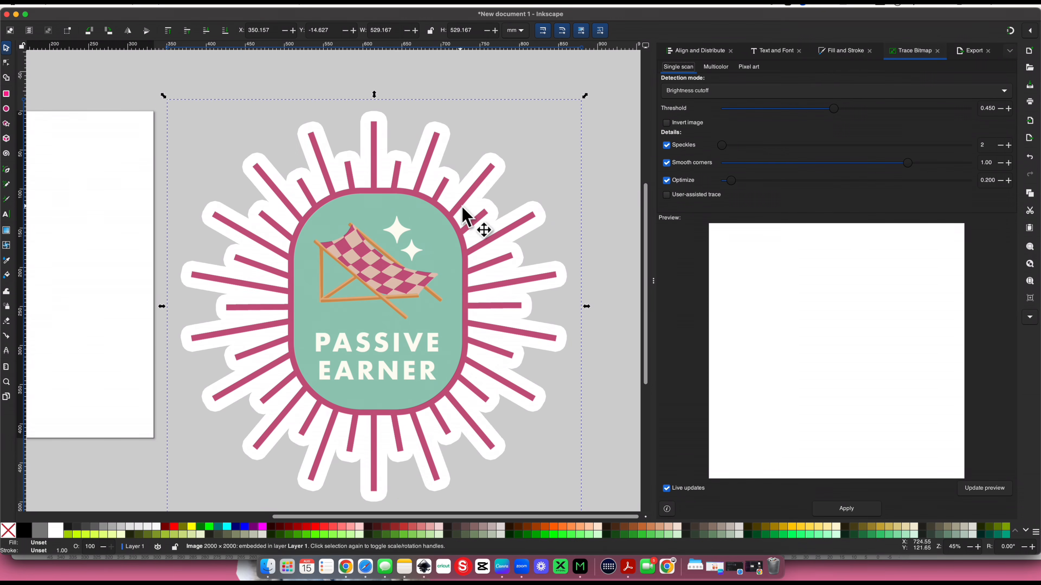
right_click(329, 181)
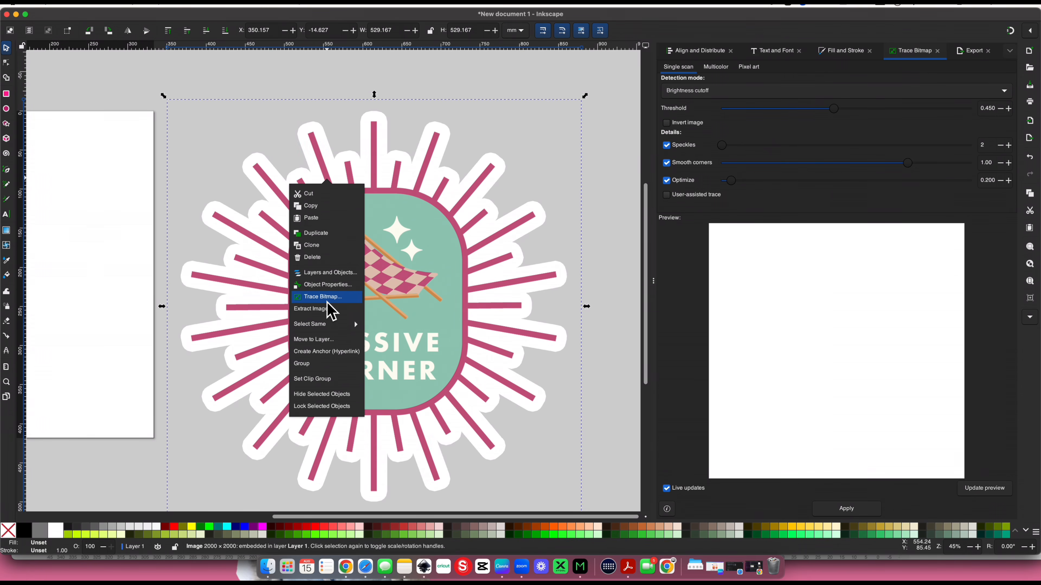
left_click(906, 53)
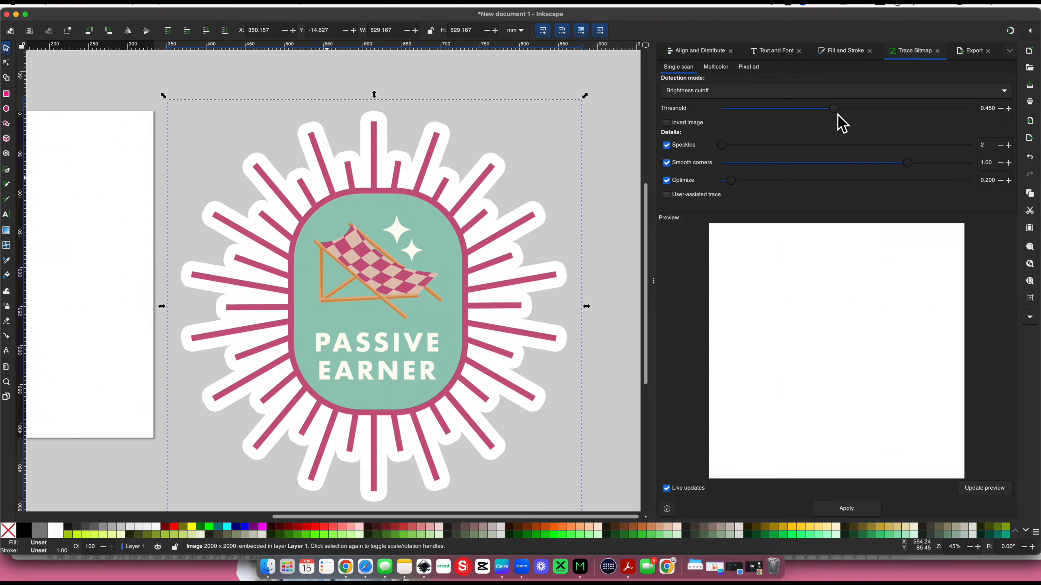
left_click_drag(838, 116, 852, 121)
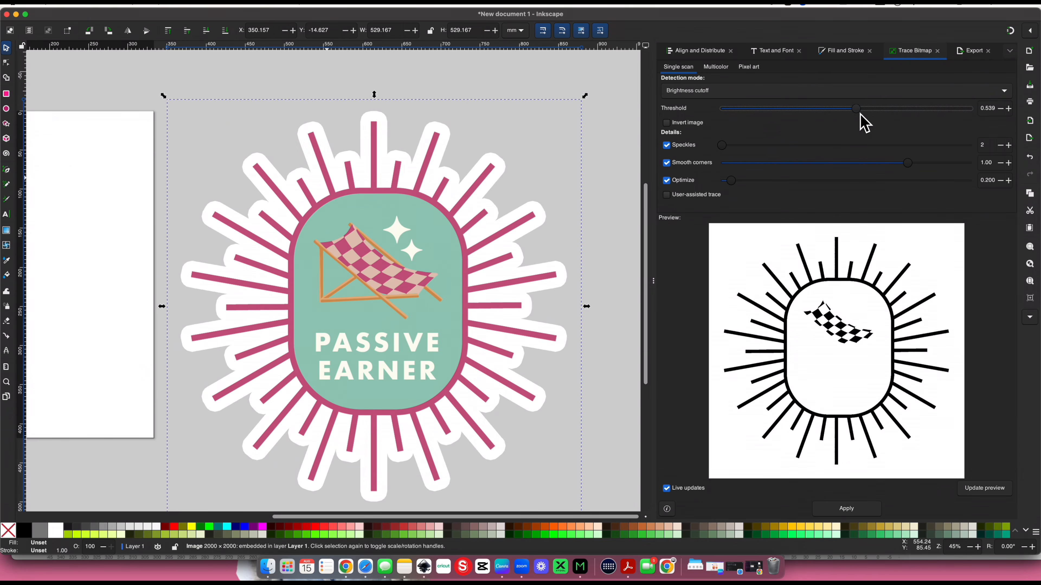
left_click_drag(861, 116, 970, 117)
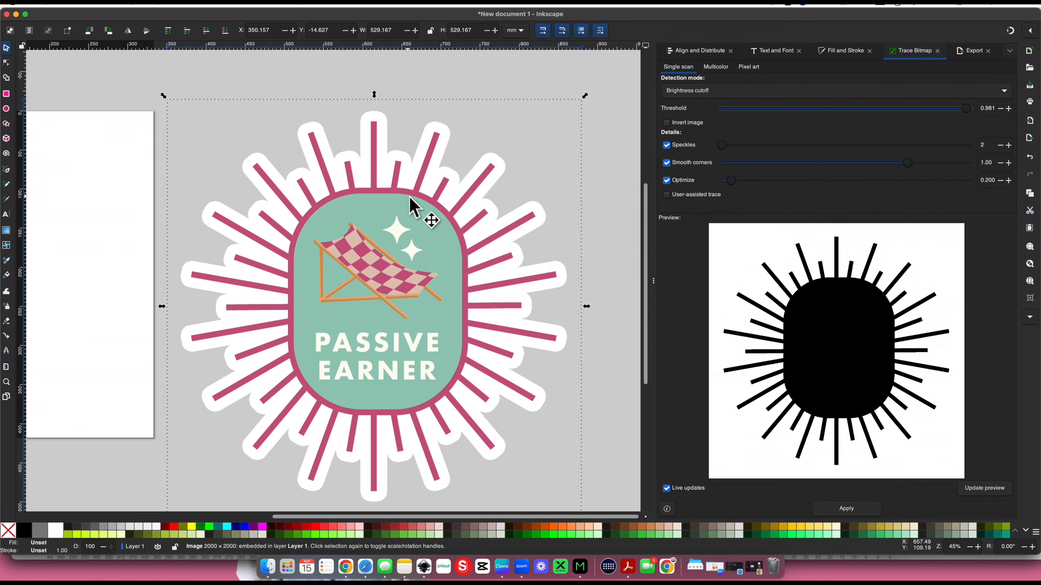
Fine-tune the Brightness cutoff threshold around 0.992, ending at 0.993 to trace the full outer outline
left_click(1008, 108)
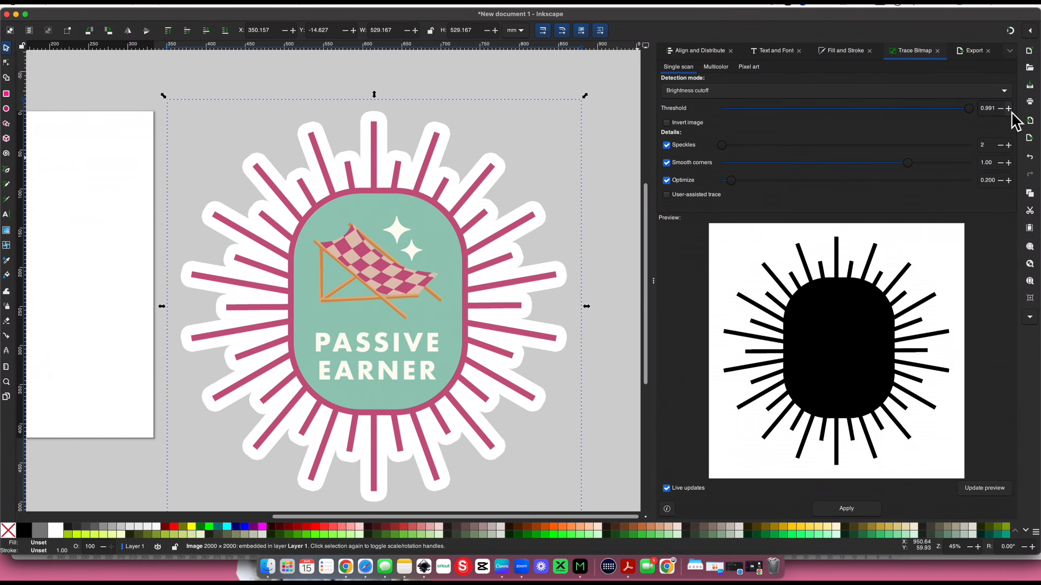
left_click(1000, 108)
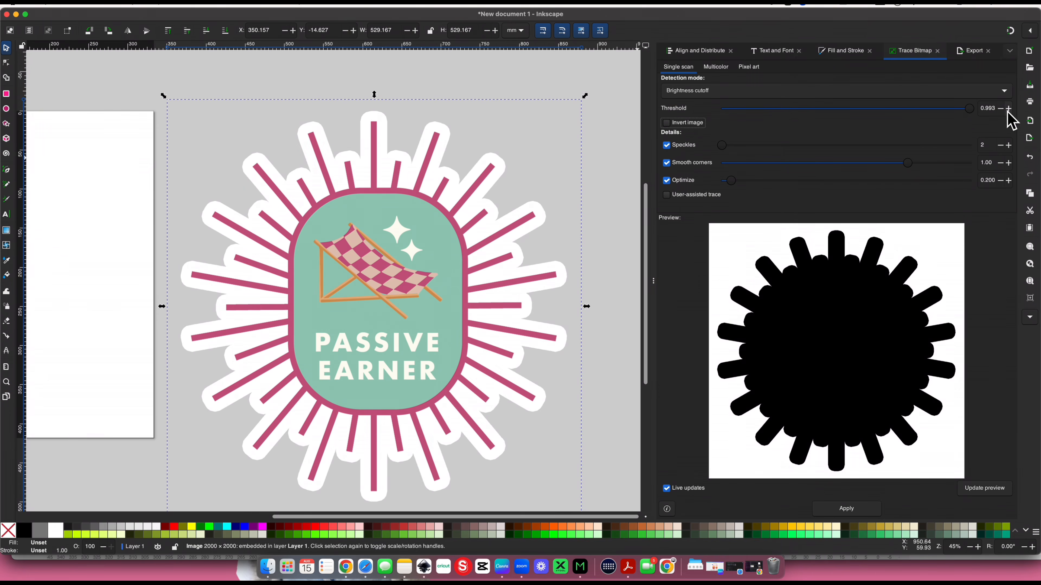
left_click(998, 112)
key("Tab")
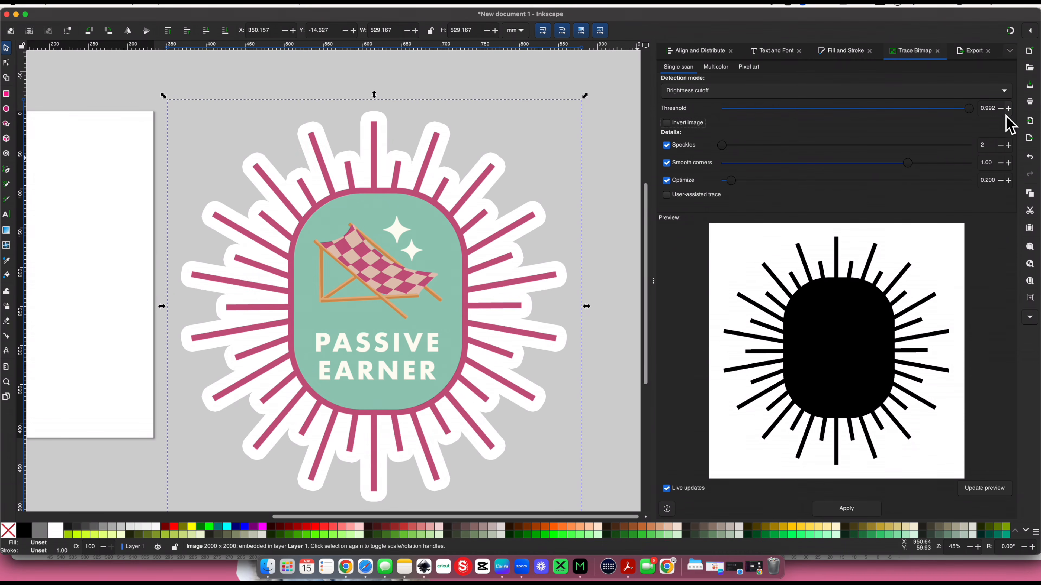
left_click(1004, 113)
type("3")
key("Tab")
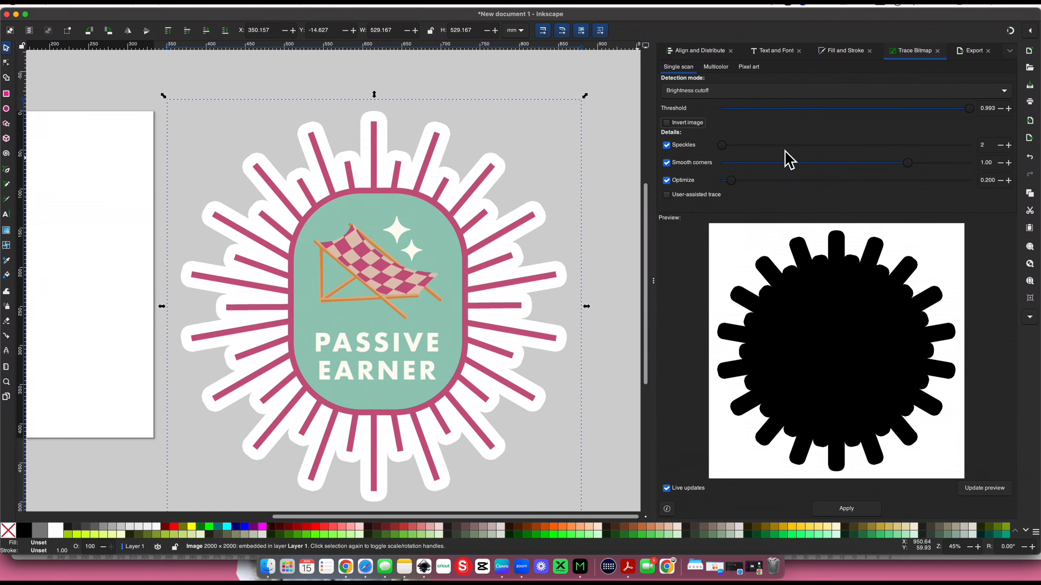
Apply the trace and move the resulting black silhouette to the right of the original image
left_click(848, 508)
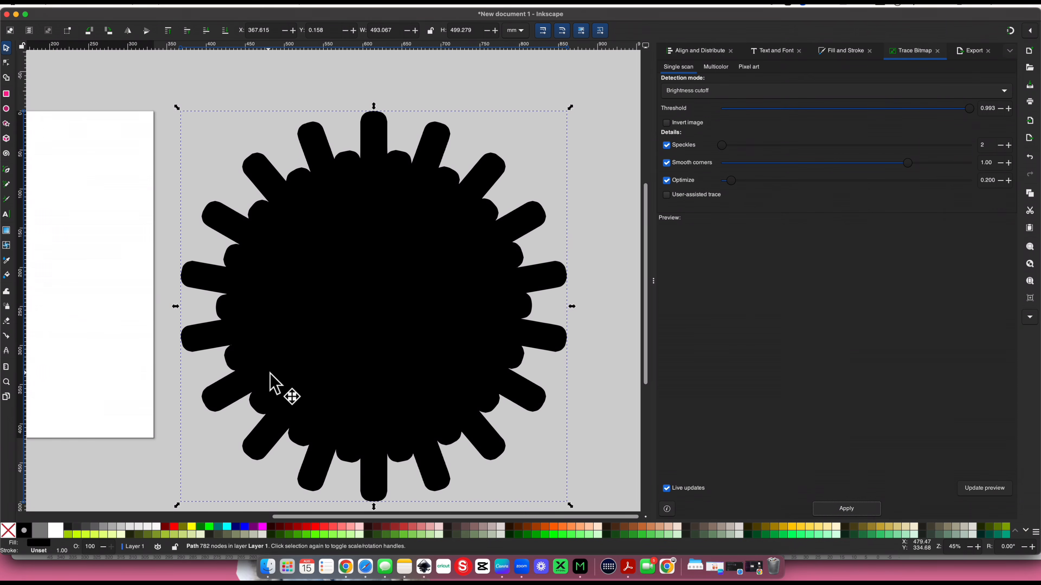
mouse_move(270, 374)
left_mouse_down()
mouse_move(300, 344)
mouse_move(393, 295)
mouse_move(483, 282)
mouse_move(573, 309)
mouse_move(614, 379)
left_mouse_up()
left_click_drag(539, 343, 607, 342)
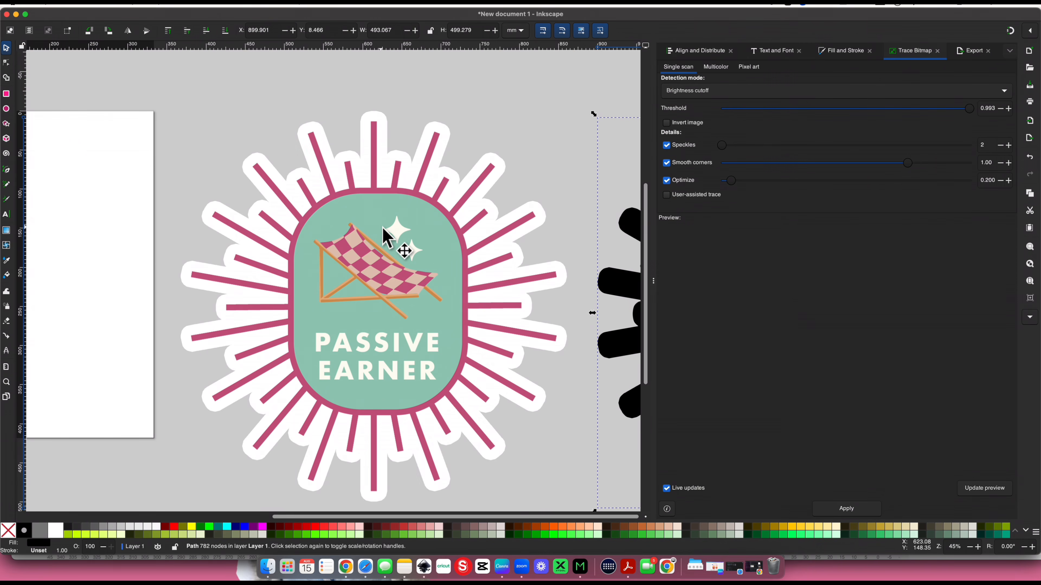
Select the original image and set its trace threshold to 0.992 to capture the inner design without the white border
left_click(384, 236)
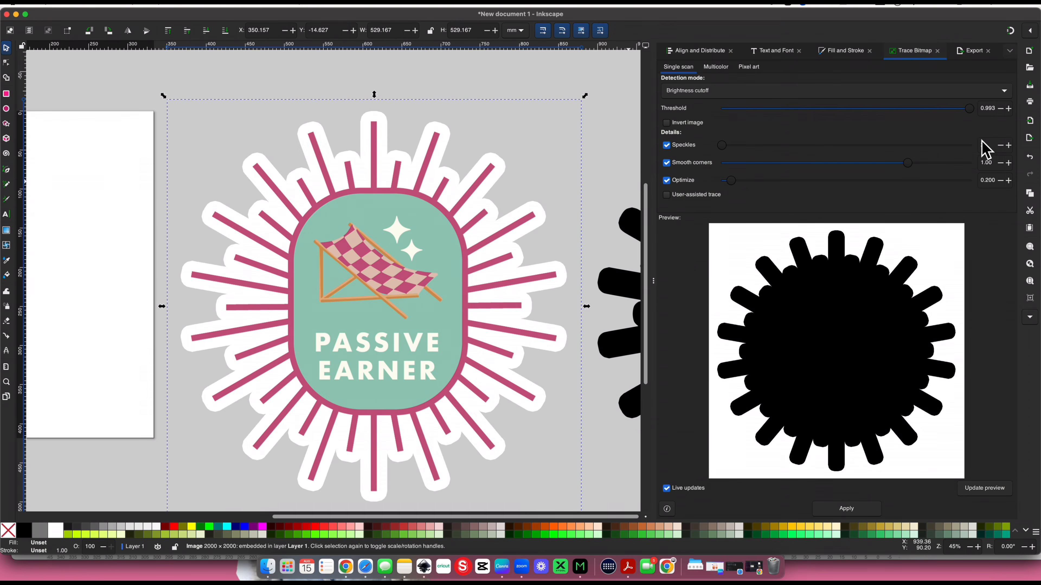
left_click(996, 110)
key("BackSpace")
type("2")
key("Tab")
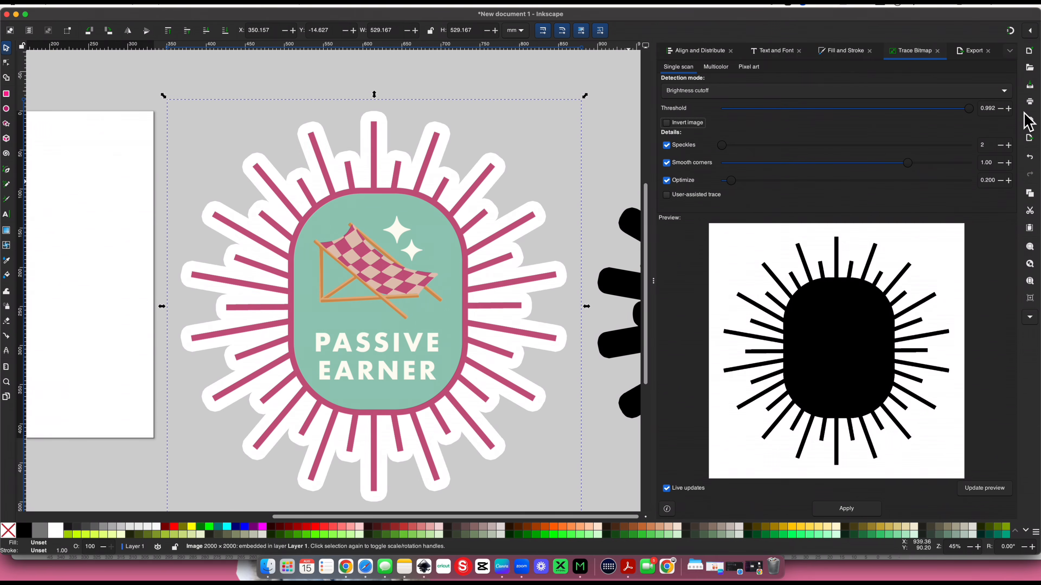
Apply the inner-design trace, then select it with the original image and clip the image to the traced shape
left_click(847, 511)
key("minus")
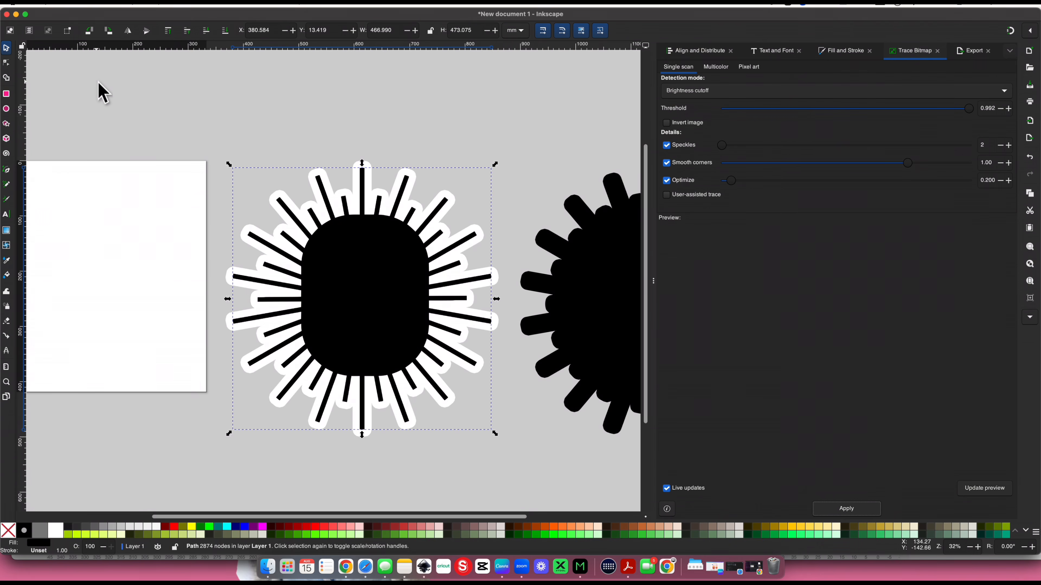
left_click_drag(99, 86, 490, 367)
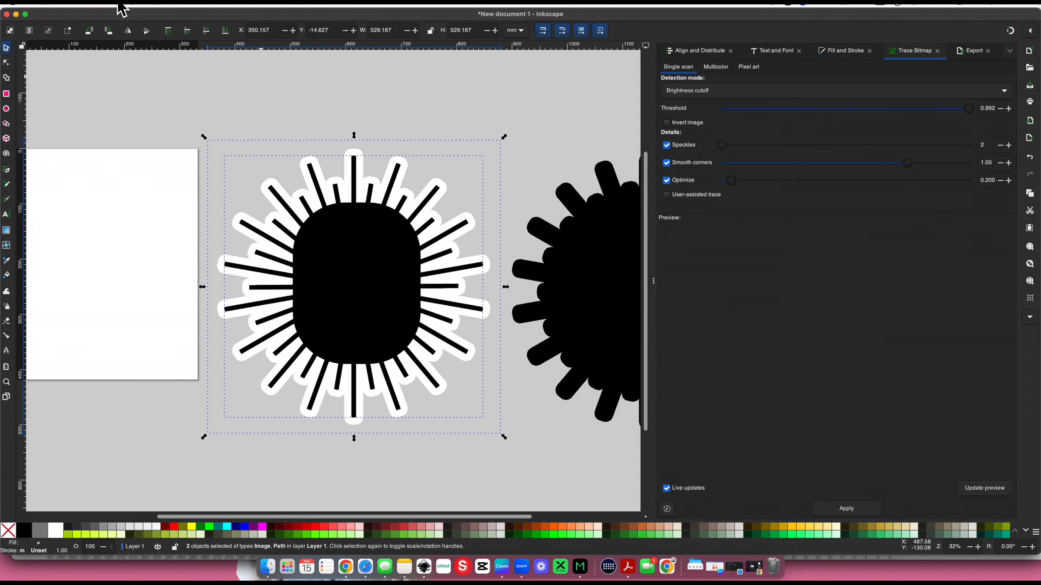
left_click(131, 2)
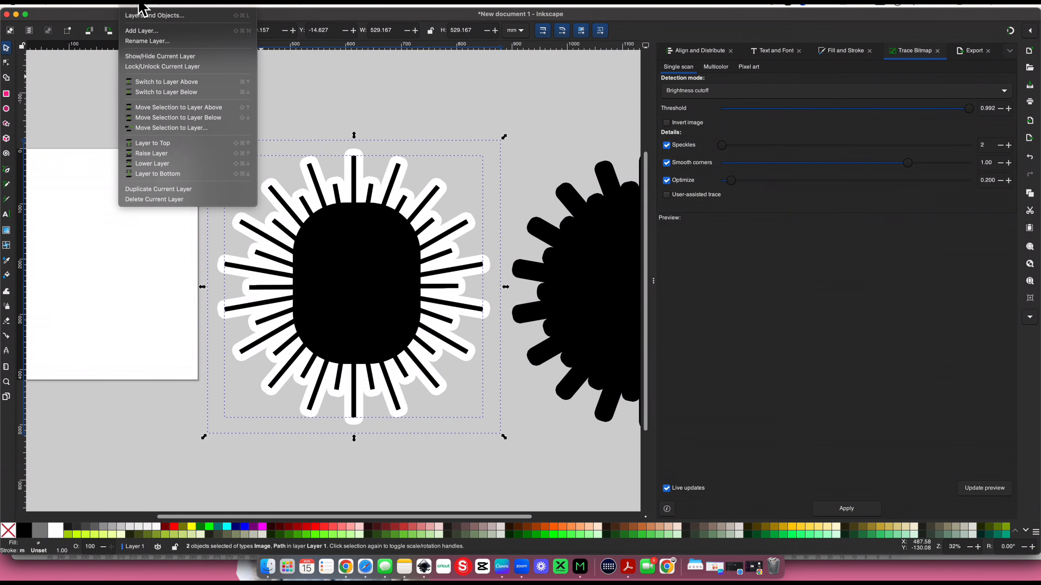
mouse_move(164, 2)
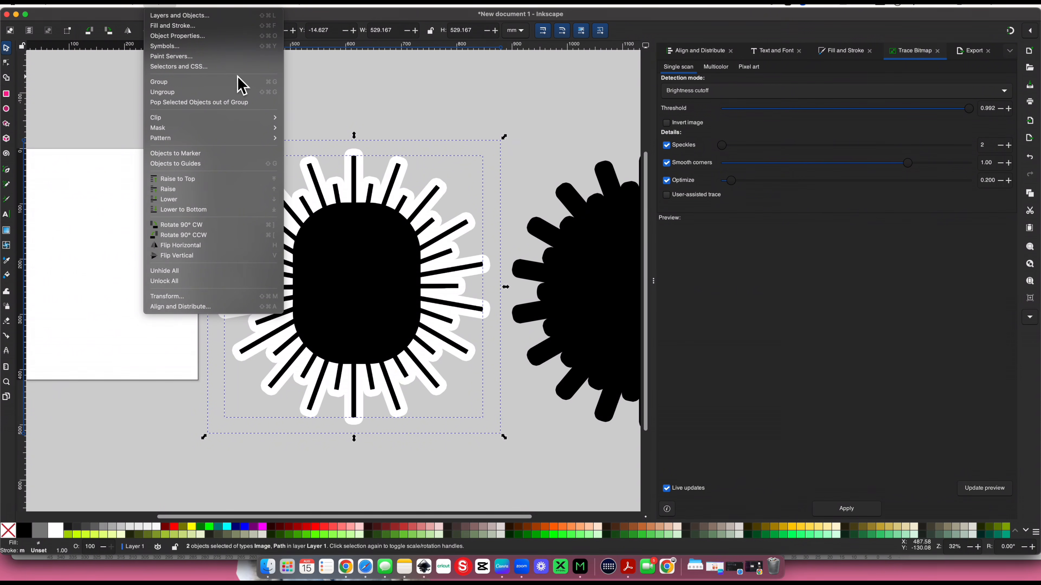
mouse_move(252, 121)
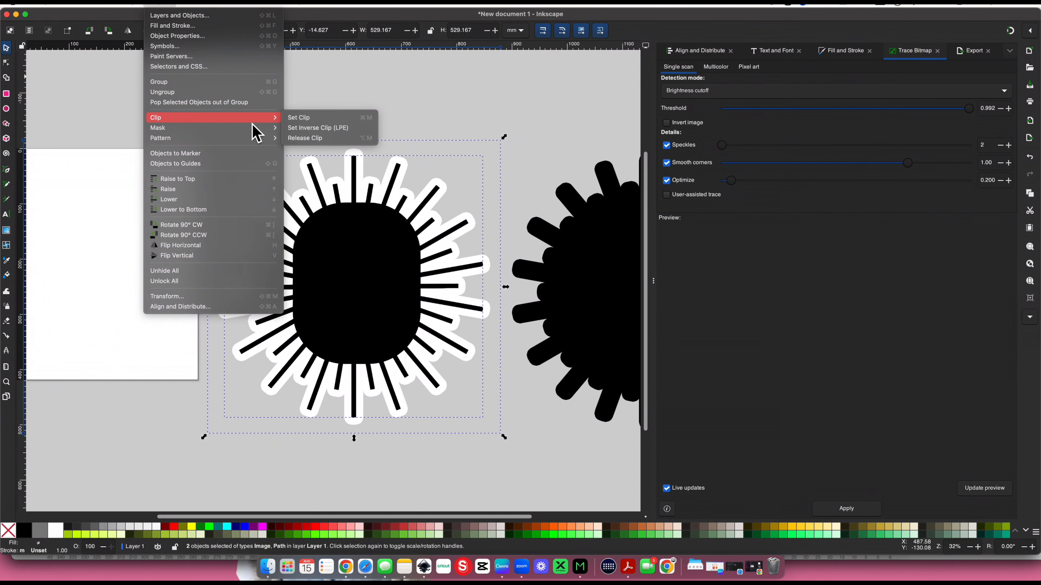
left_click(308, 119)
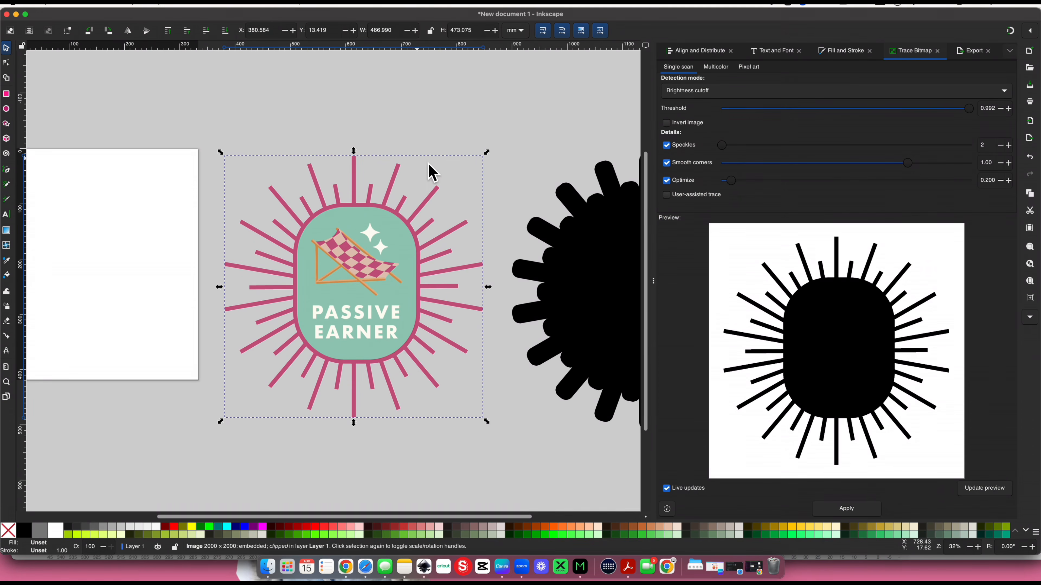
Move the black outer silhouette closer to the artwork, fill it white and lower it to the back
left_click_drag(569, 233, 454, 215)
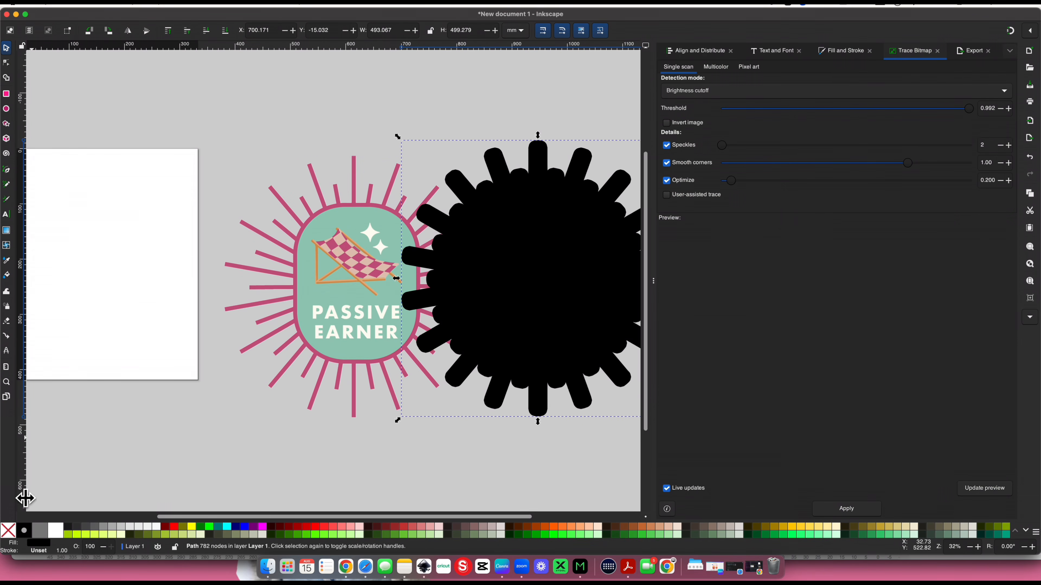
left_click(57, 532)
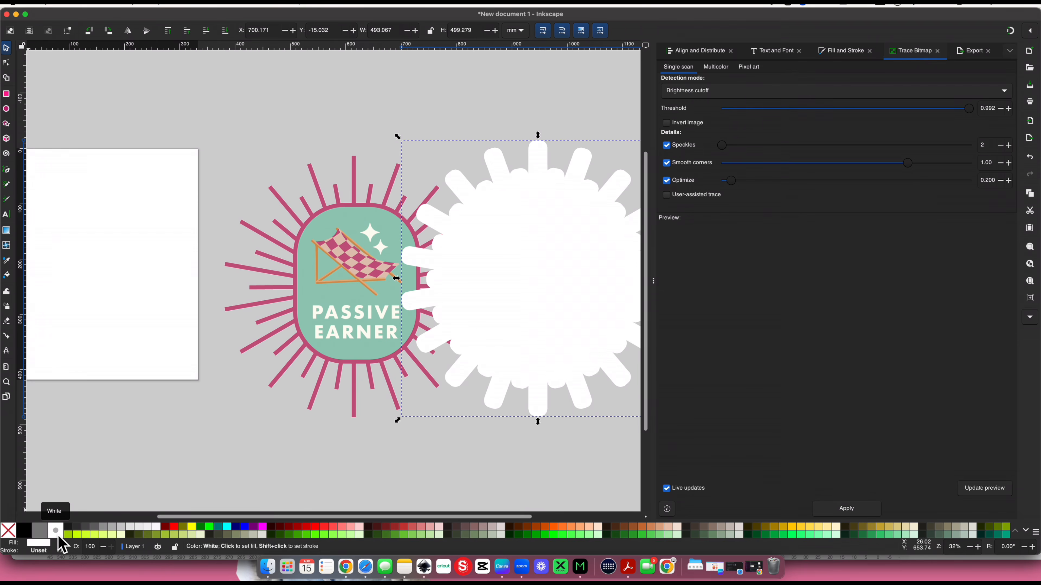
left_click(230, 34)
scroll(234, 68, "right", 3)
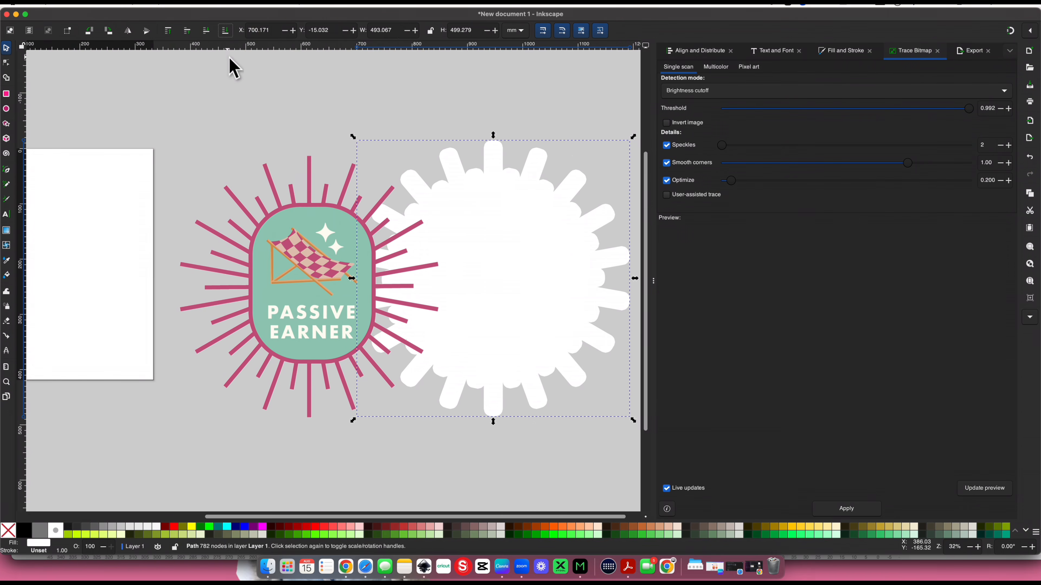
Select the clipped artwork and white silhouette and center them on each other both horizontally and vertically
scroll(230, 68, "right", 1)
left_click_drag(103, 75, 636, 457)
scroll(316, 259, "right", 3)
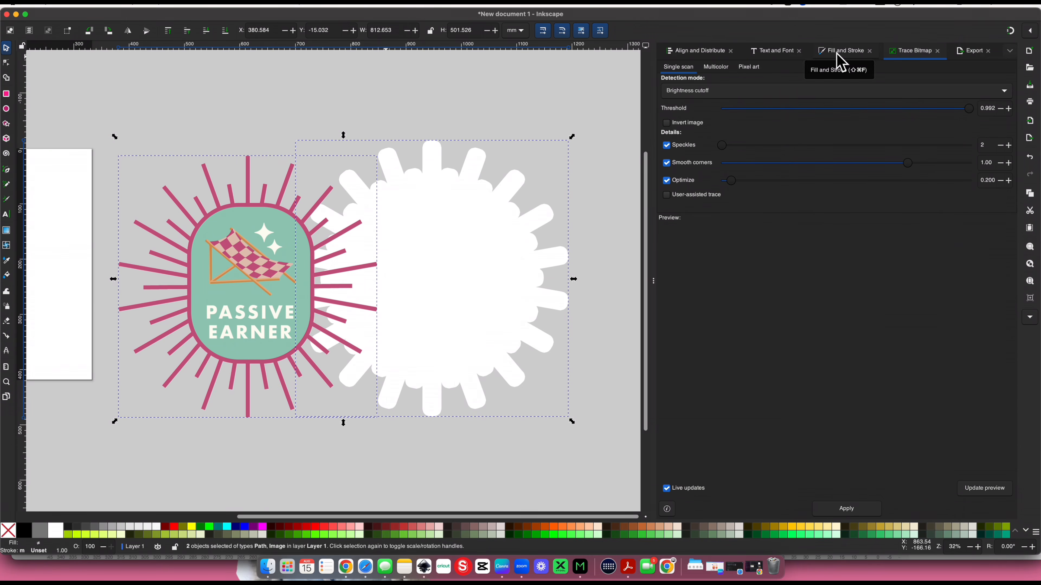
left_click(683, 62)
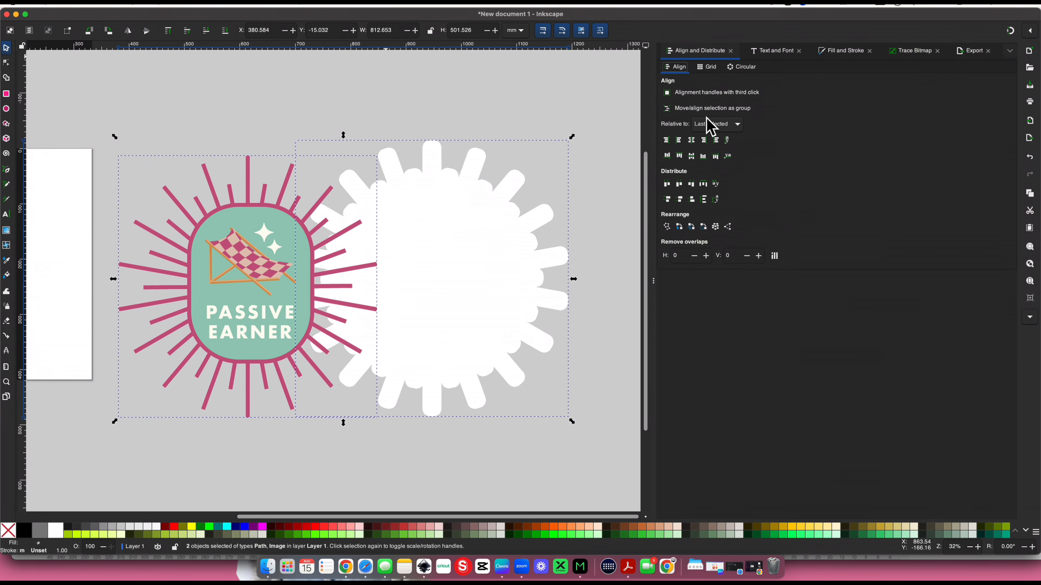
left_click(695, 143)
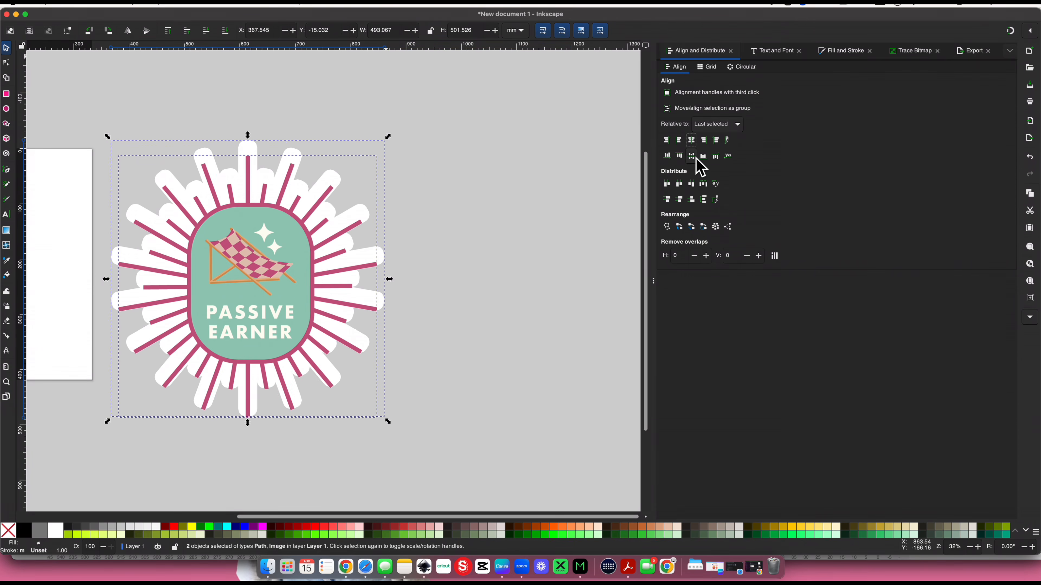
left_click(692, 156)
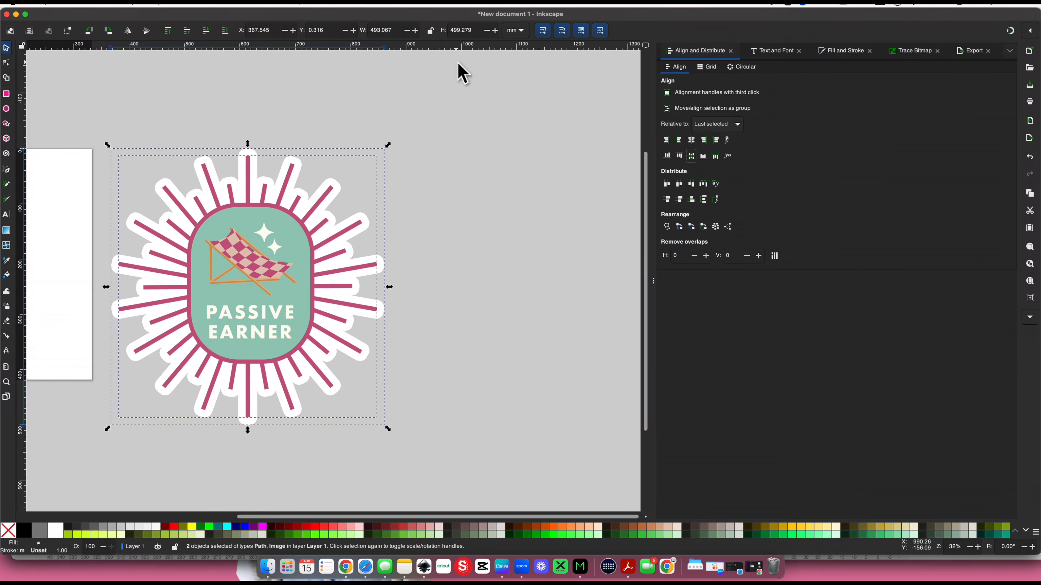
Switch the selection units to inches, lock the proportions and set the height of artwork and backing to 3 in
left_click(521, 33)
left_click(520, 30)
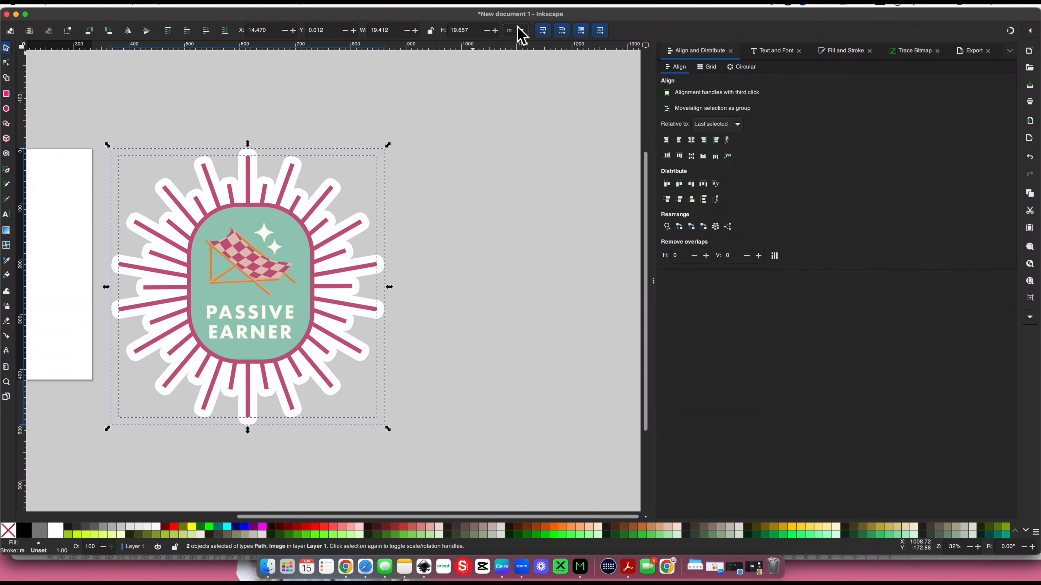
left_click(431, 32)
double_click(451, 33)
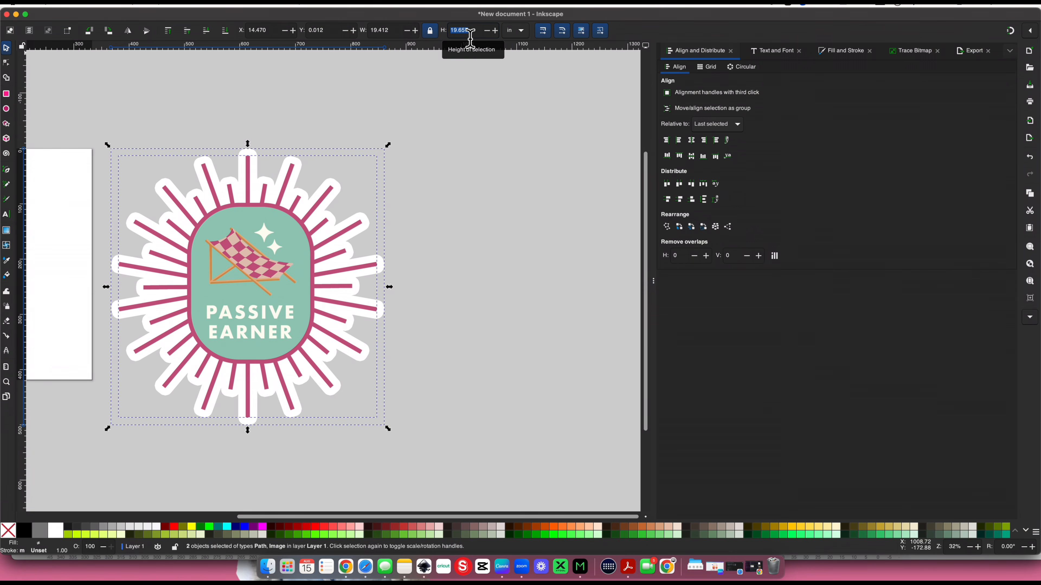
type("3")
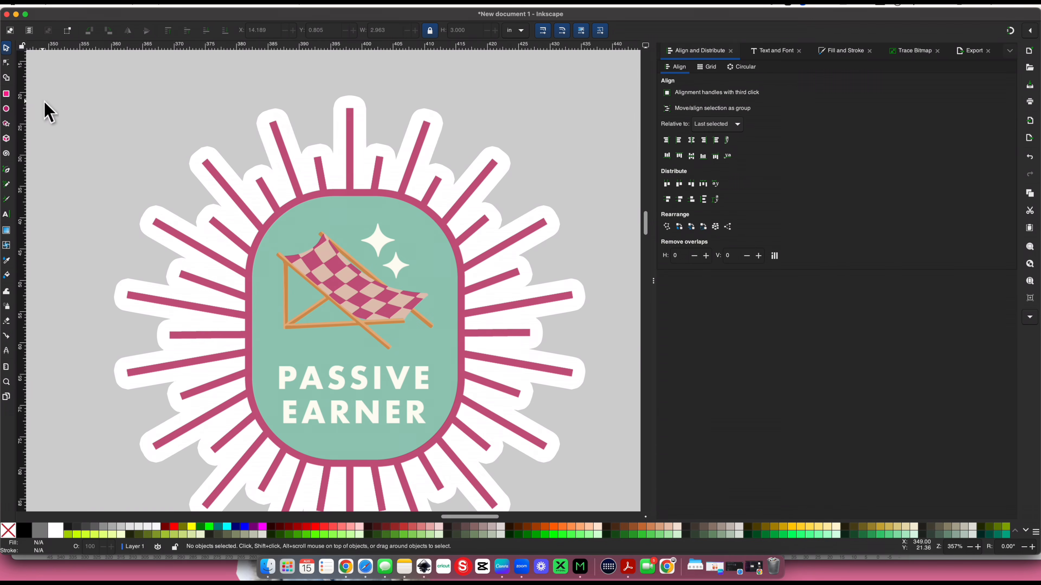
Draw an ellipse about 32 mm wide and 3.5 mm high in the empty area above and left of the badge
left_click(7, 110)
left_click_drag(74, 78, 149, 145)
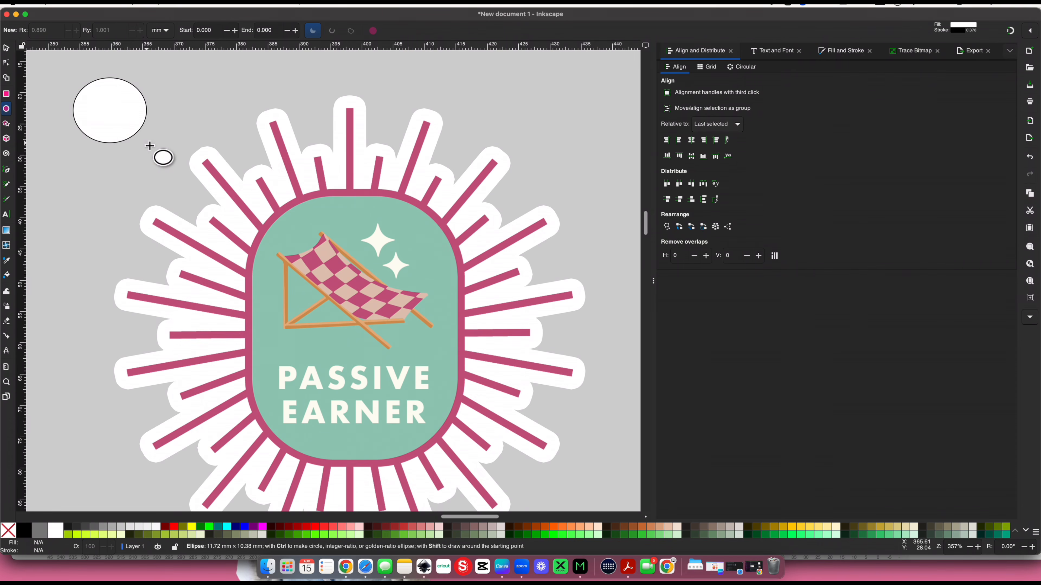
left_click_drag(149, 145, 277, 103)
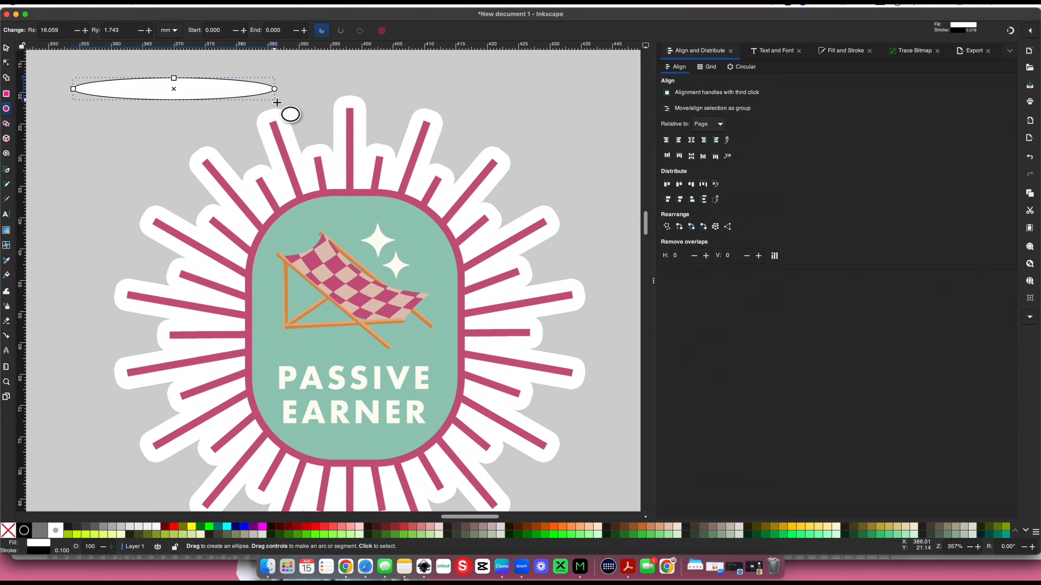
Set the ellipse's width and height to 0.1 in each to make a small circle
left_click(7, 50)
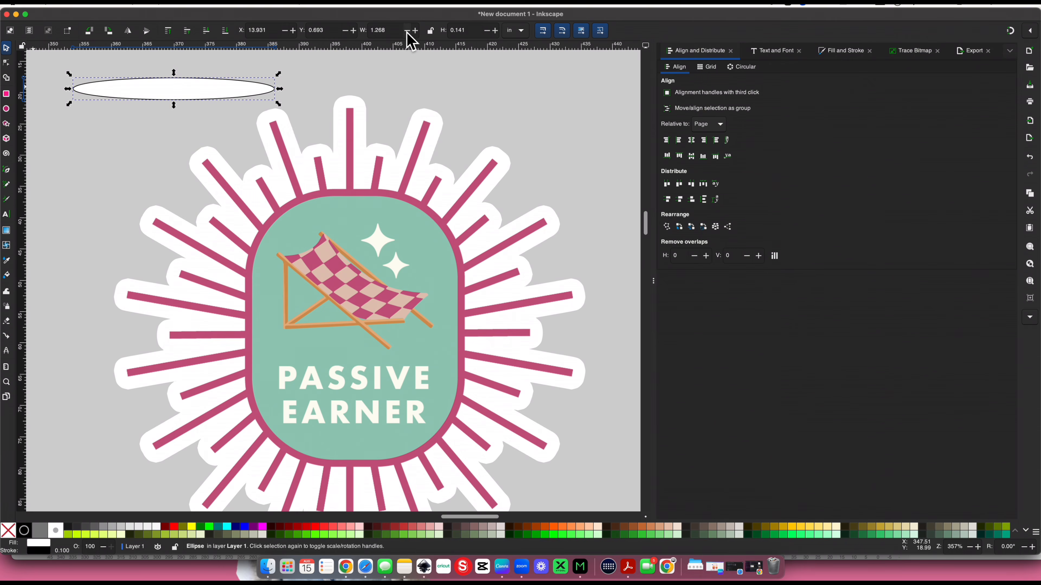
double_click(377, 30)
type("0.1")
key("Tab")
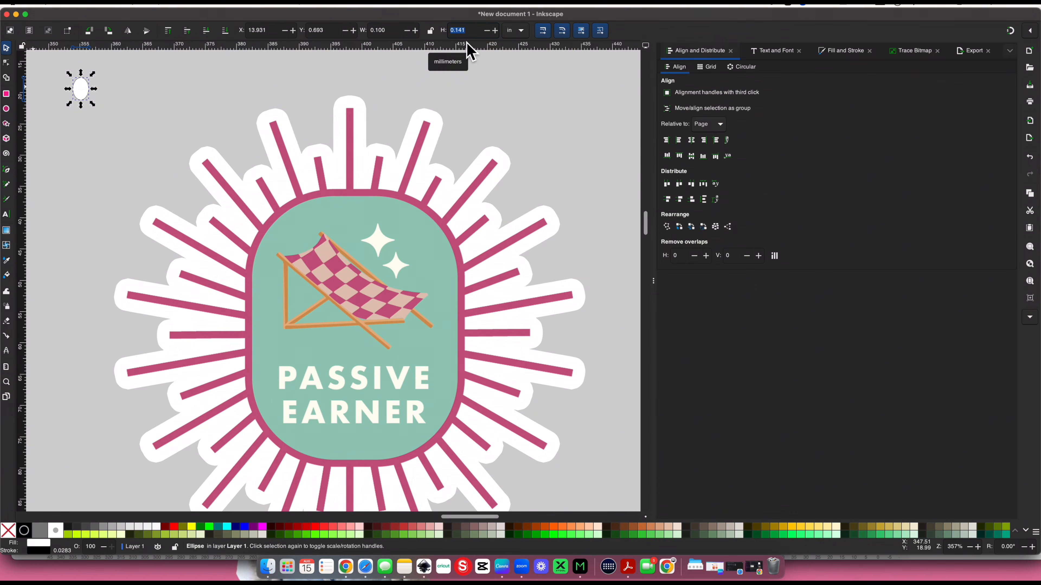
type("0.1")
key("Return")
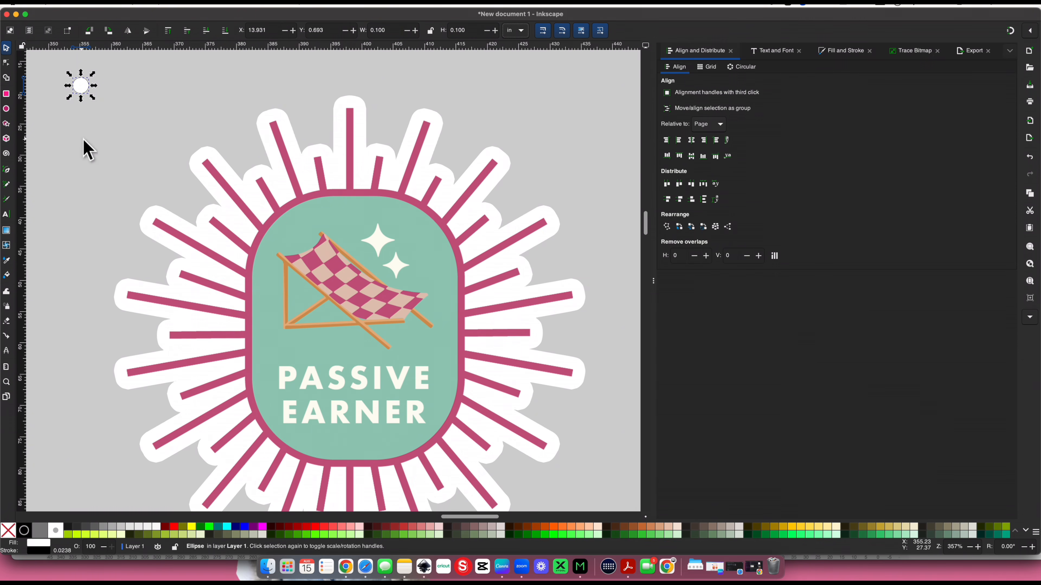
Fill the small circle with 50% gray
left_click(87, 148)
left_click(80, 86)
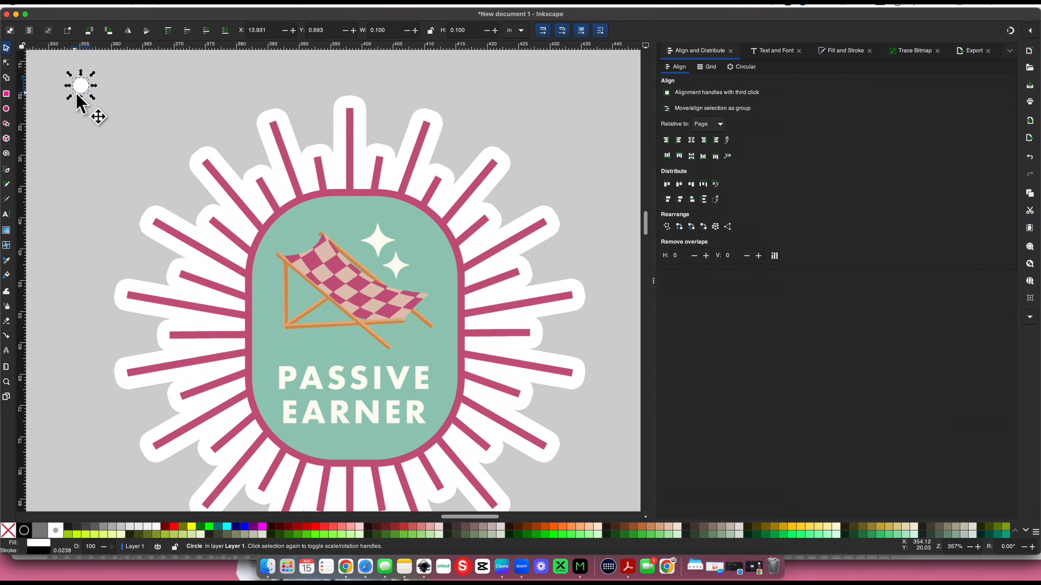
left_click(40, 531)
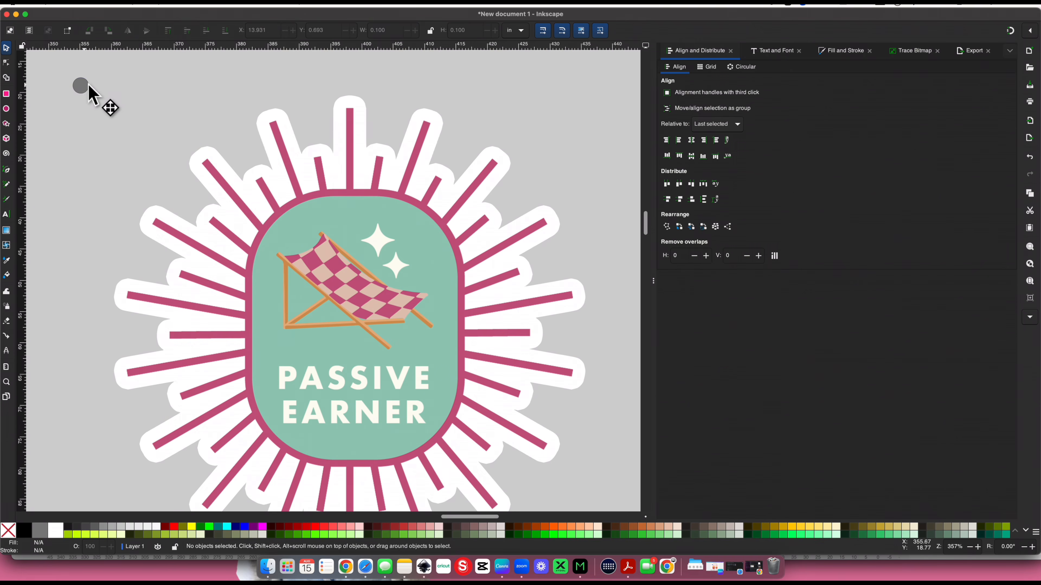
Place the gray circle at the tip of the topmost ray and center it horizontally on the white backing
left_click_drag(88, 83, 358, 109)
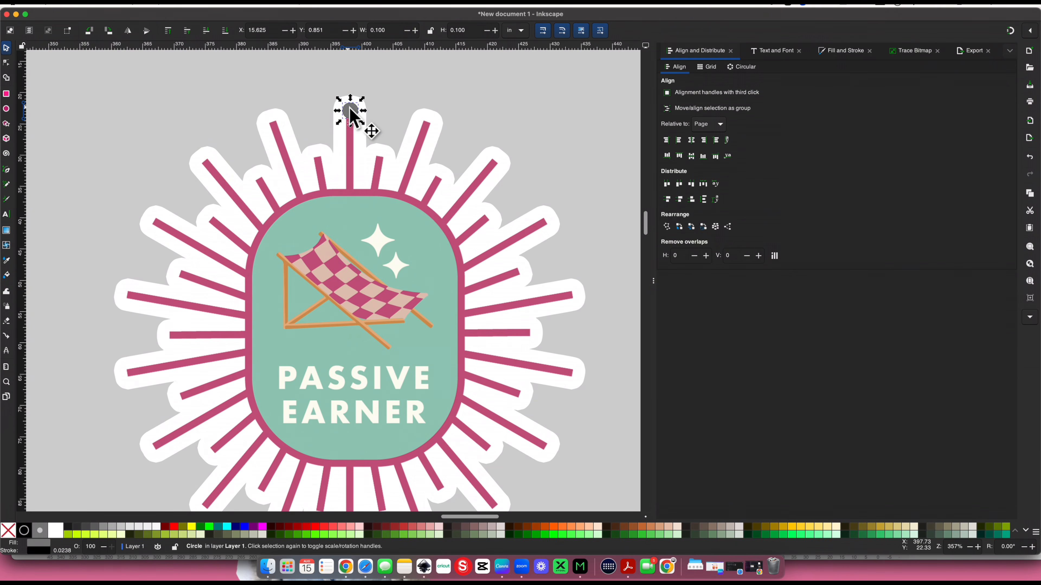
left_click(437, 116, "shift")
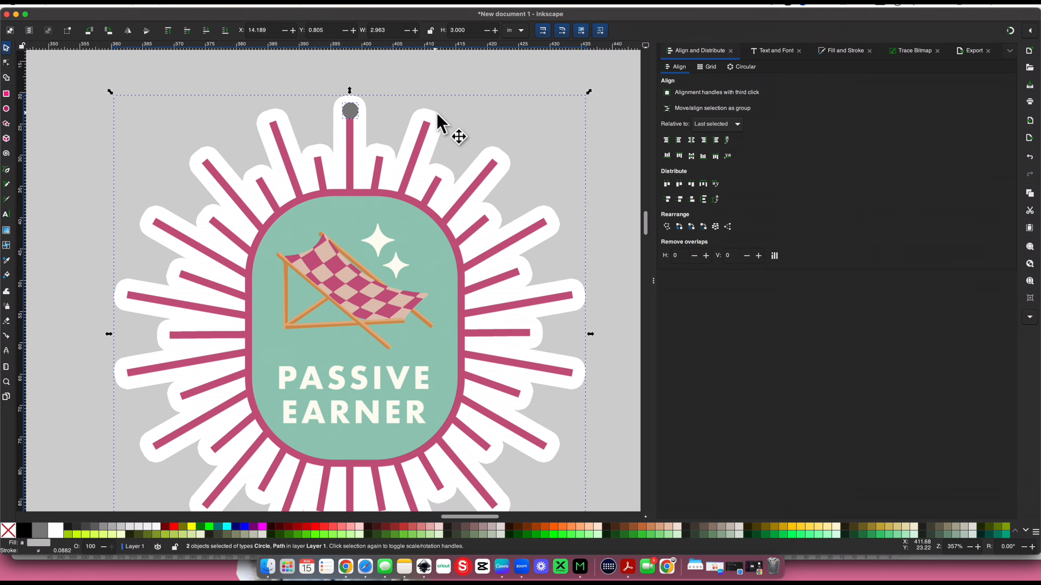
left_click(693, 143)
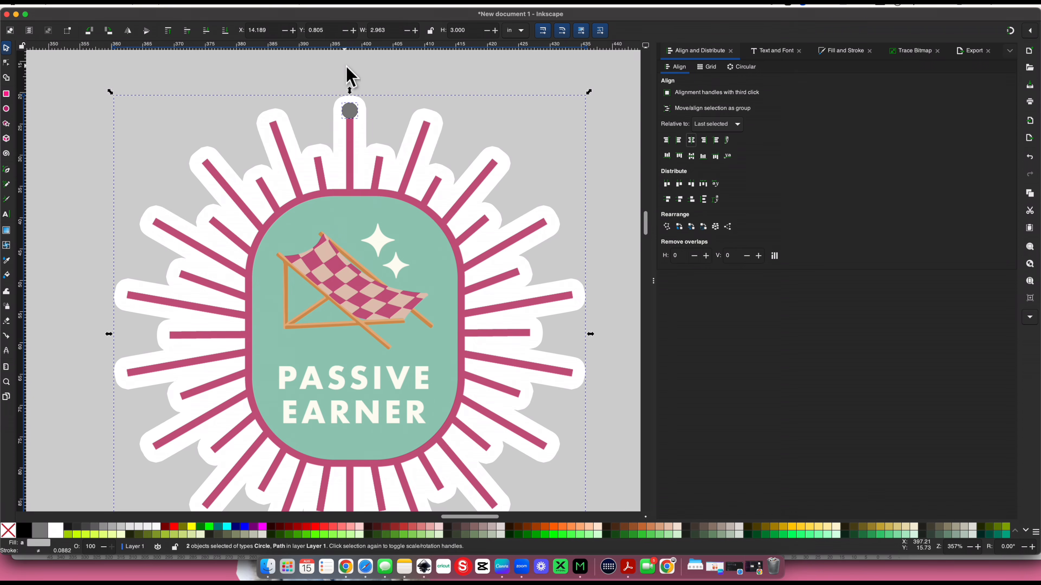
Select the gray circle and white backing and cut the circle out as a hole using path Difference
key("ctrl+minus")
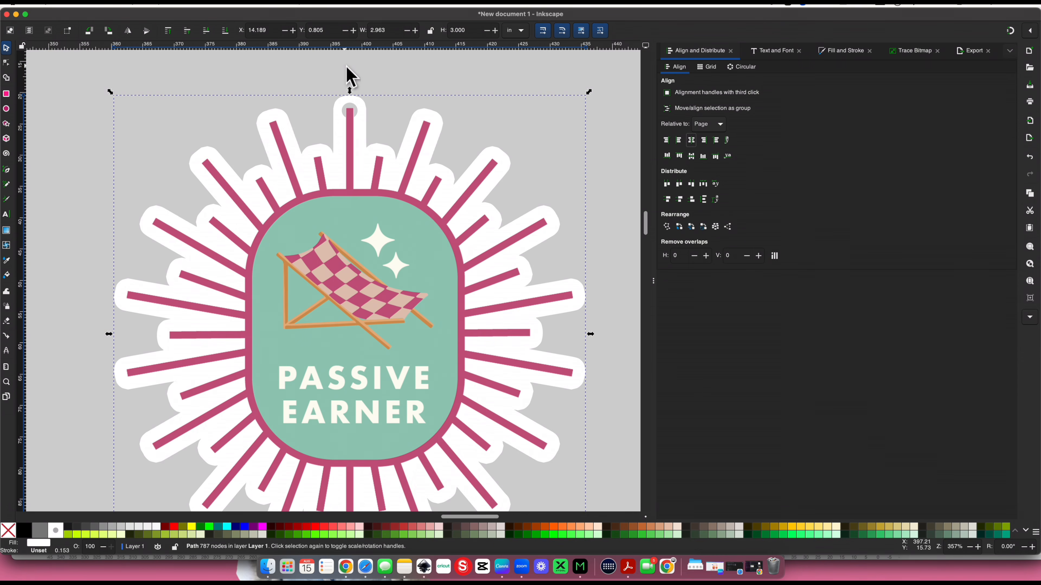
left_click(346, 67)
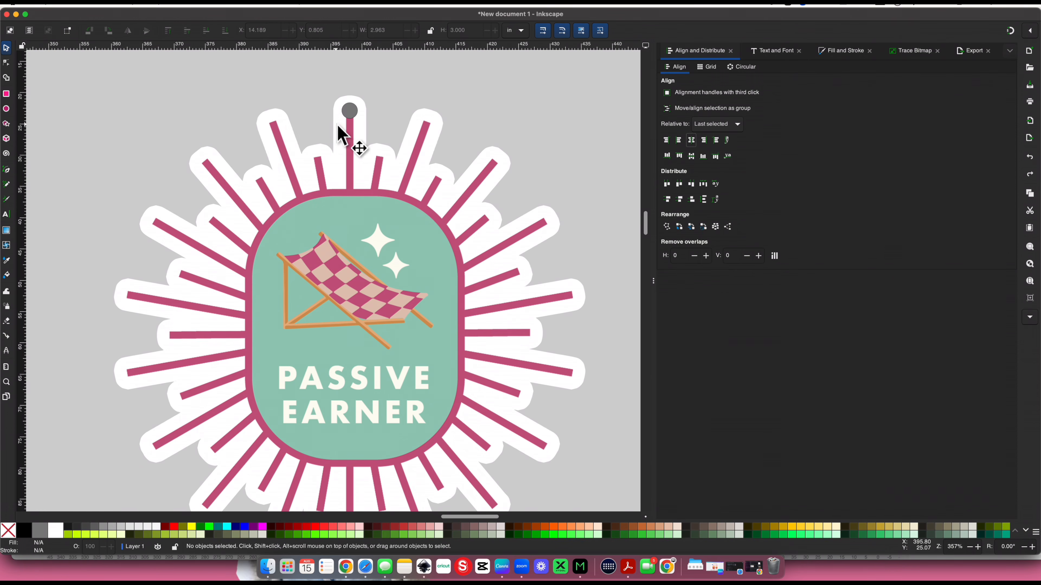
left_click(344, 110)
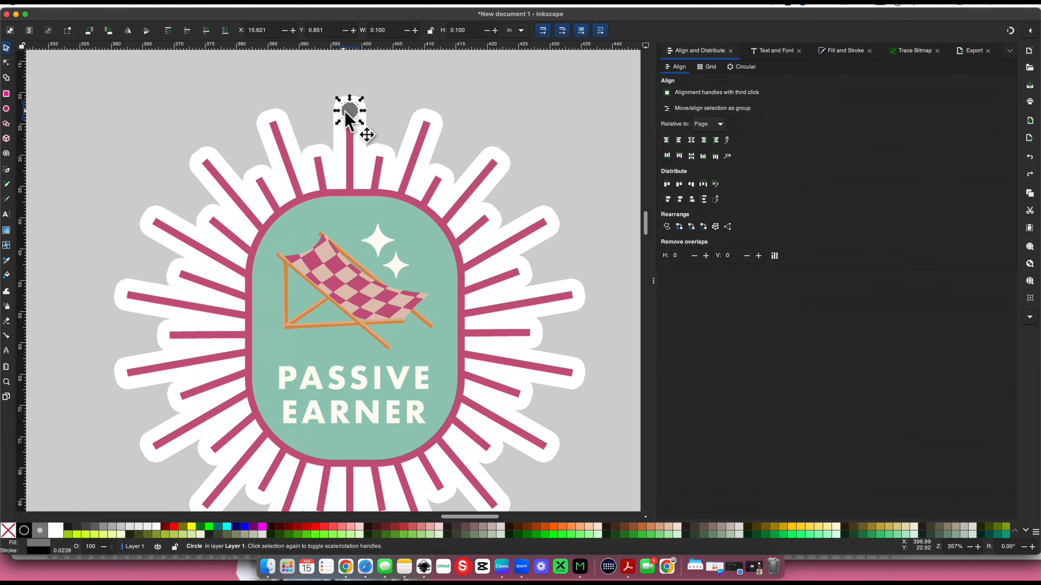
left_click(424, 110, "shift")
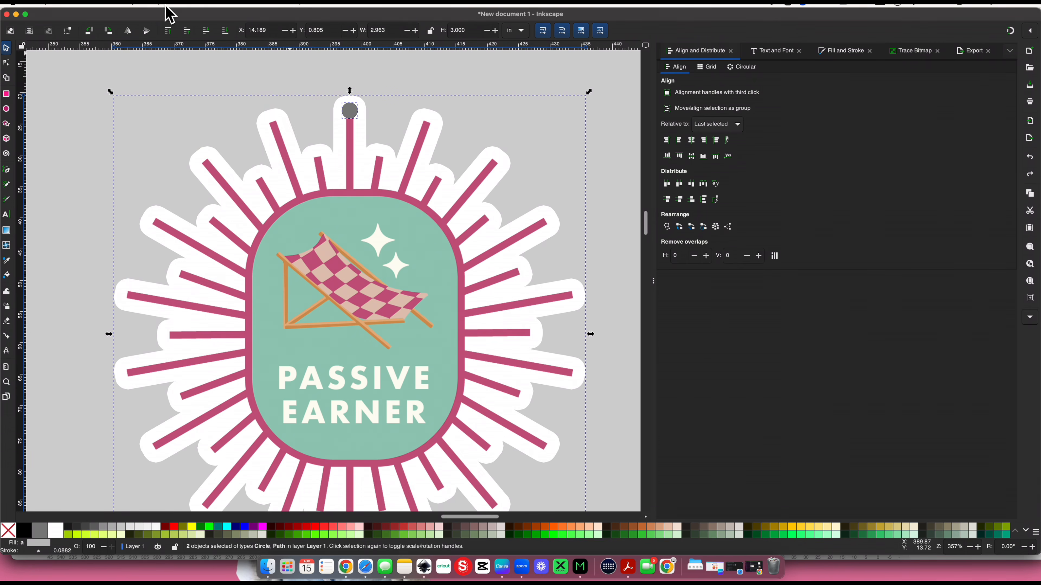
left_click(195, 4)
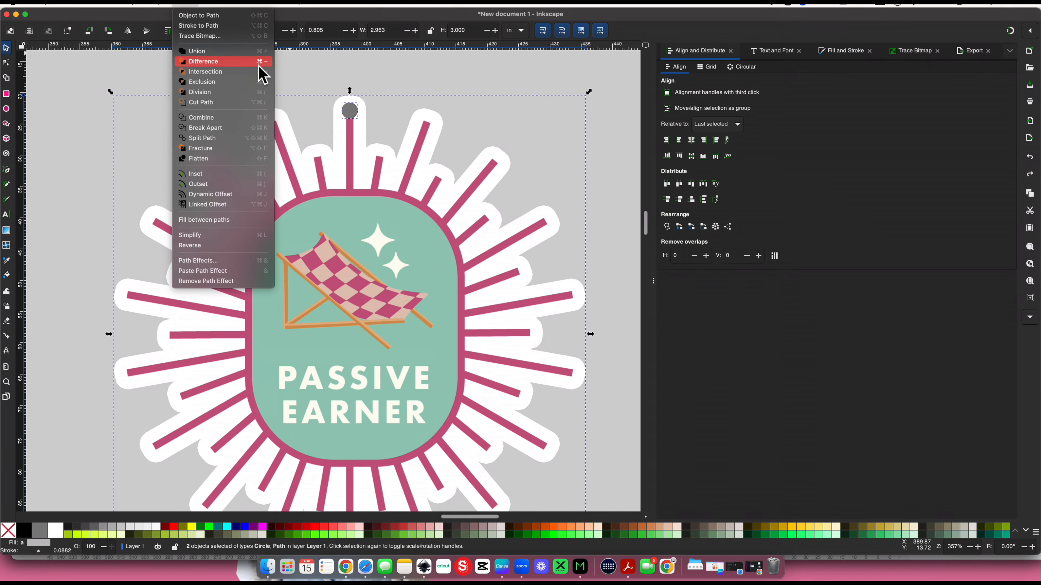
left_click(255, 62)
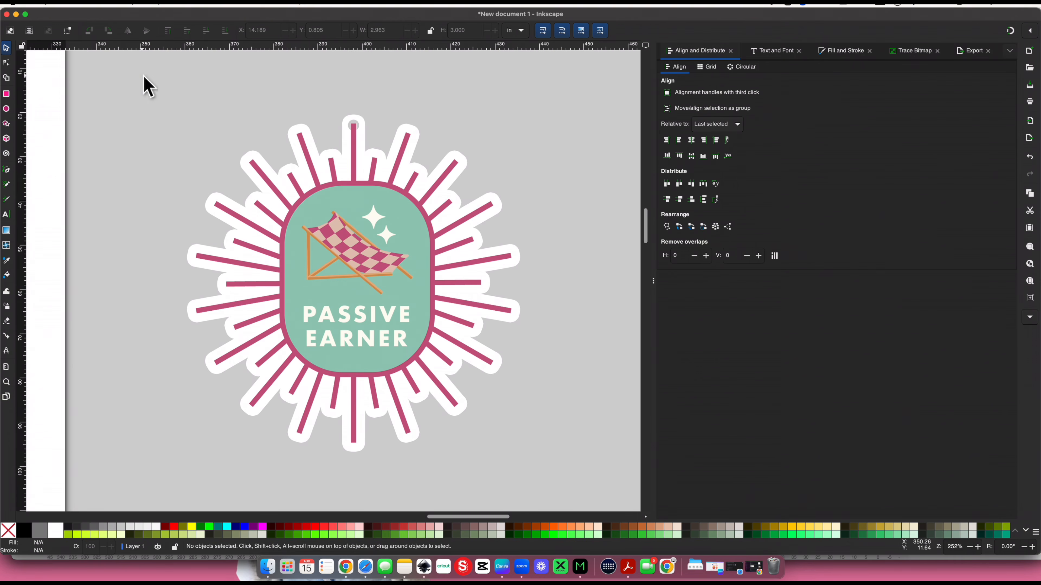
Try light pink and peach fills on the keychain's backing and return it to white
left_click_drag(142, 76, 579, 470)
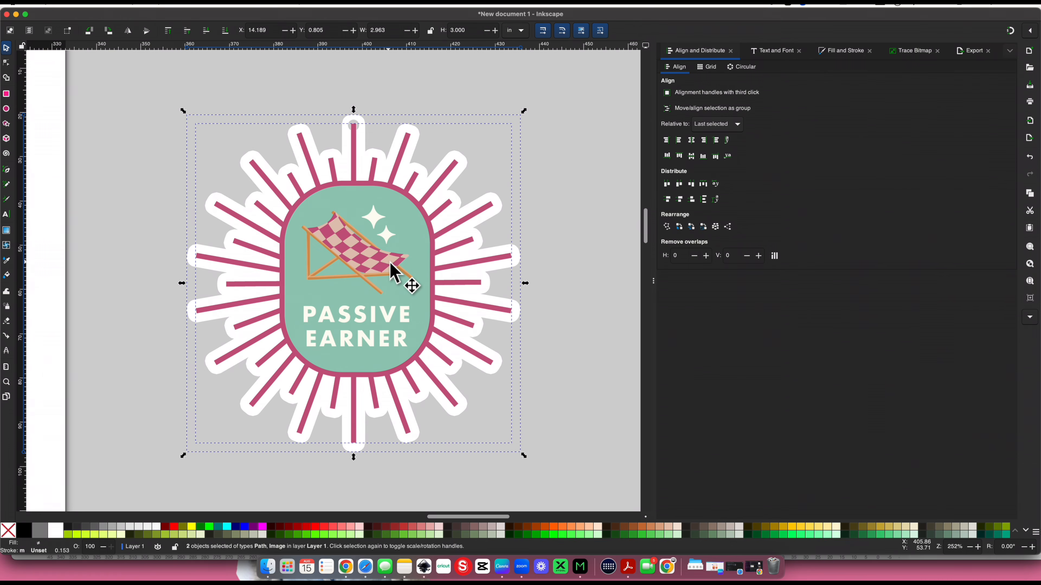
left_click(158, 250)
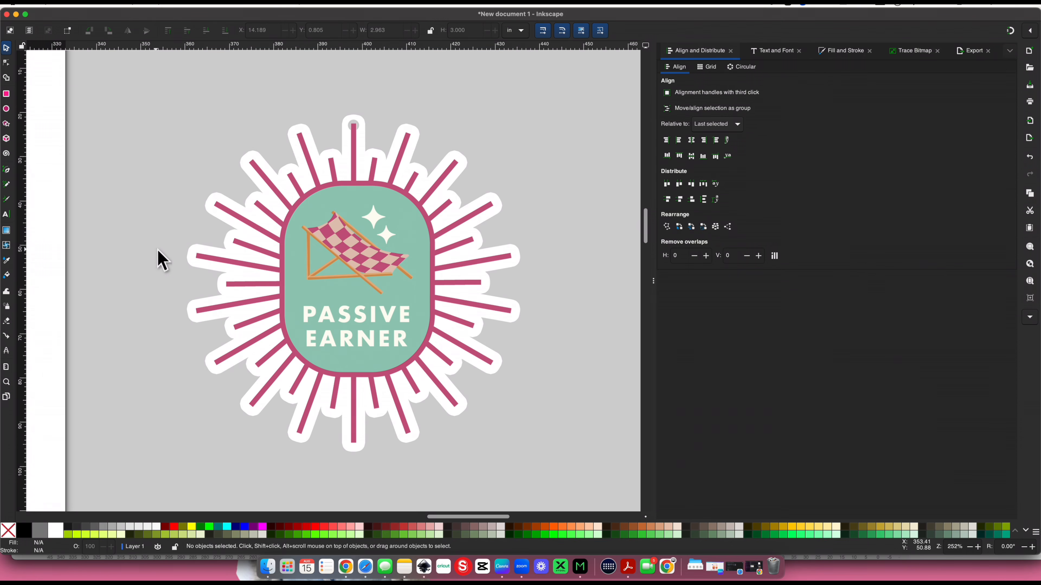
left_click(187, 258)
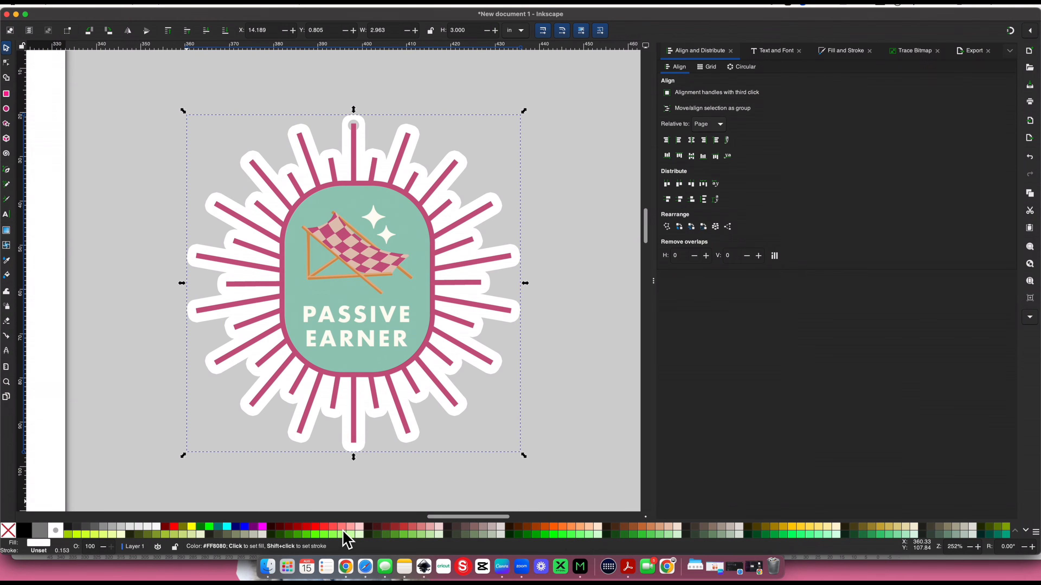
left_click(358, 526)
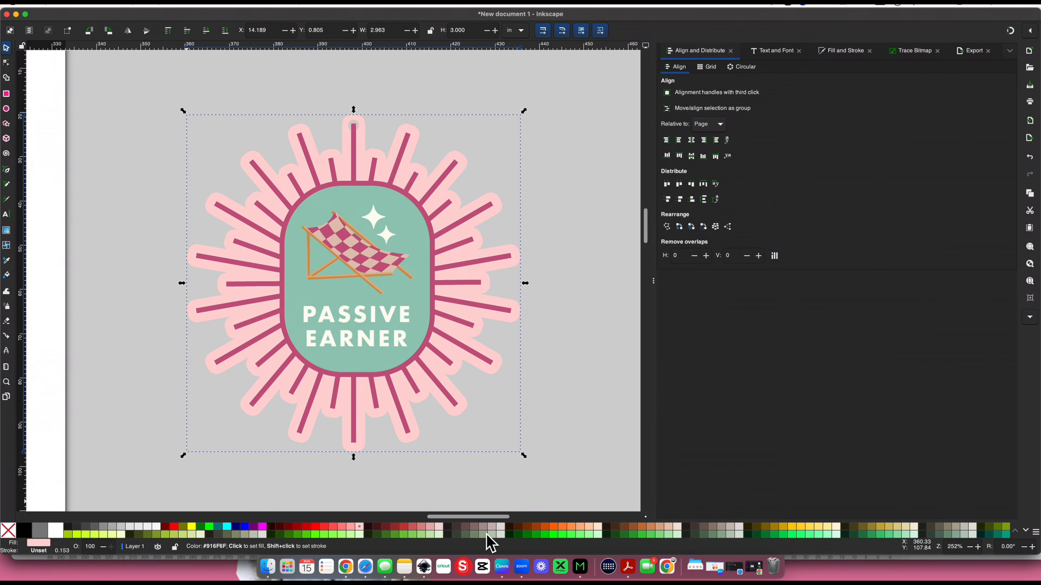
left_click(589, 528)
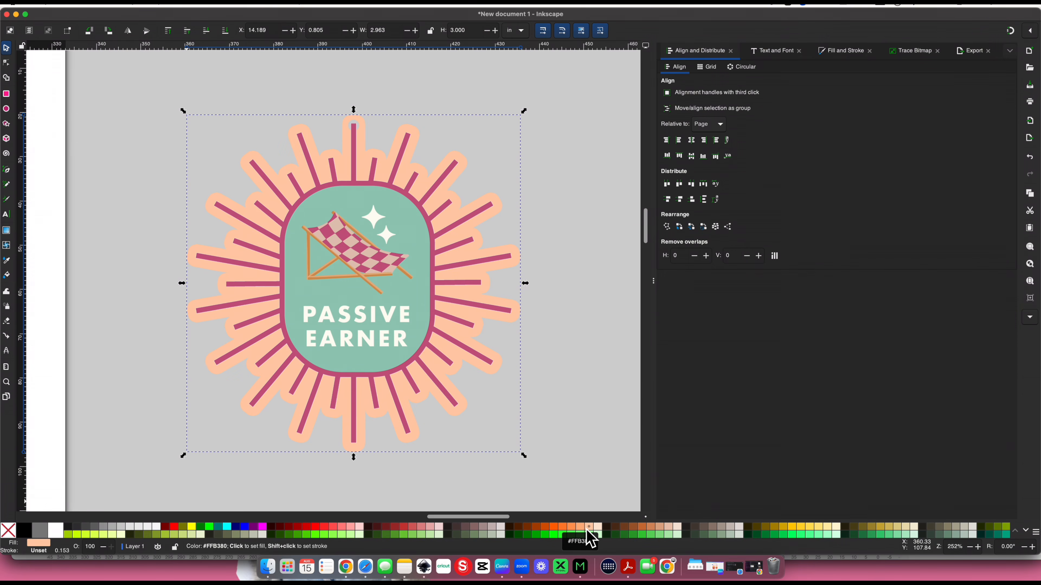
left_click(64, 532)
Select the artwork and its backing together and move them slightly closer to the page
scroll(54, 350, "left", 5)
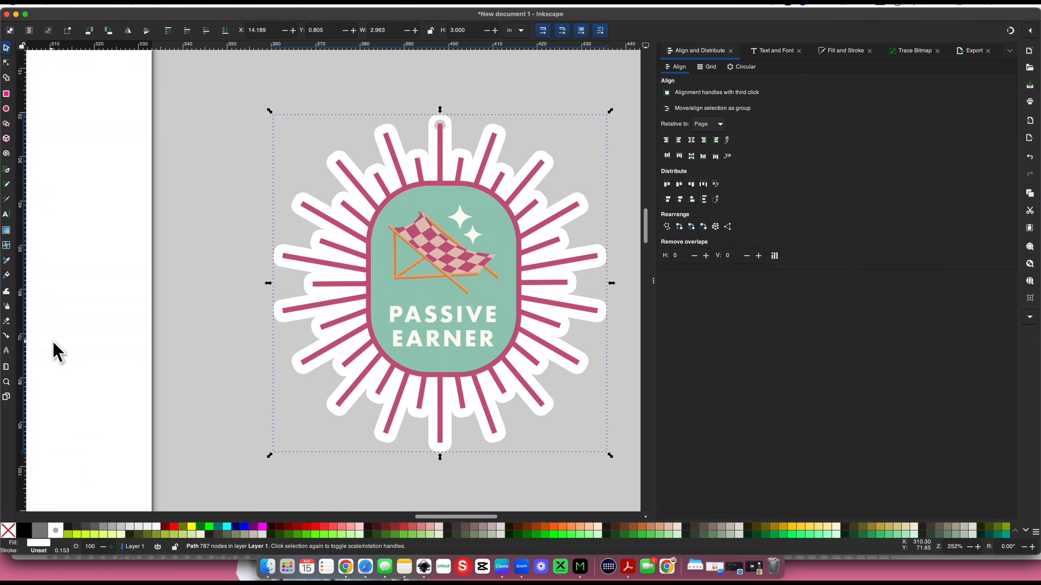
left_click_drag(206, 106, 644, 518)
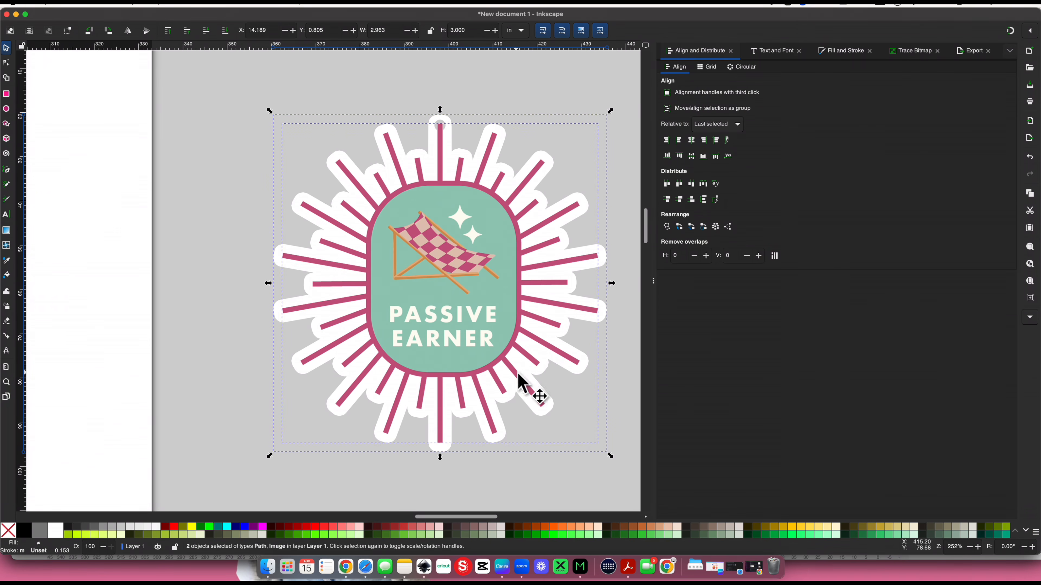
left_click_drag(518, 374, 467, 361)
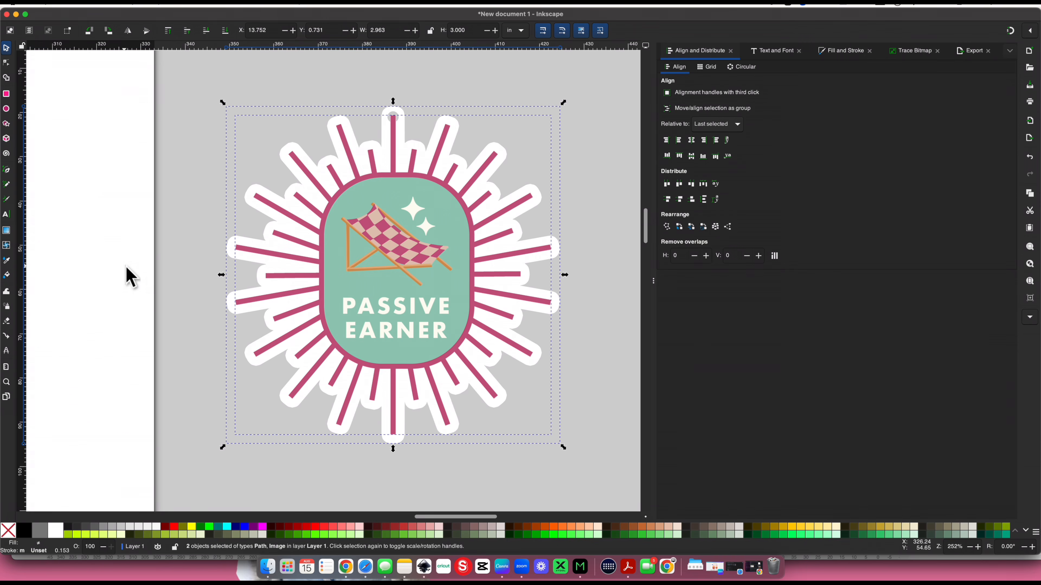
Try light green, bright green and purple fills on the backing and settle on navy
left_click(185, 267)
left_click(232, 318)
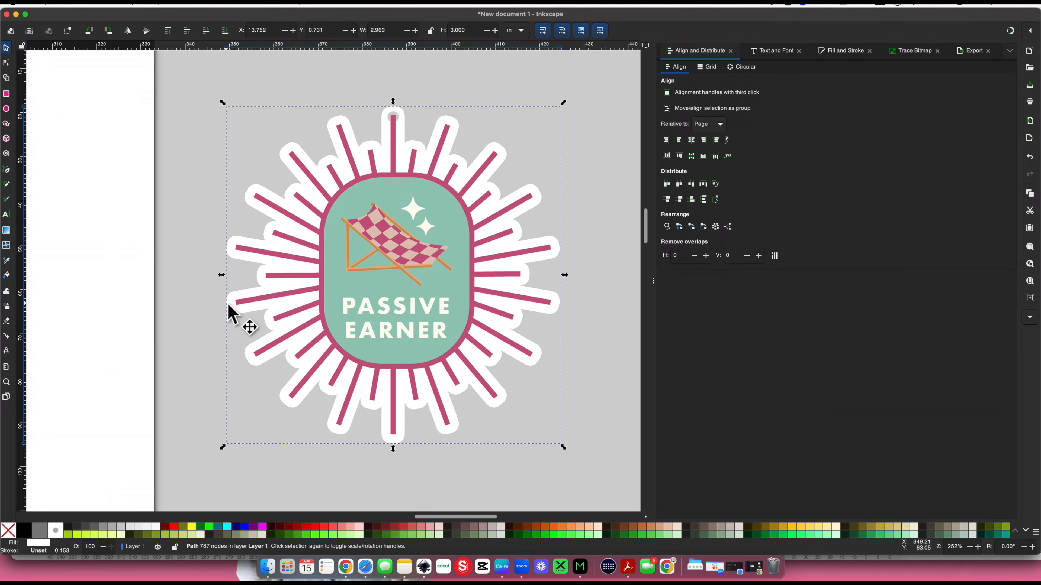
left_click(677, 535)
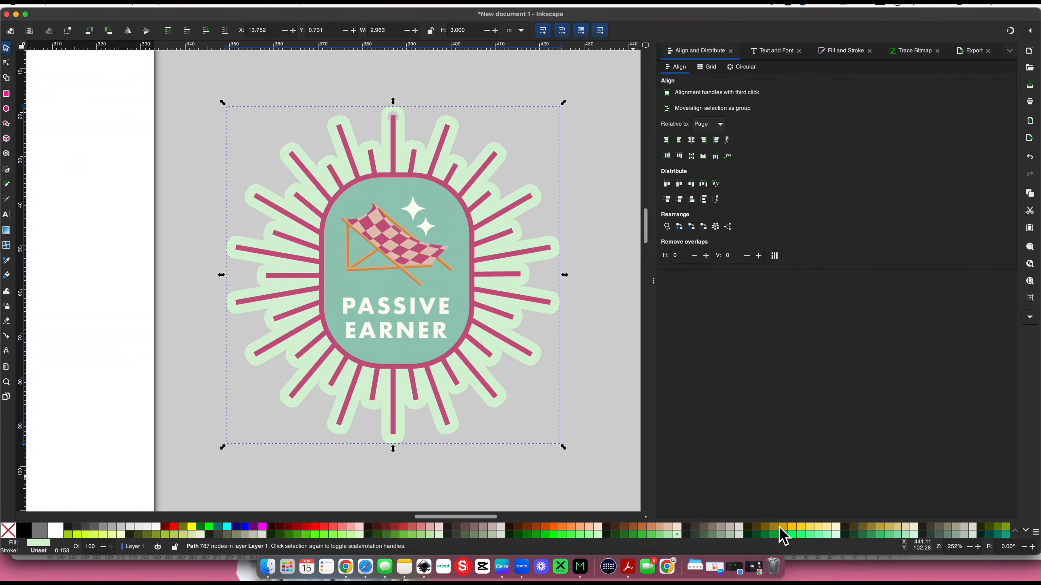
left_click(811, 536)
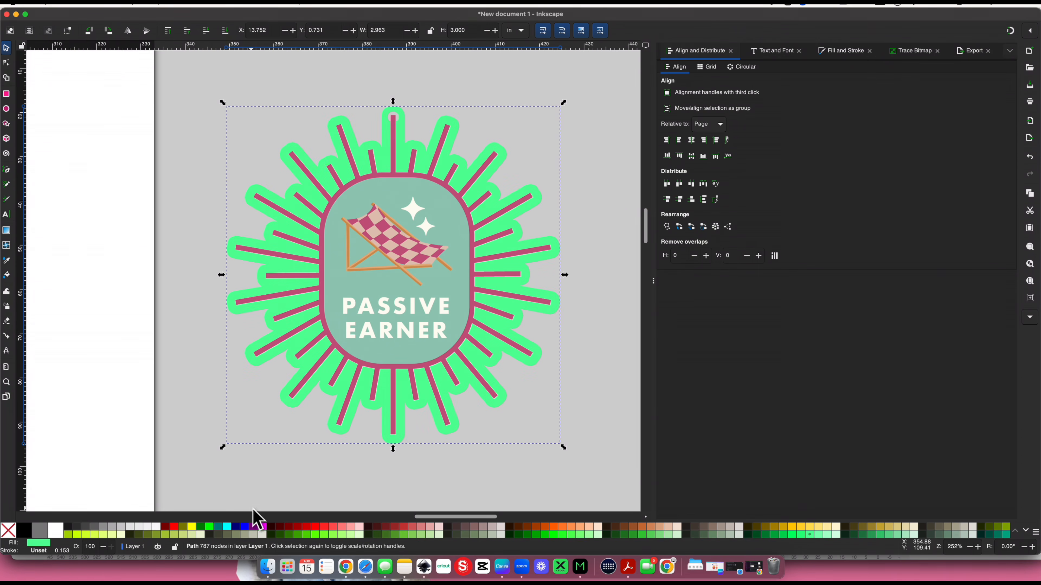
left_click(253, 527)
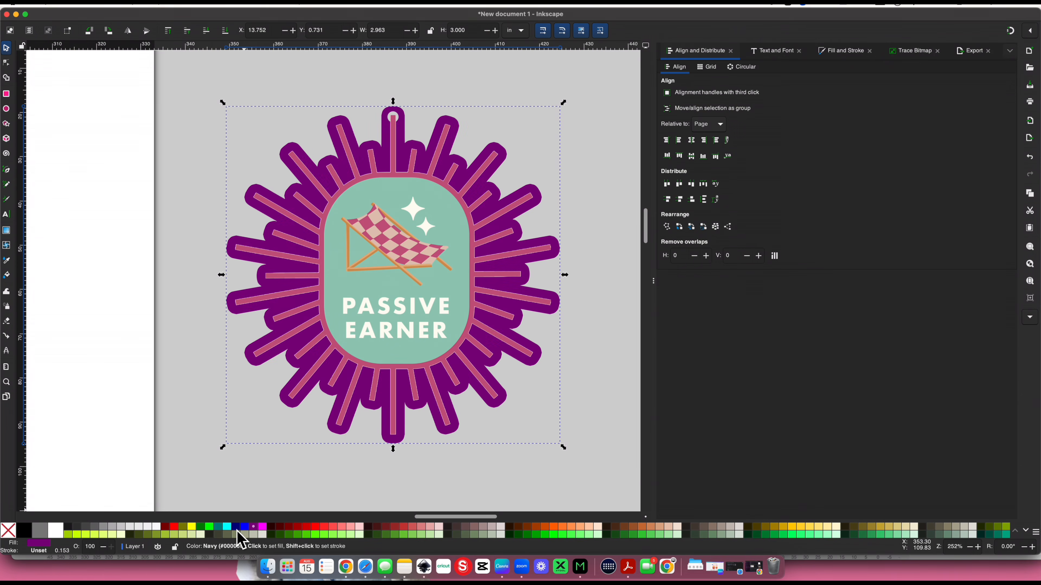
left_click(236, 527)
left_click(190, 152)
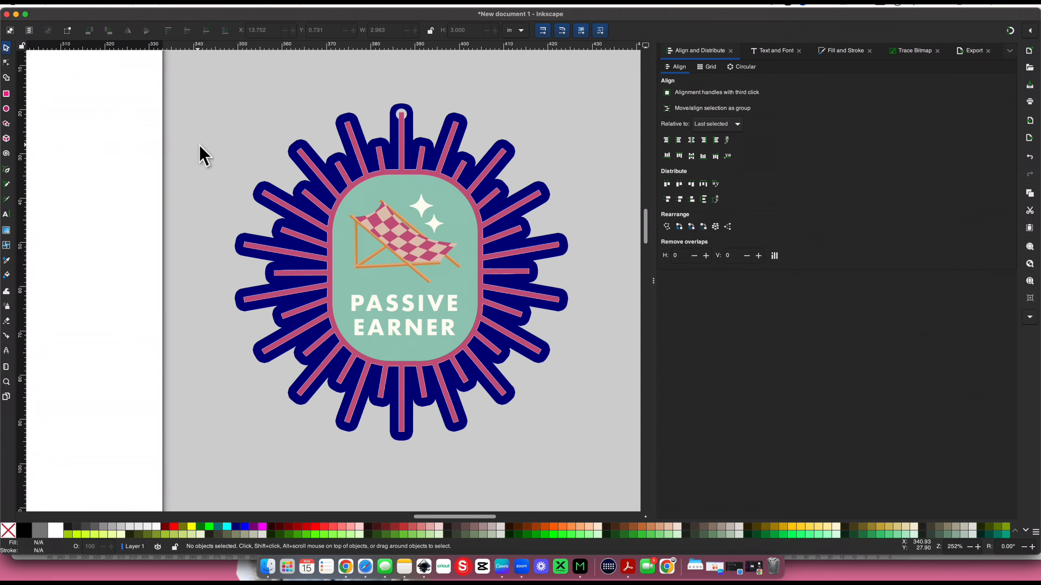
Group the artwork with its navy backing and lock the group's width-to-height ratio
left_click_drag(198, 74, 598, 480)
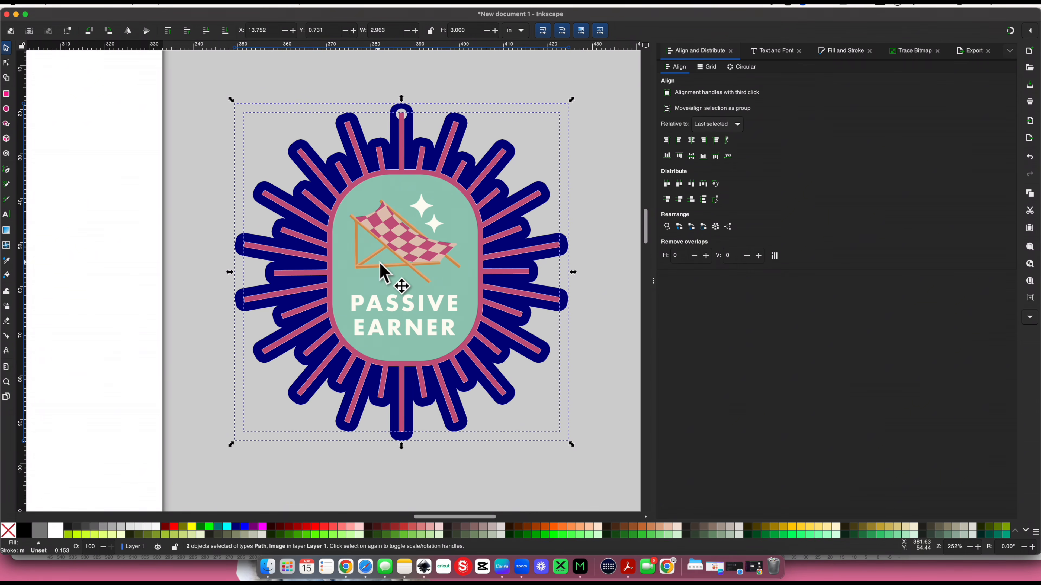
key("alt")
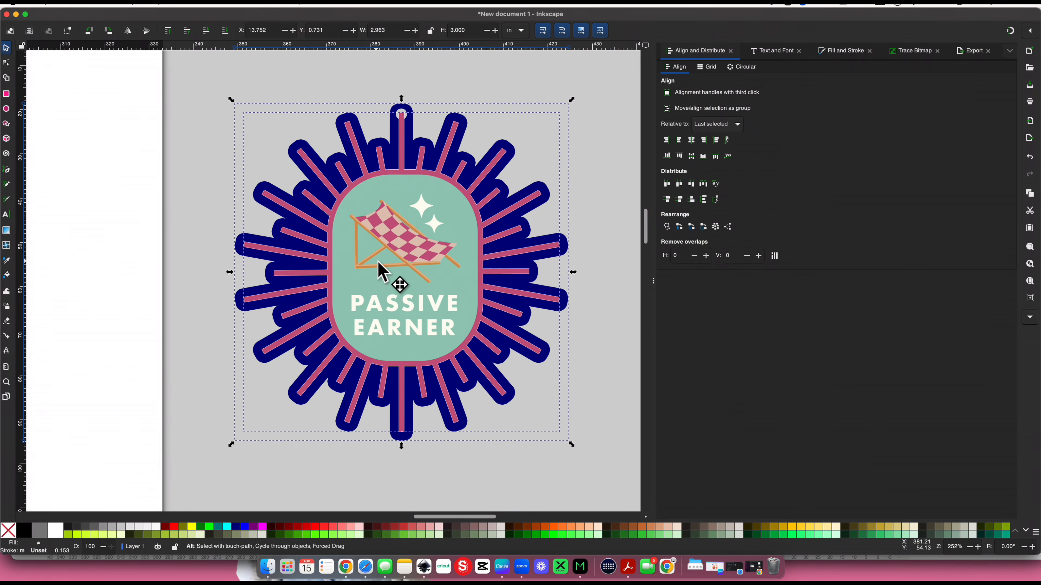
right_click(390, 193)
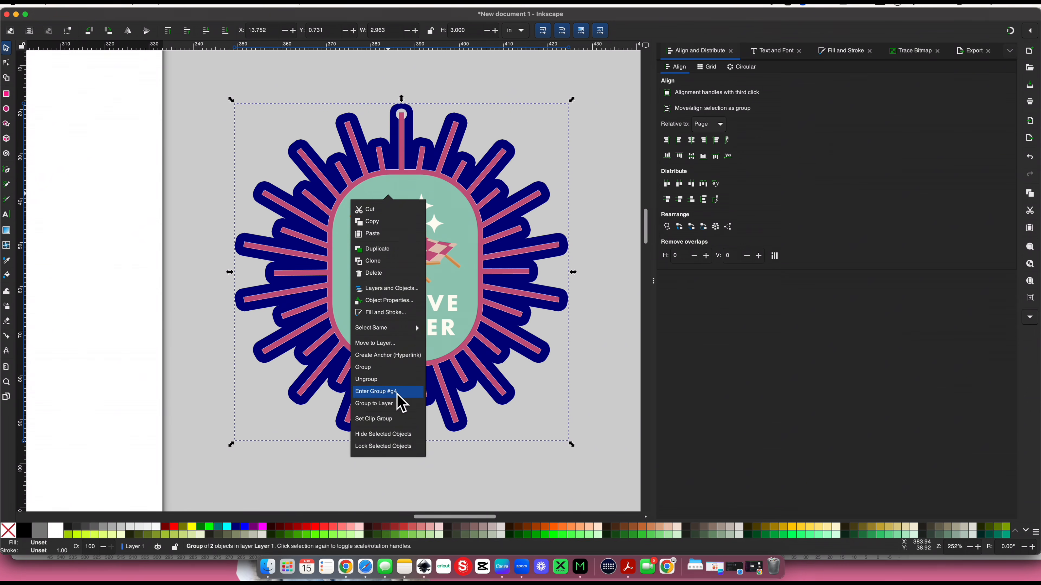
left_click(325, 366)
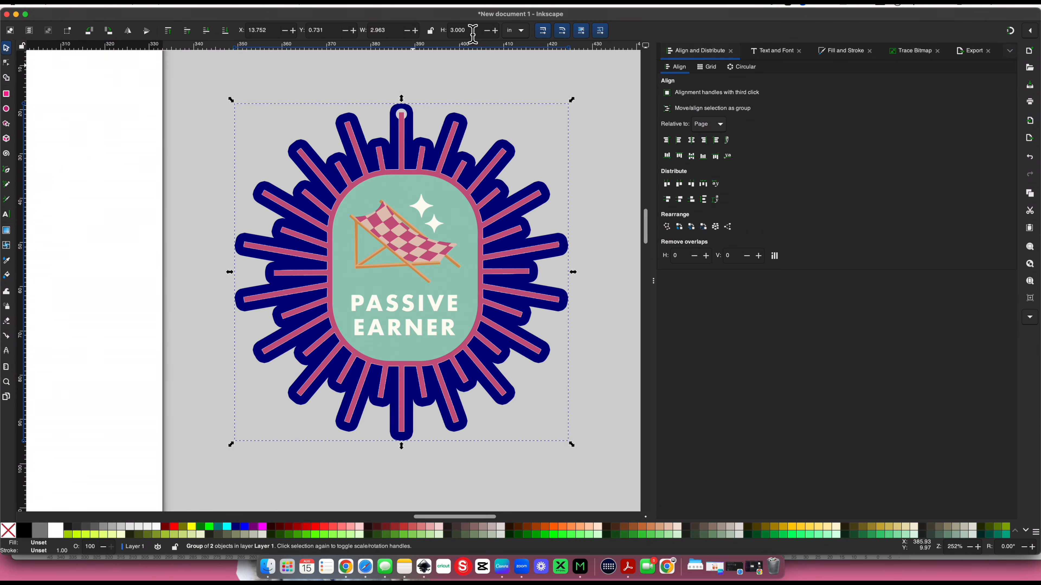
left_click(430, 30)
Move the grouped keychain just inside the page's top-left corner, at about X 0.295 in and Y 0.287 in
key("minus")
key("minus")
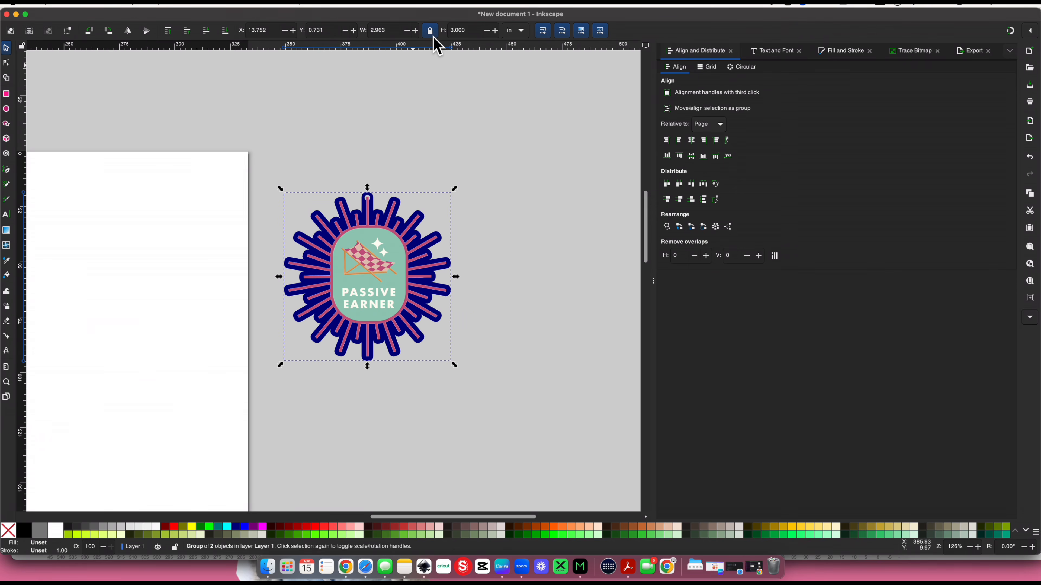
scroll(390, 210, "left", 8)
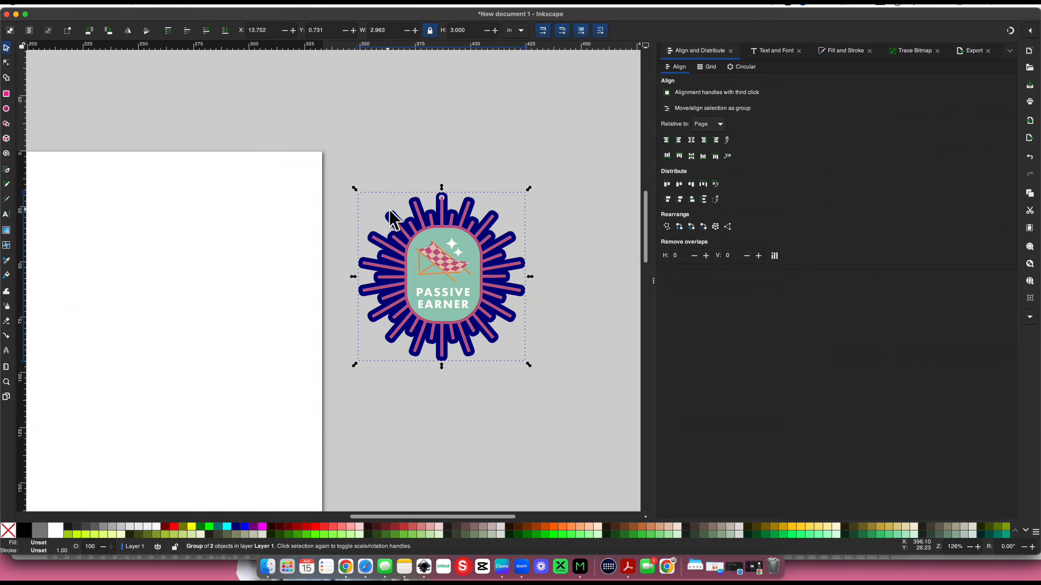
key("minus")
key("minus")
key("minus")
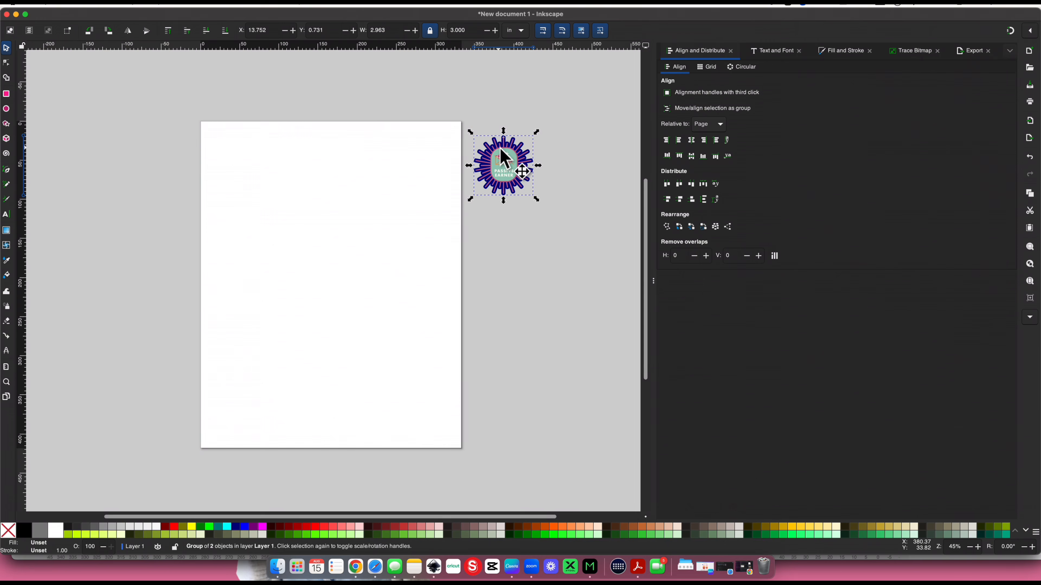
left_click_drag(495, 151, 236, 147)
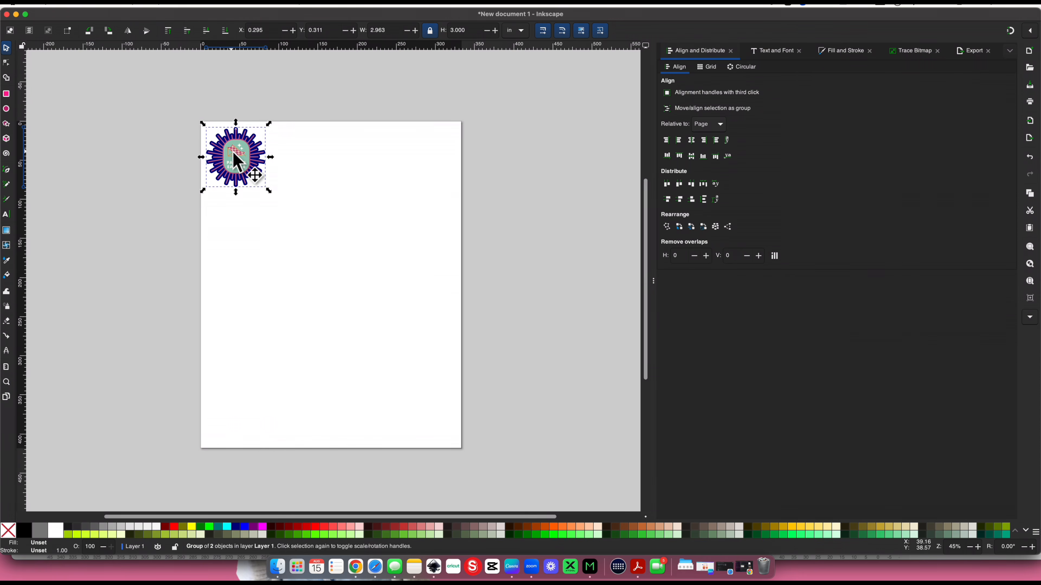
left_click_drag(233, 151, 190, 140)
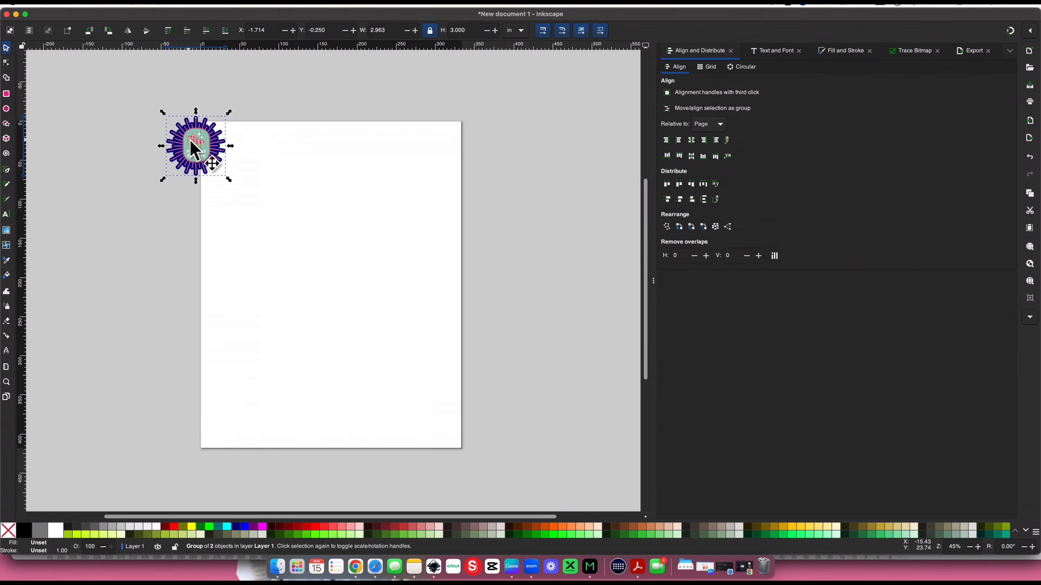
left_click_drag(191, 141, 233, 153)
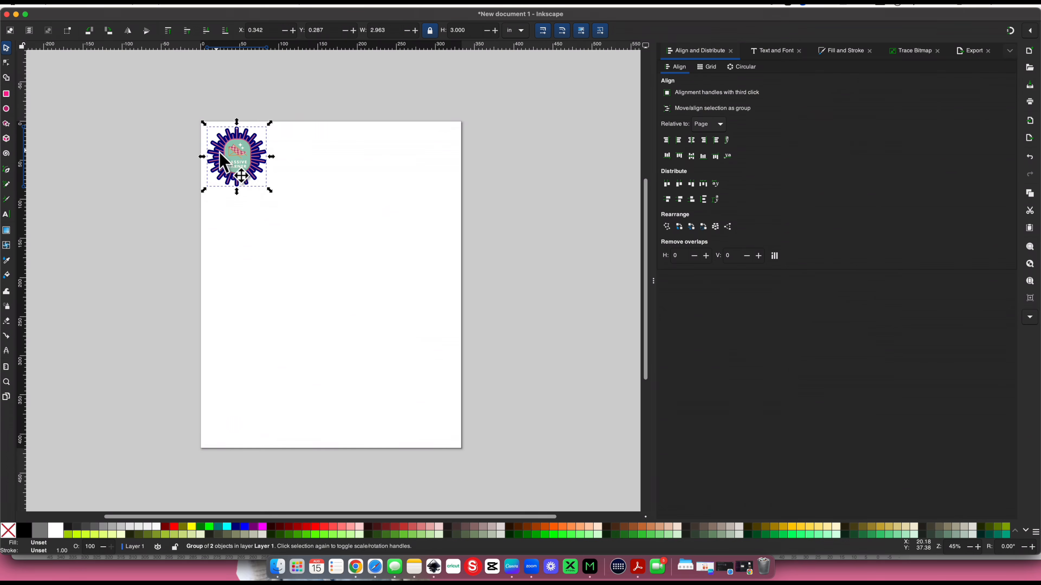
left_click_drag(225, 157, 223, 159)
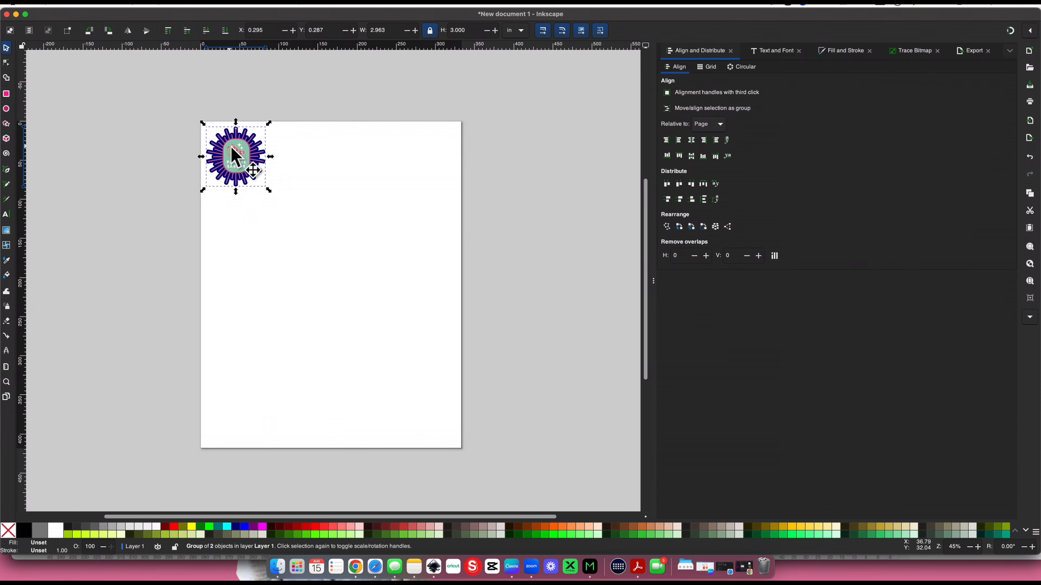
Duplicate the keychain and place the copies beside it to make a row of four across the top of the page
key("ctrl+d")
left_click_drag(232, 145, 300, 150)
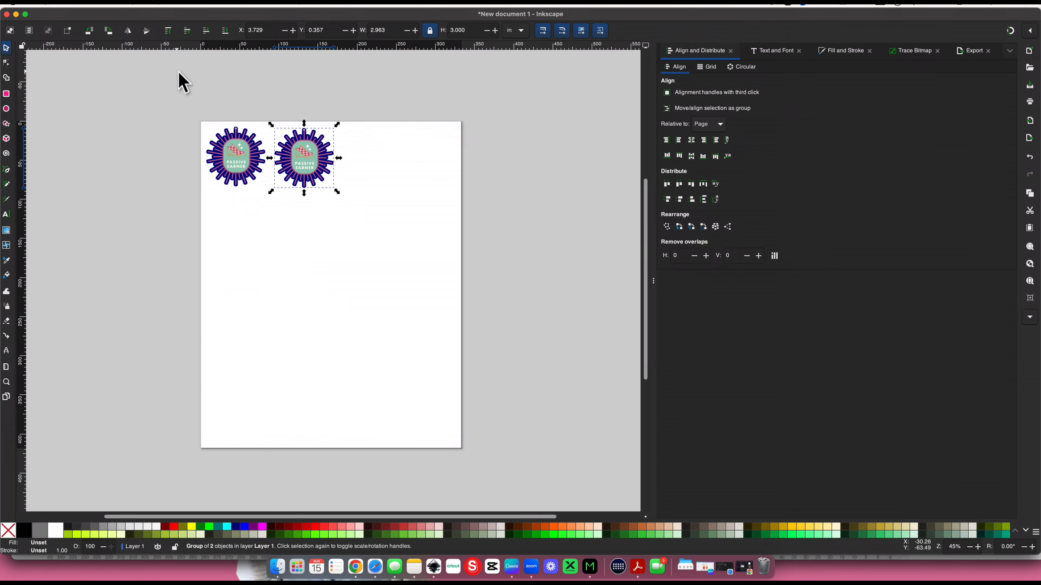
right_click(293, 155)
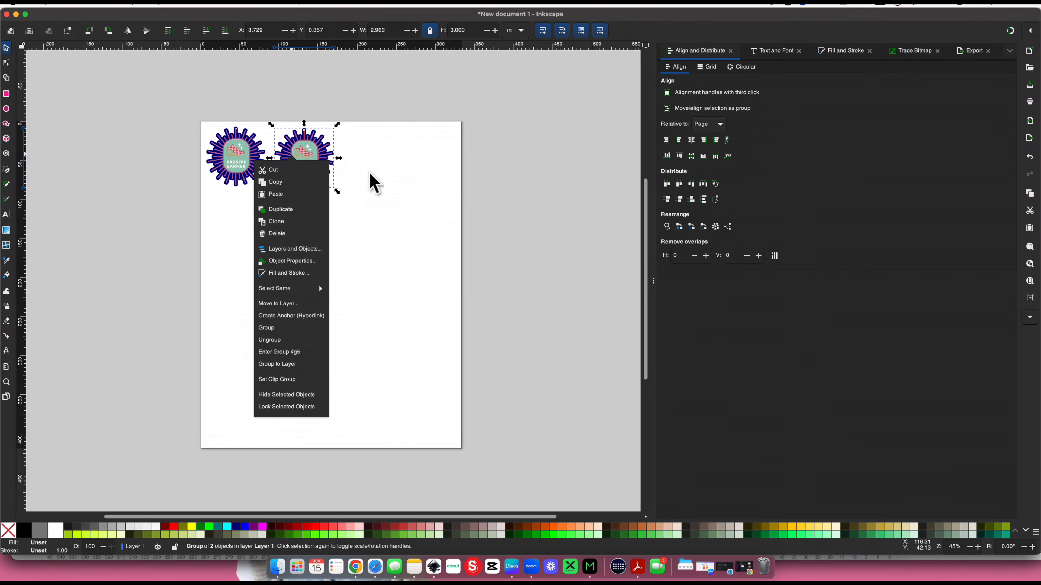
left_click(371, 181)
left_click_drag(300, 162, 300, 159)
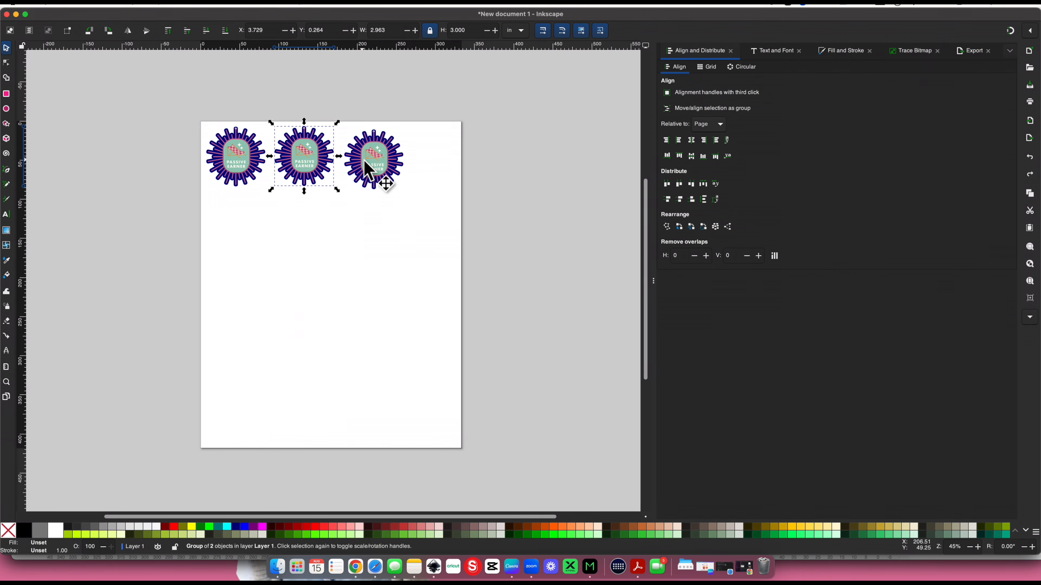
mouse_move(360, 157)
left_mouse_down()
mouse_move(442, 158)
mouse_move(372, 156)
left_mouse_up()
key("space")
left_click_drag(308, 155, 304, 156)
Line up the four keychains on one horizontal axis with even gaps, and nudge the row slightly left
left_click_drag(151, 84, 537, 221)
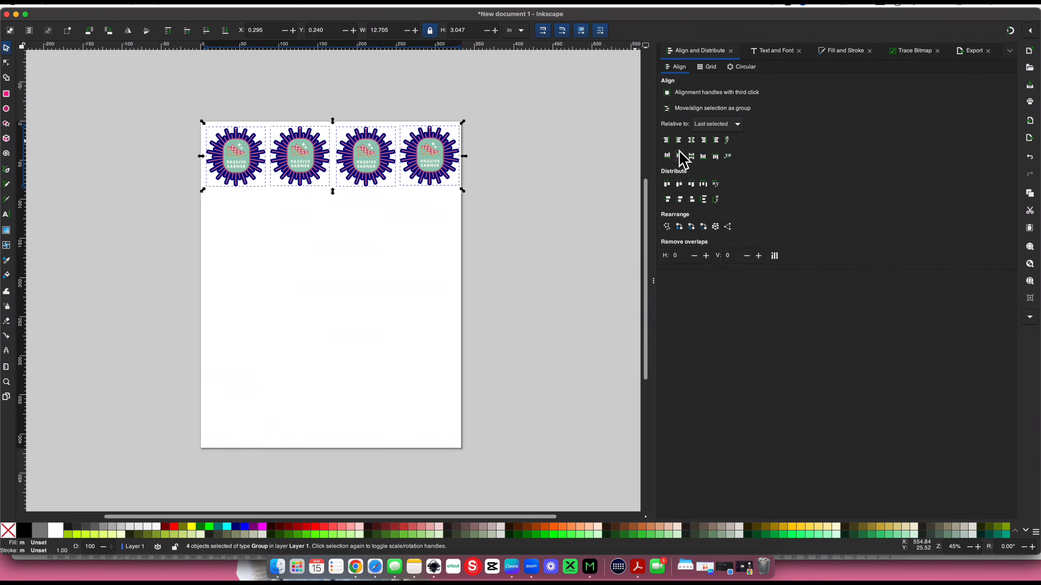
left_click(692, 158)
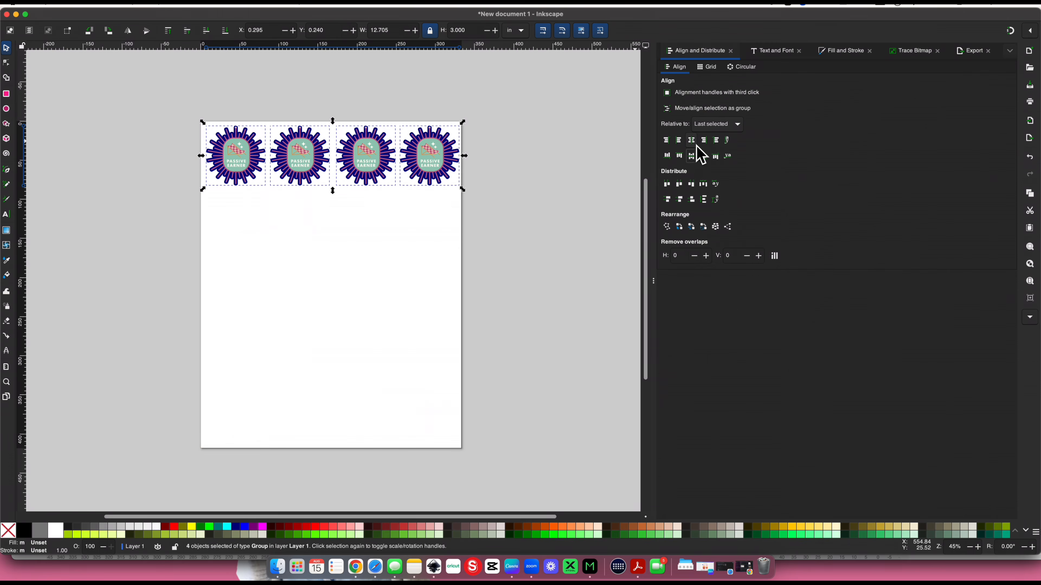
left_click(703, 184)
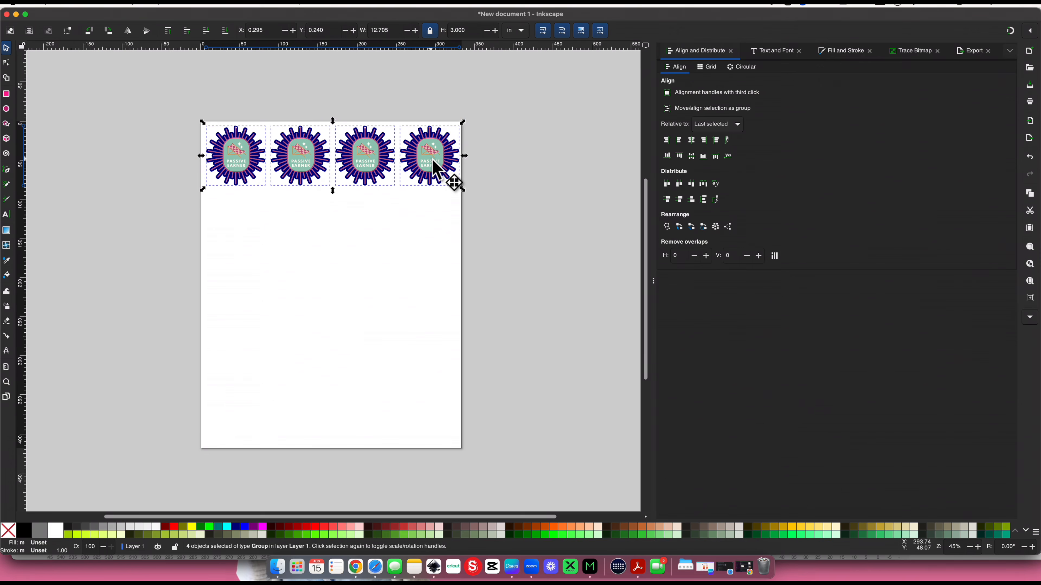
key("Left")
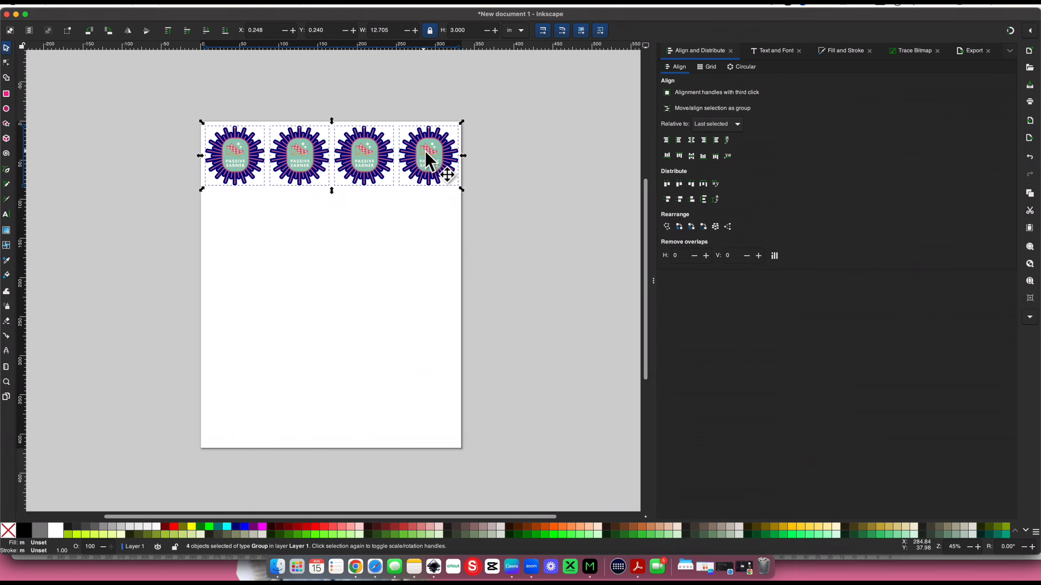
Duplicate the row of four keychains down the page until five rows fill it
key("ctrl+d")
left_click_drag(425, 152, 423, 330)
key("ctrl+d")
key("ctrl+d")
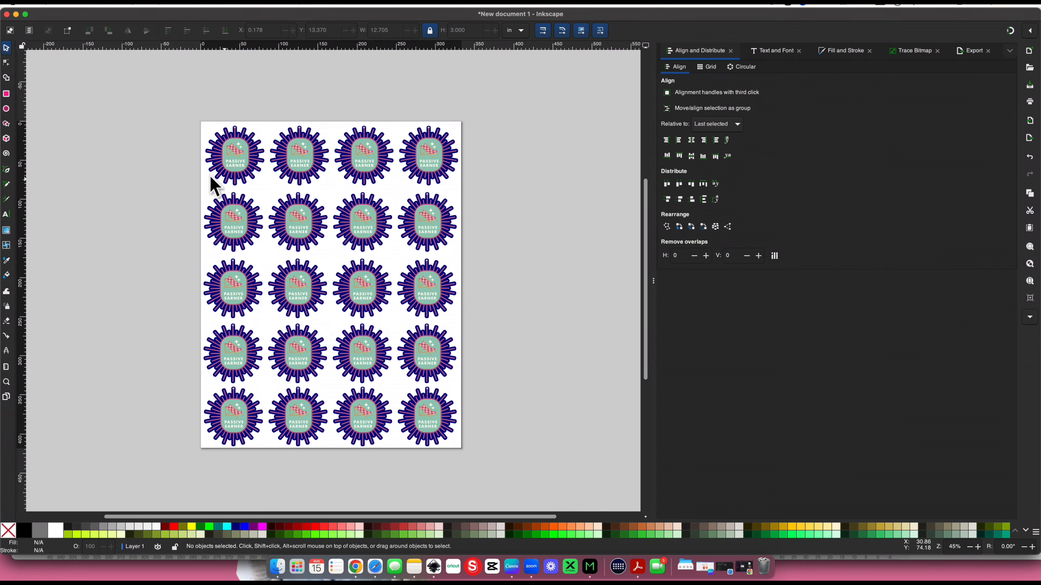
Group each of the five keychain rows separately and center all row groups on a common vertical axis
left_click_drag(153, 94, 488, 202)
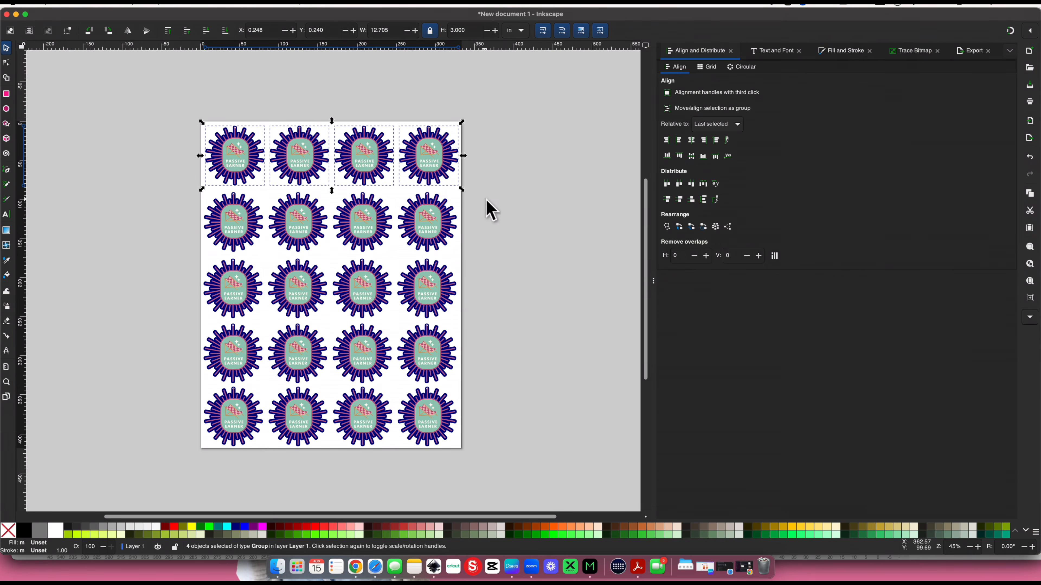
left_click_drag(172, 174, 536, 271)
left_click_drag(153, 240, 523, 338)
left_click_drag(126, 296, 496, 403)
left_click_drag(125, 370, 139, 84)
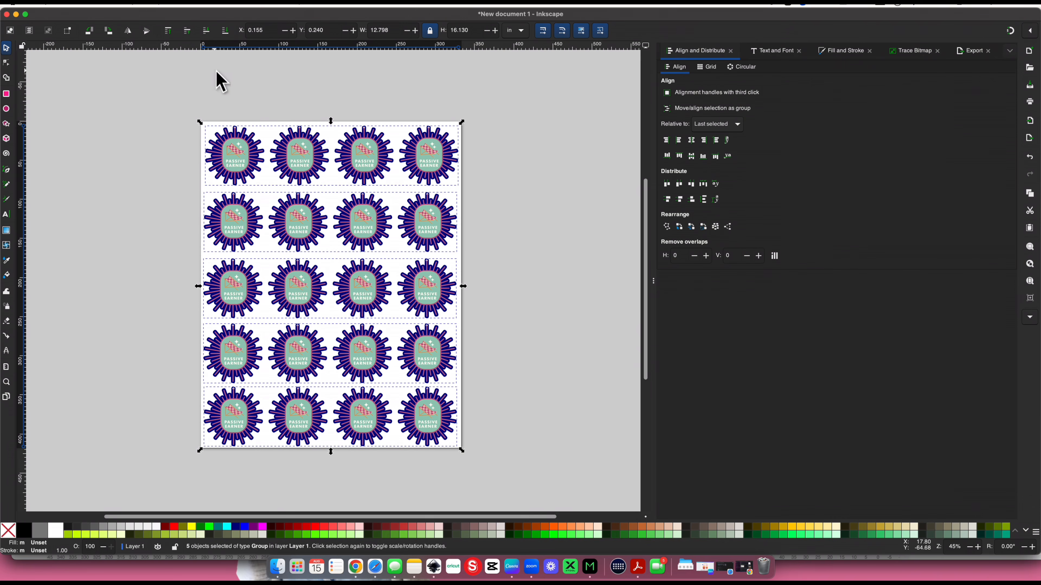
left_click(695, 143)
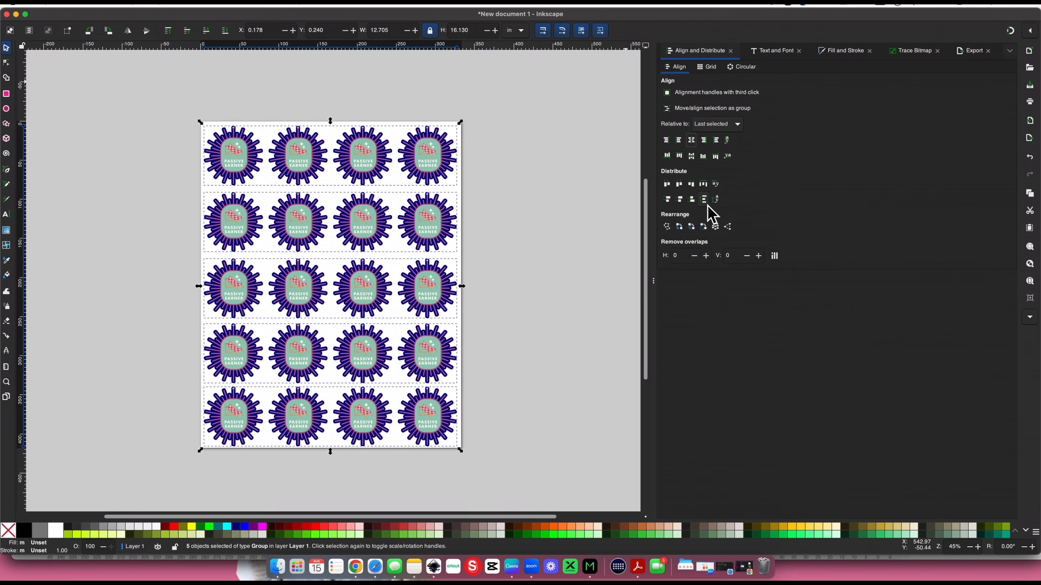
Distribute the five row groups with even vertical gaps, and ungroup all rows and keychains into separate images and paths
left_click(704, 199)
left_click_drag(139, 85, 515, 490)
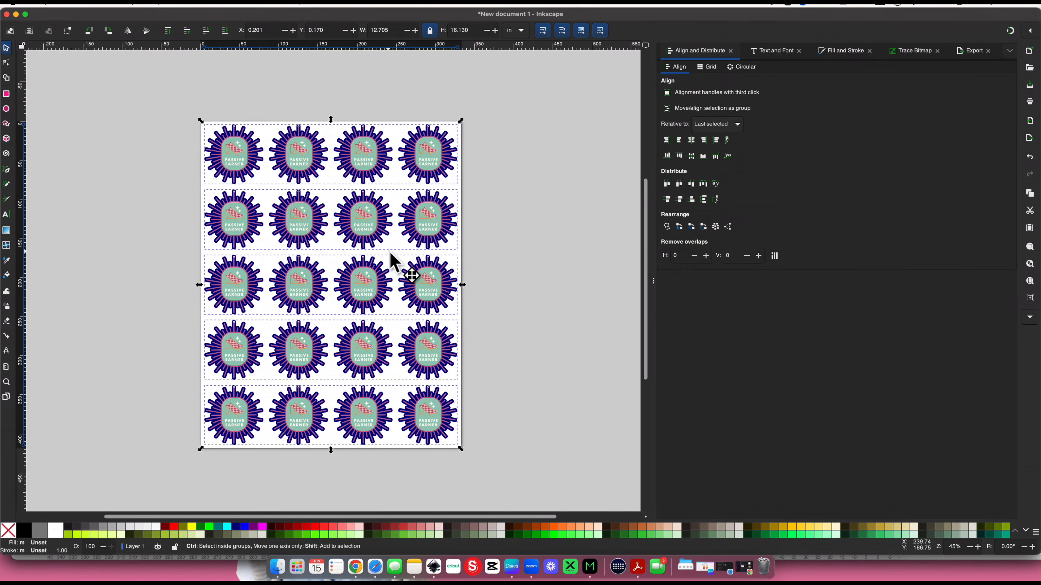
key("ctrl+shift+g")
key("ctrl+shift+g")
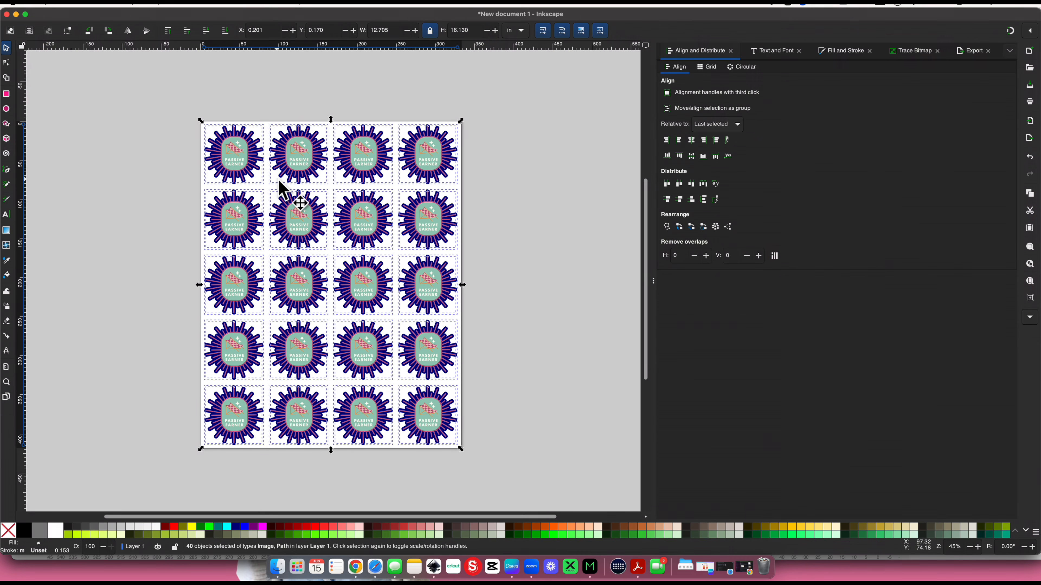
left_click(193, 146)
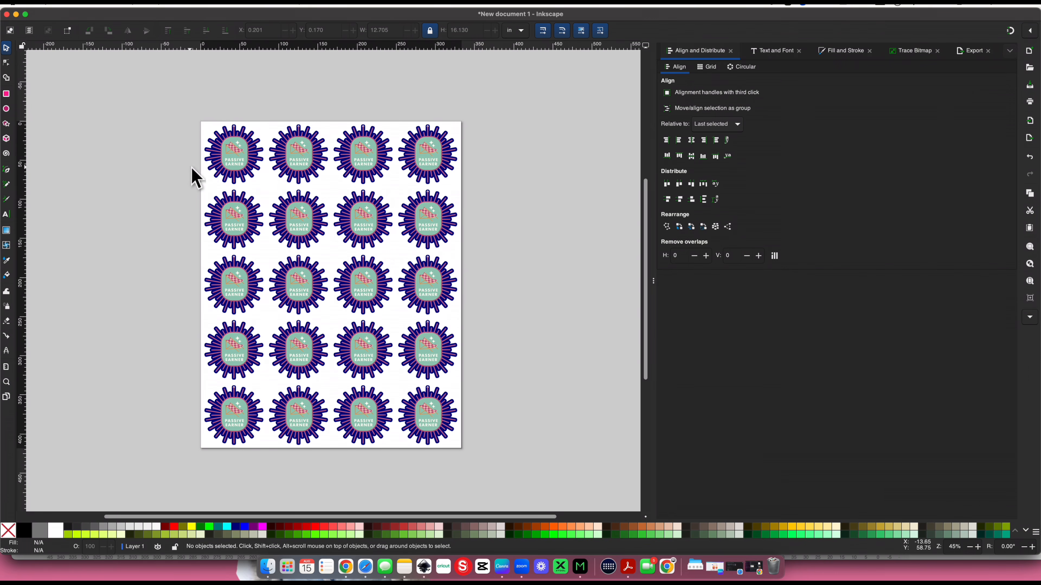
key("plus")
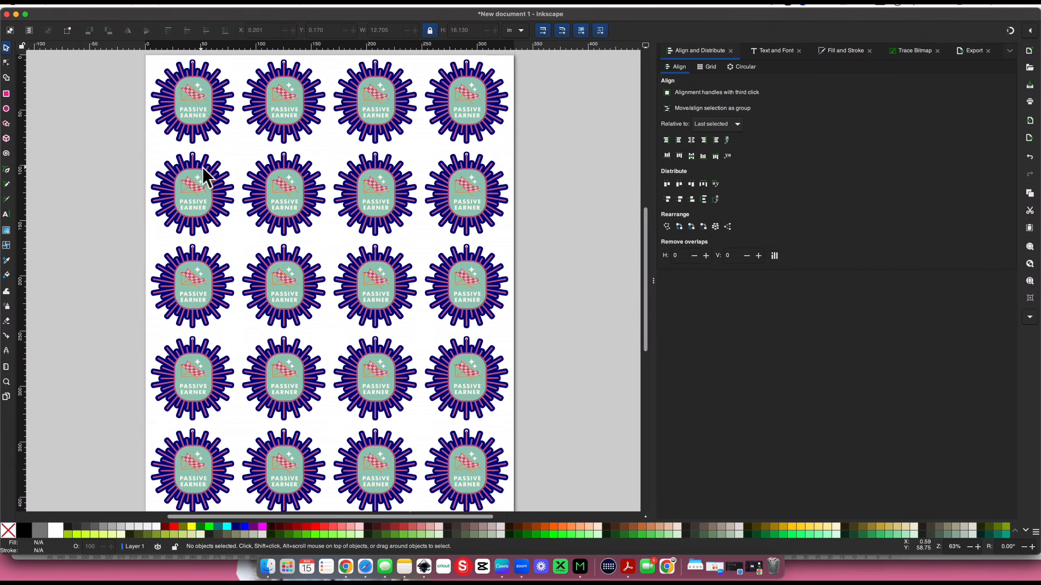
key("plus")
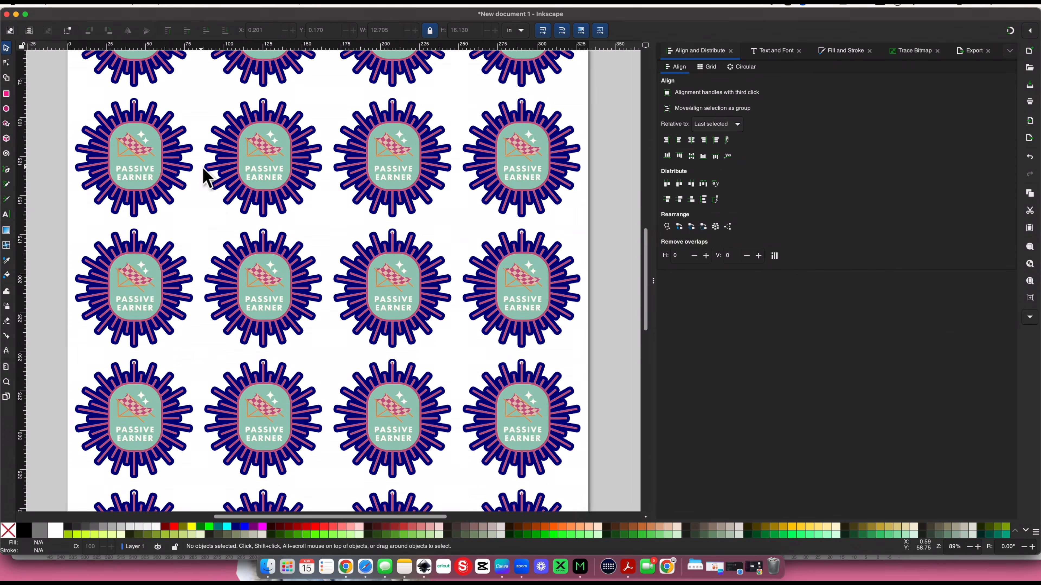
scroll(204, 174, "up", 5)
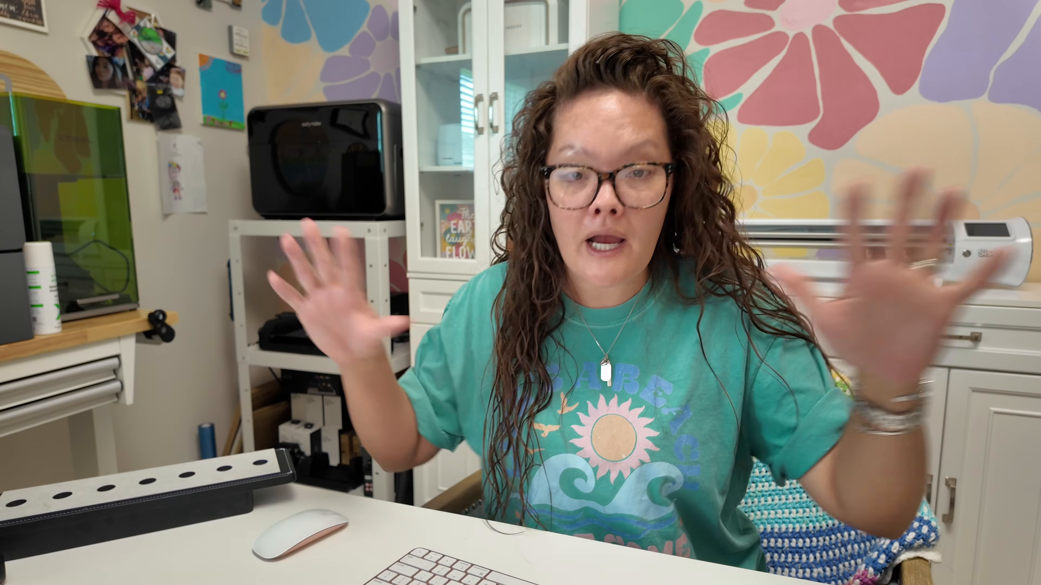
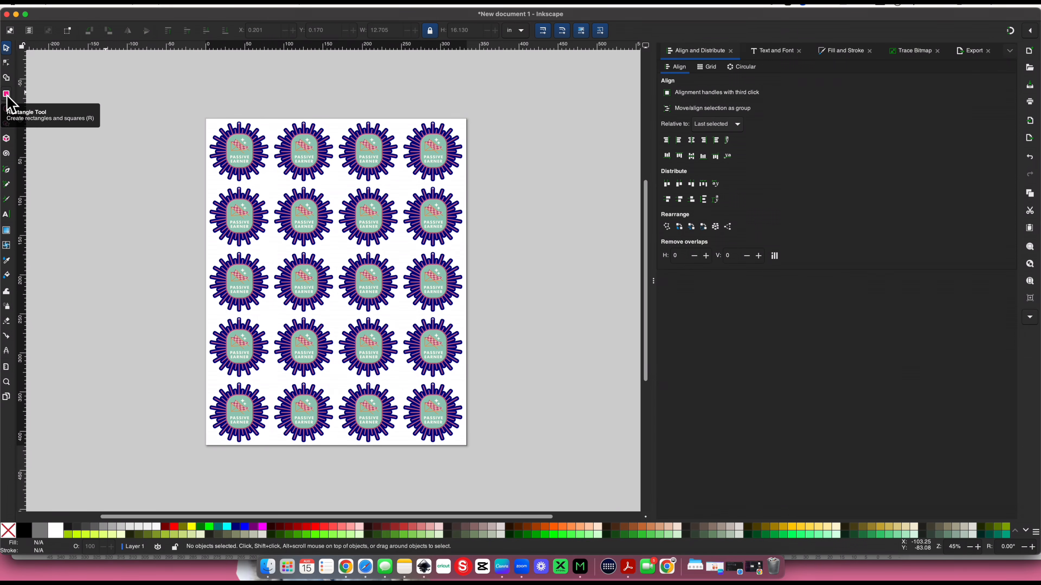
left_click(7, 95)
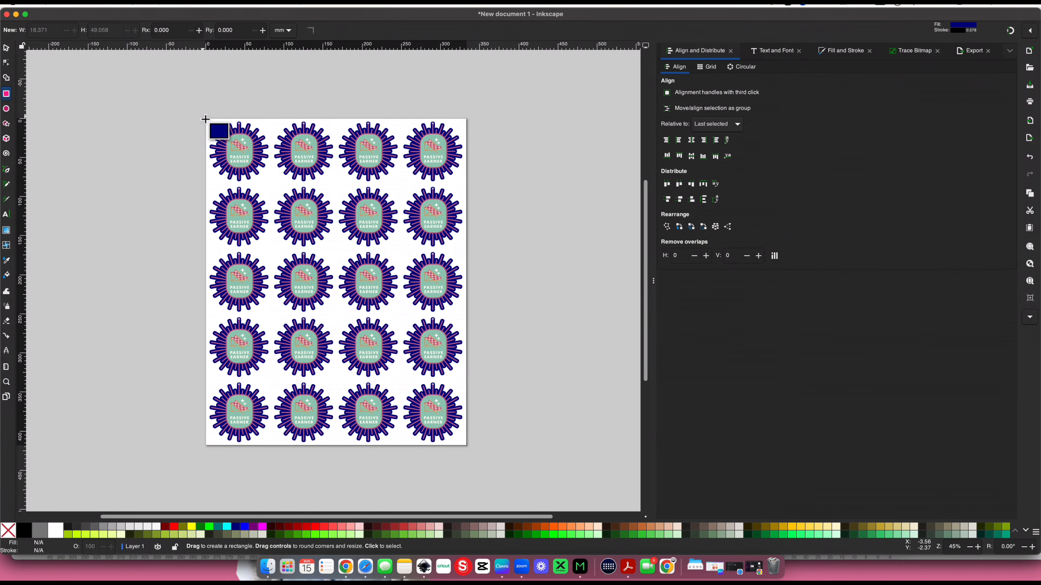
left_click_drag(205, 119, 467, 446)
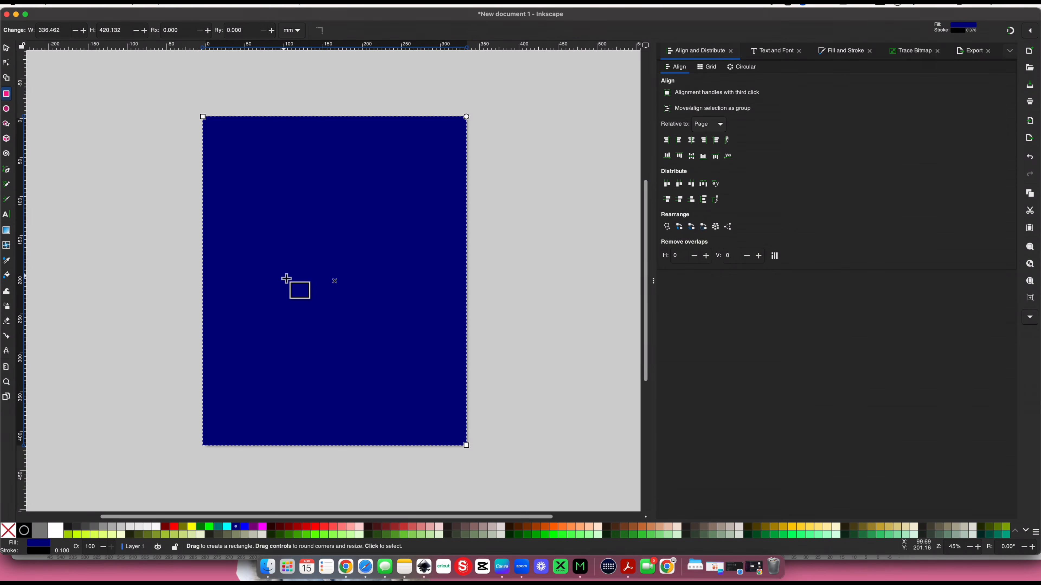
left_click(8, 49)
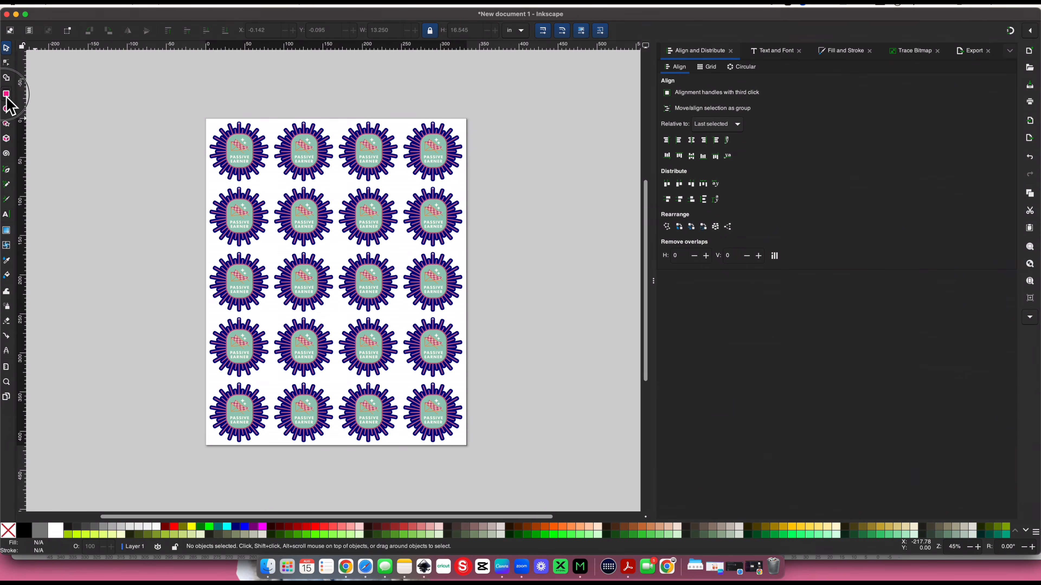
Draw a rectangle about 336 by 423 mm over the whole page and select it
left_click(6, 97)
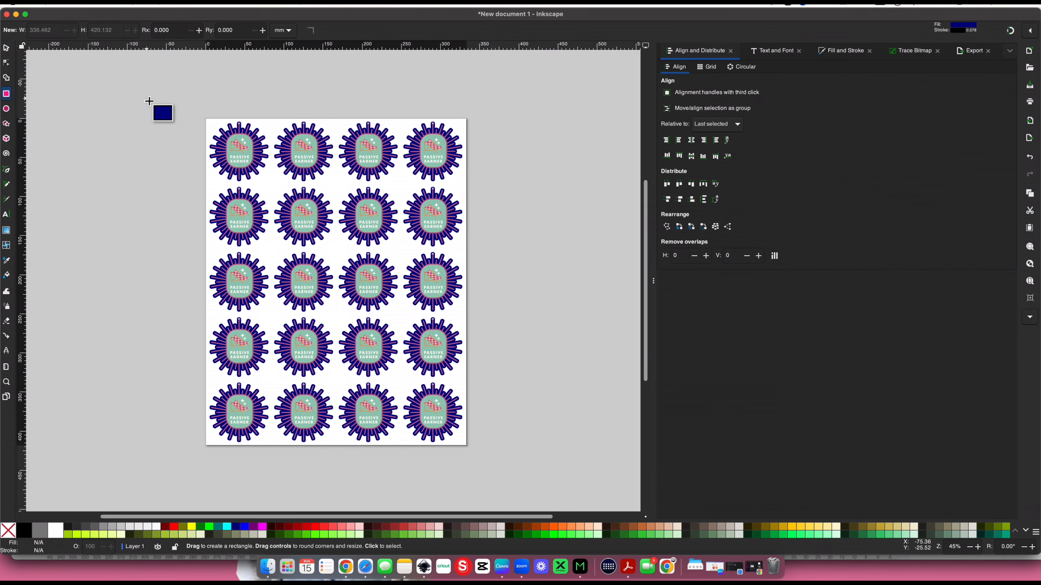
left_click_drag(200, 112, 464, 446)
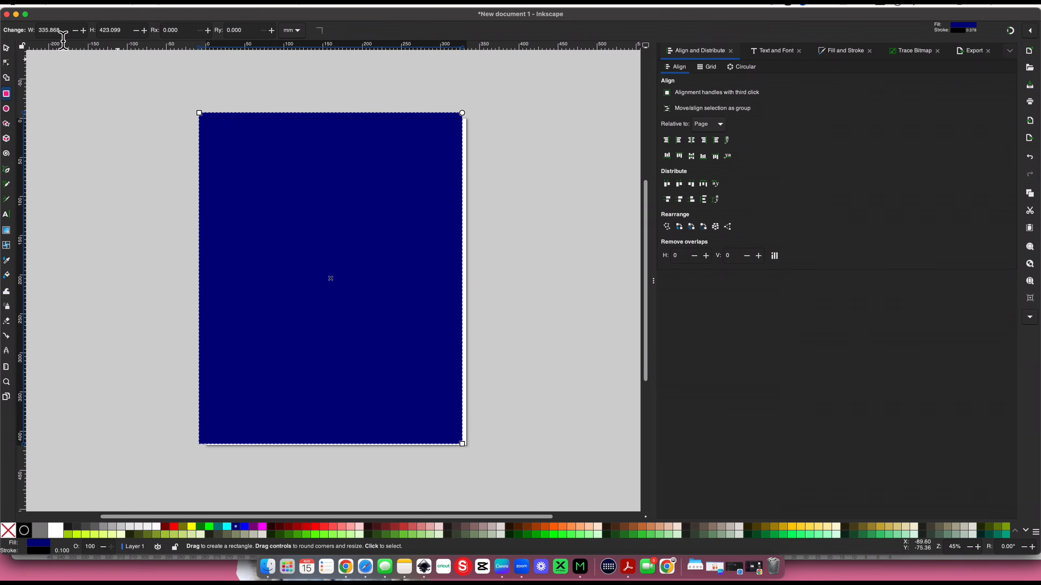
left_click(6, 48)
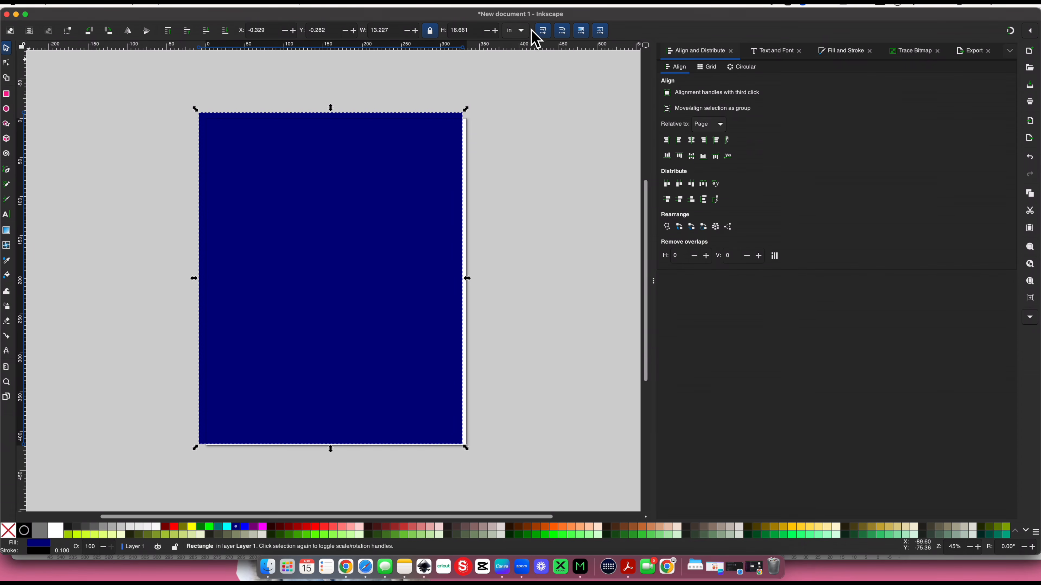
Resize the rectangle in millimetres to 333 mm wide and 418 mm high with the proportions unlocked
left_click(521, 34)
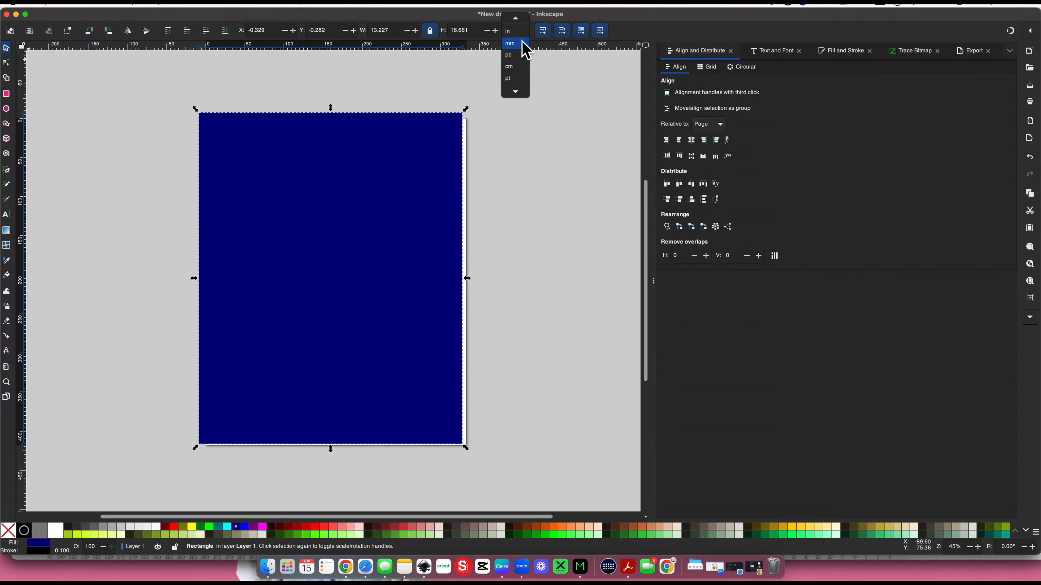
left_click(510, 44)
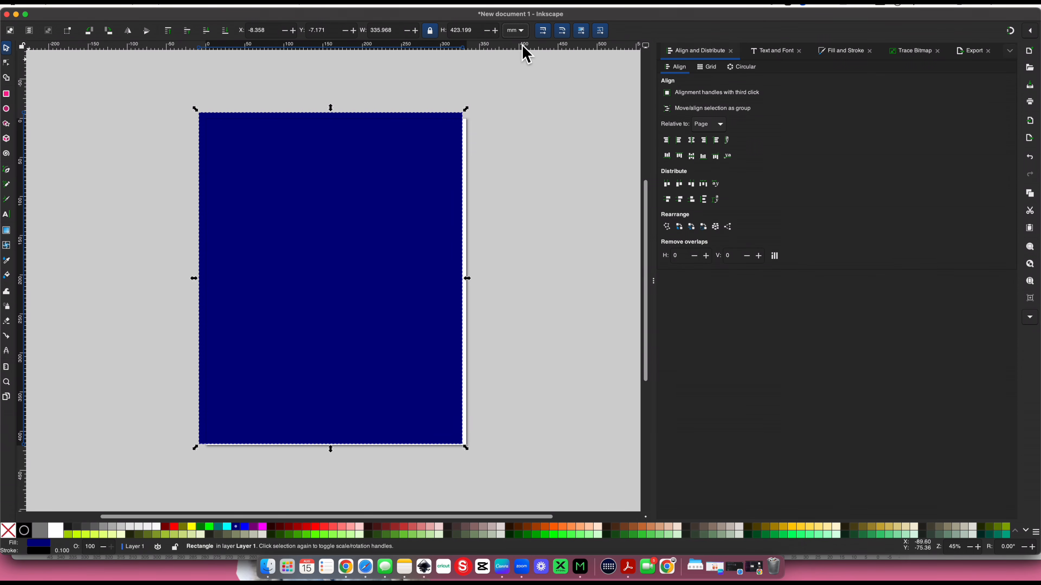
left_click(430, 30)
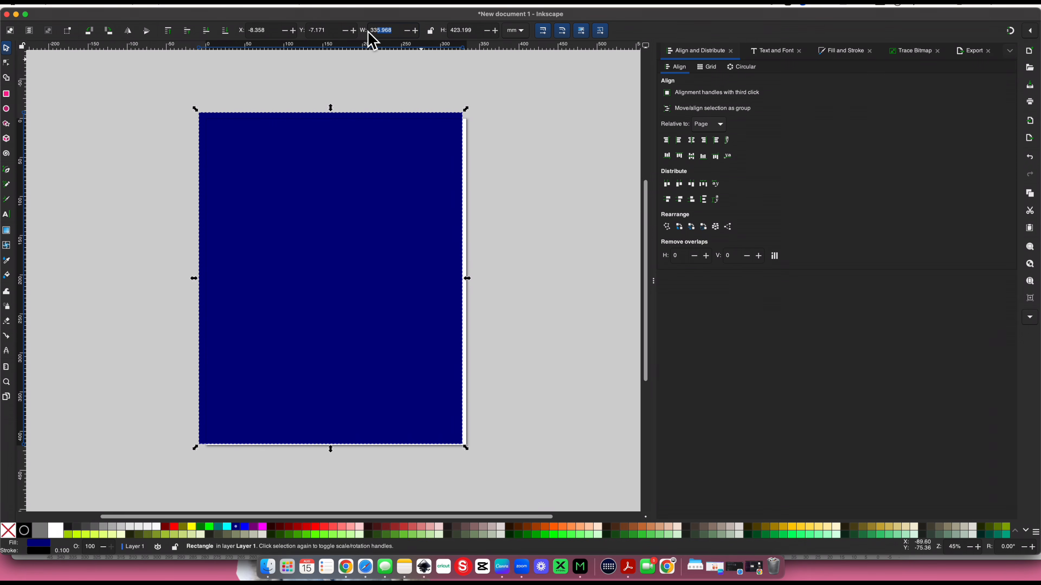
left_click_drag(373, 37, 390, 39)
type("333")
key("Tab")
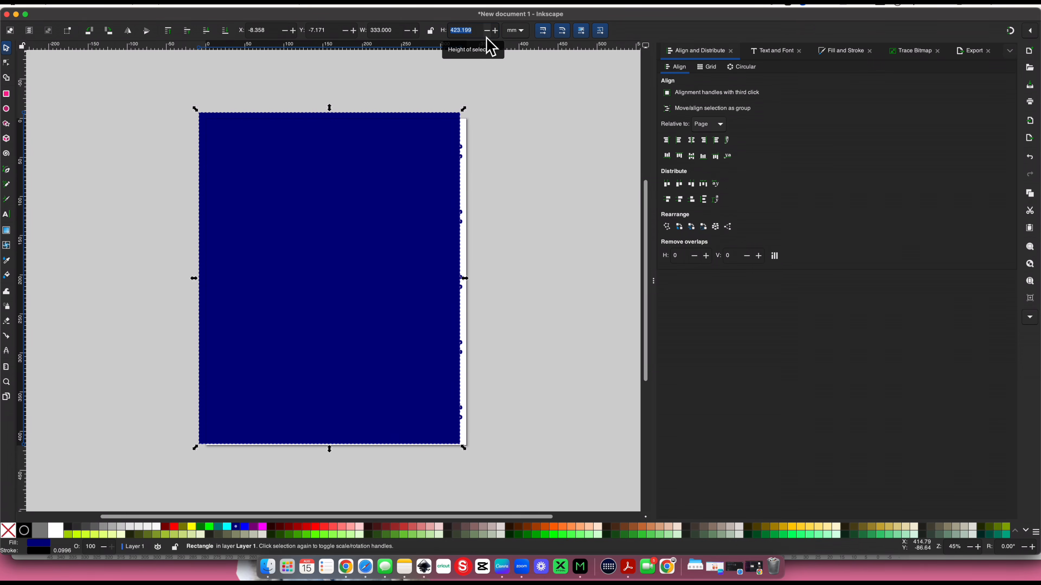
type("418")
key("Return")
Move the rectangle over the page and center it horizontally and vertically relative to the page
left_click_drag(328, 214, 336, 220)
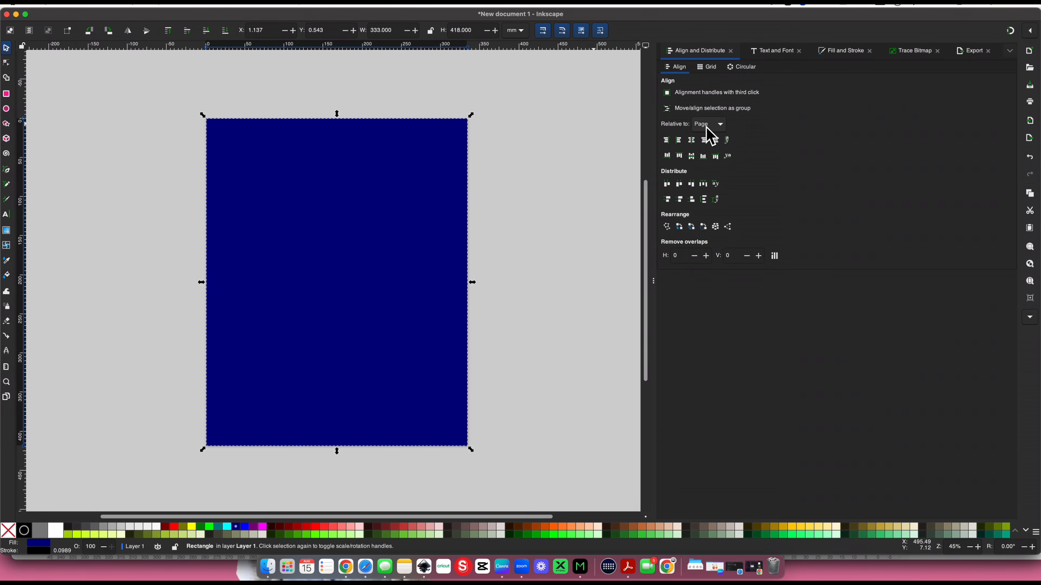
left_click(691, 142)
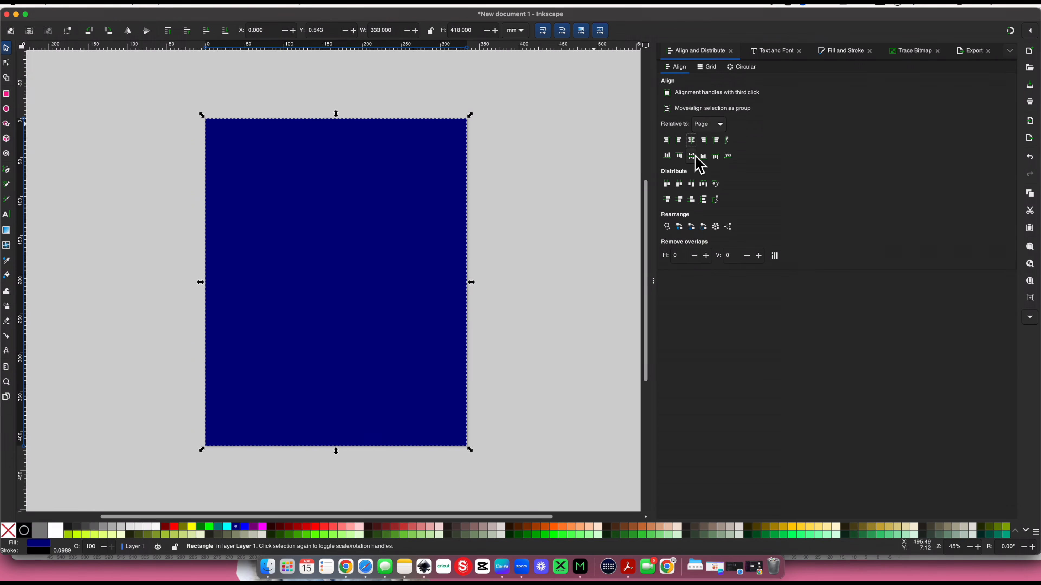
left_click(693, 157)
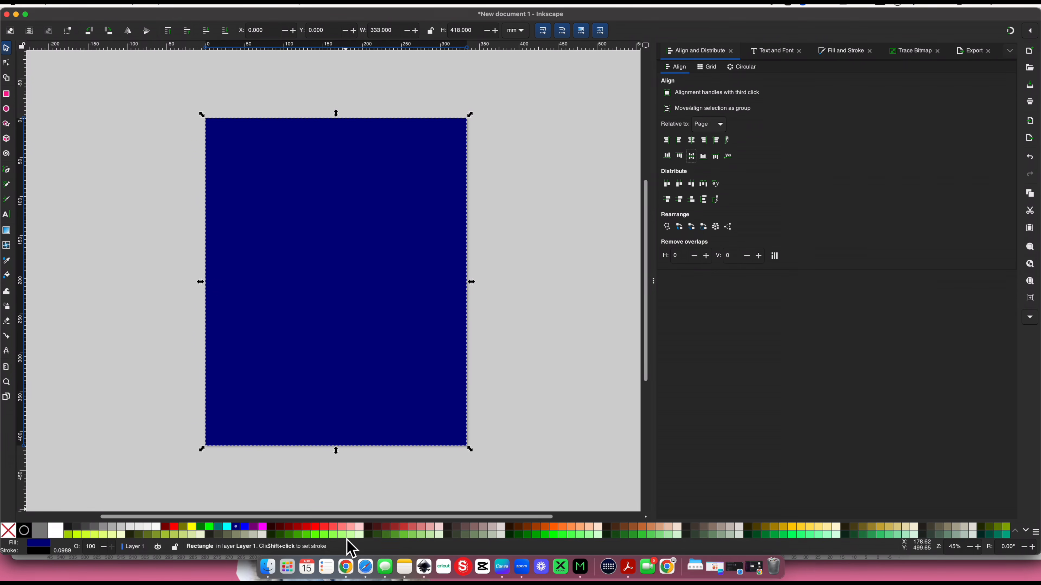
Fill the page-sized rectangle with light pink and send it behind all the keychains
left_click(360, 528)
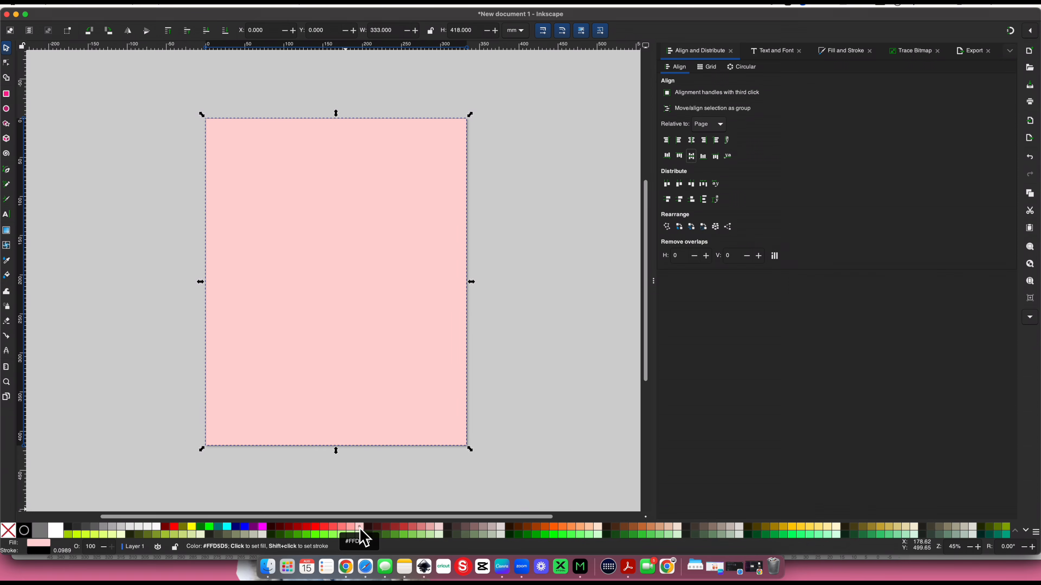
left_click(225, 31)
left_click(141, 138)
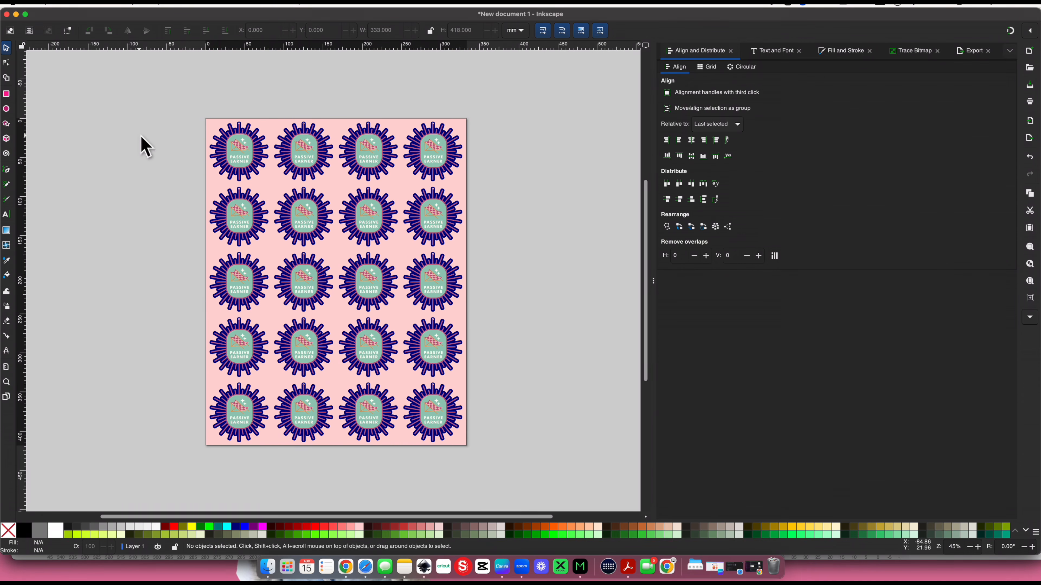
Select the navy backing paths of all four keychains in the top row together
scroll(143, 146, "up", 5)
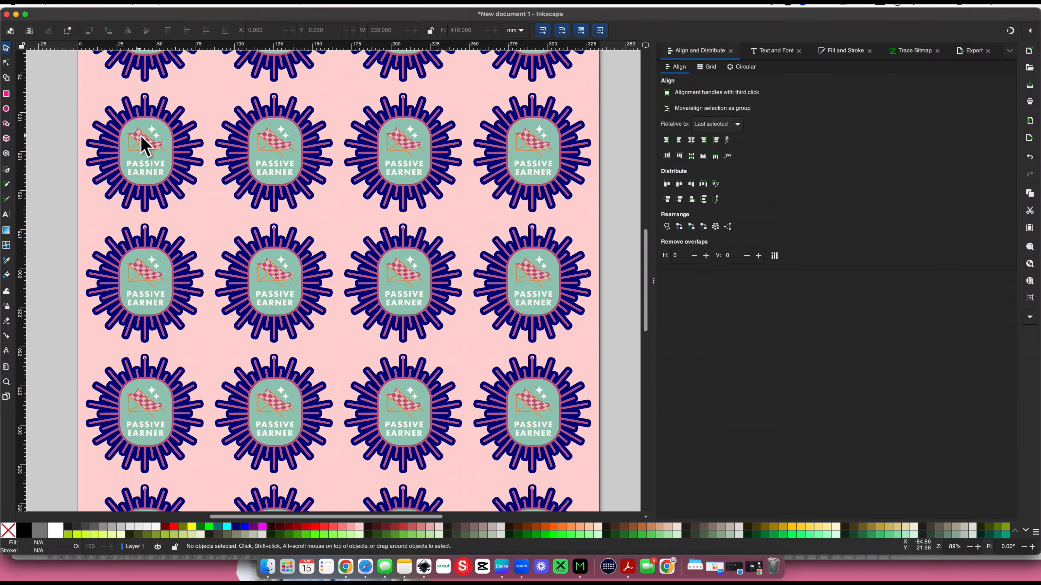
scroll(144, 146, "up", 3)
scroll(144, 176, "up", 5)
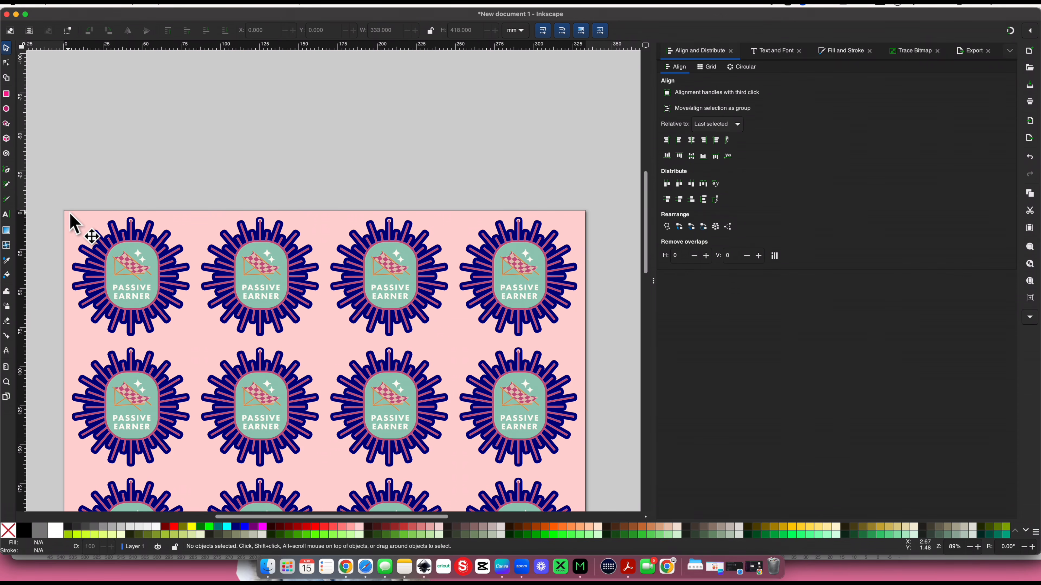
scroll(98, 215, "up", 3)
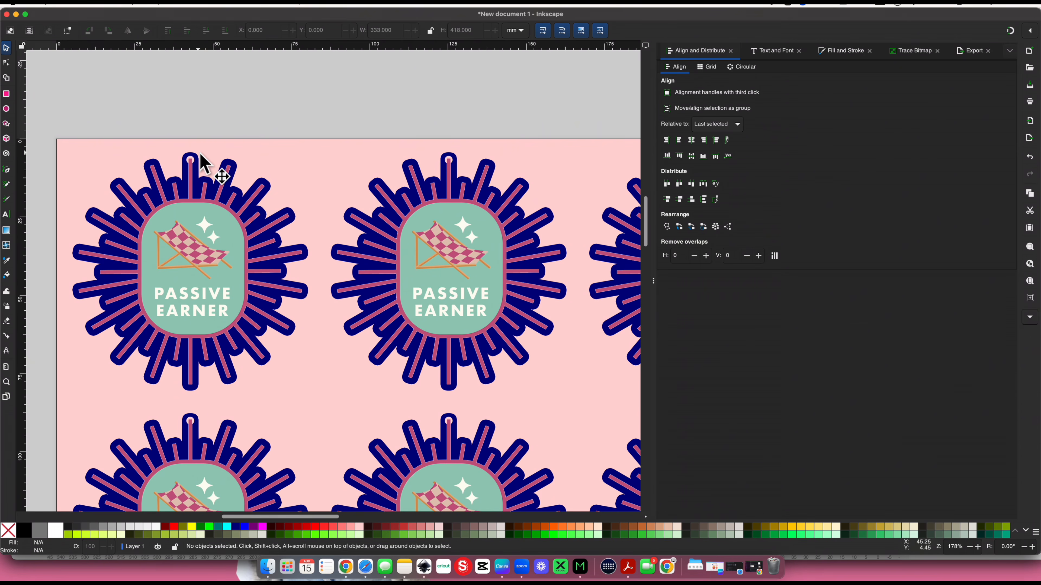
left_click(199, 155)
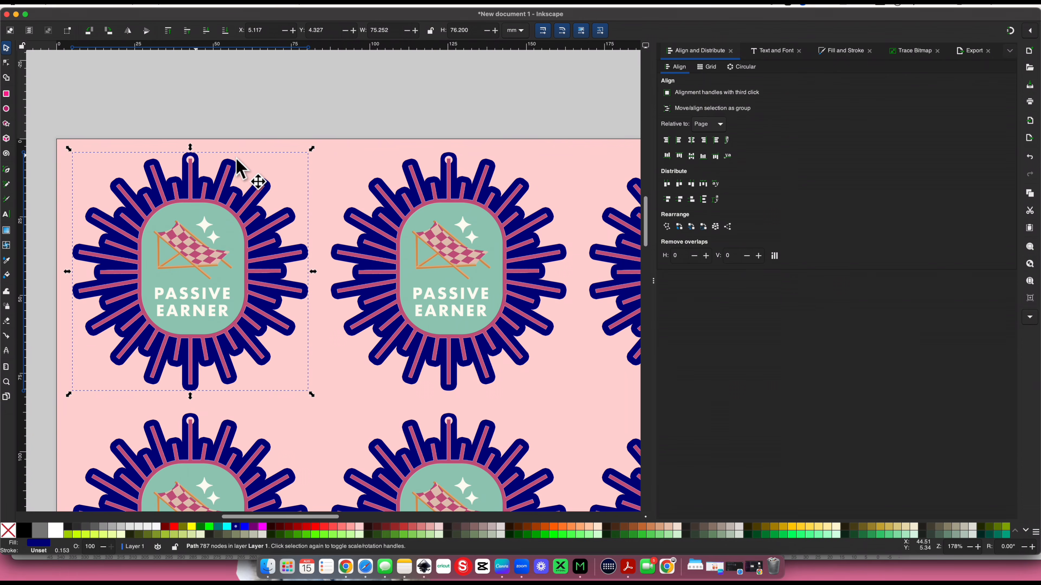
scroll(251, 160, "right", 5)
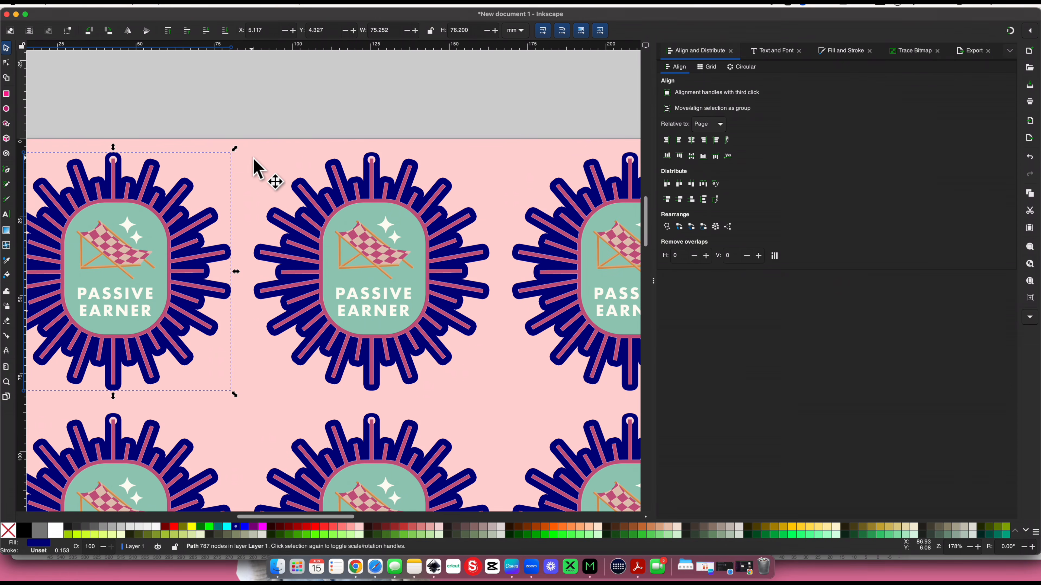
left_click(377, 158, "shift")
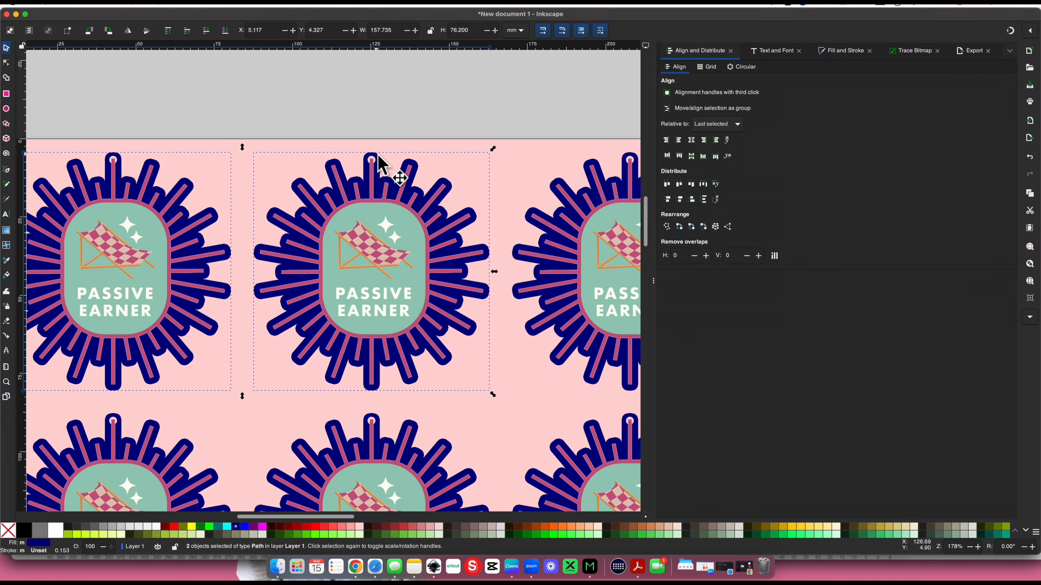
scroll(381, 164, "right", 15)
left_click(404, 155, "shift")
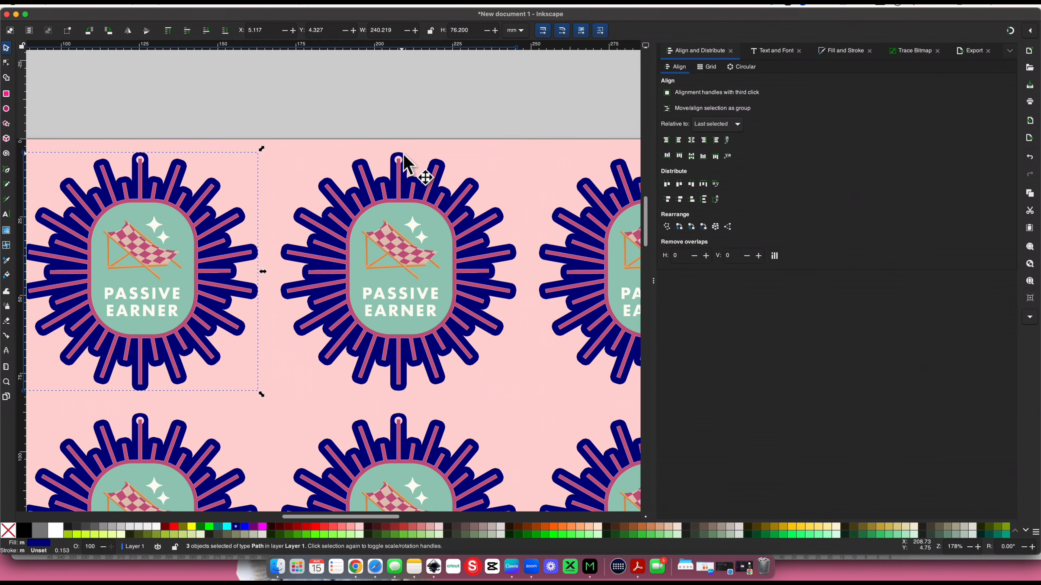
scroll(404, 161, "right", 15)
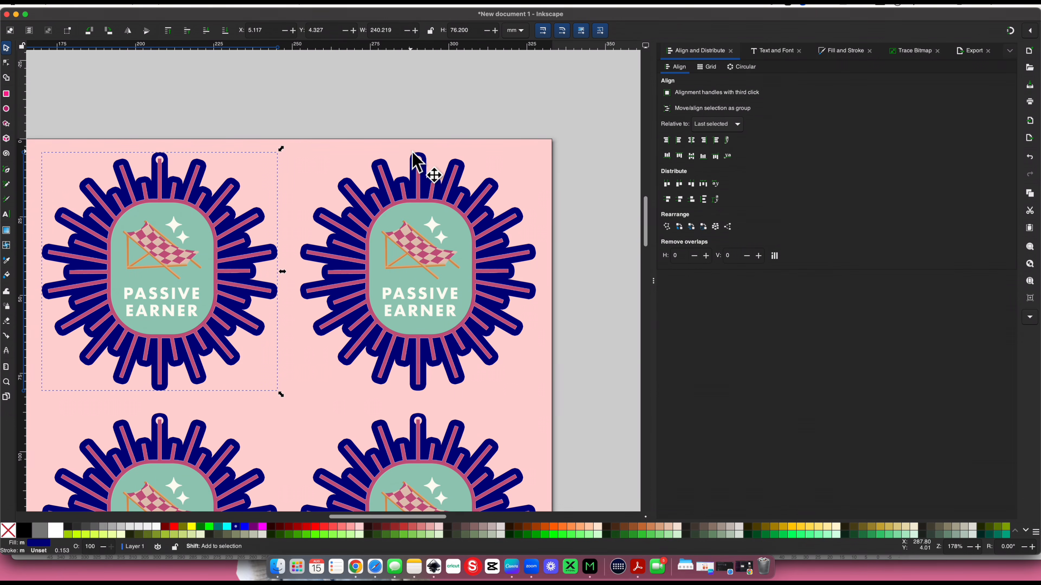
left_click(414, 158, "shift")
Add the navy backing paths of the second keychain row to the selection, leaving out the artwork image of its first keychain
scroll(415, 160, "down", 10)
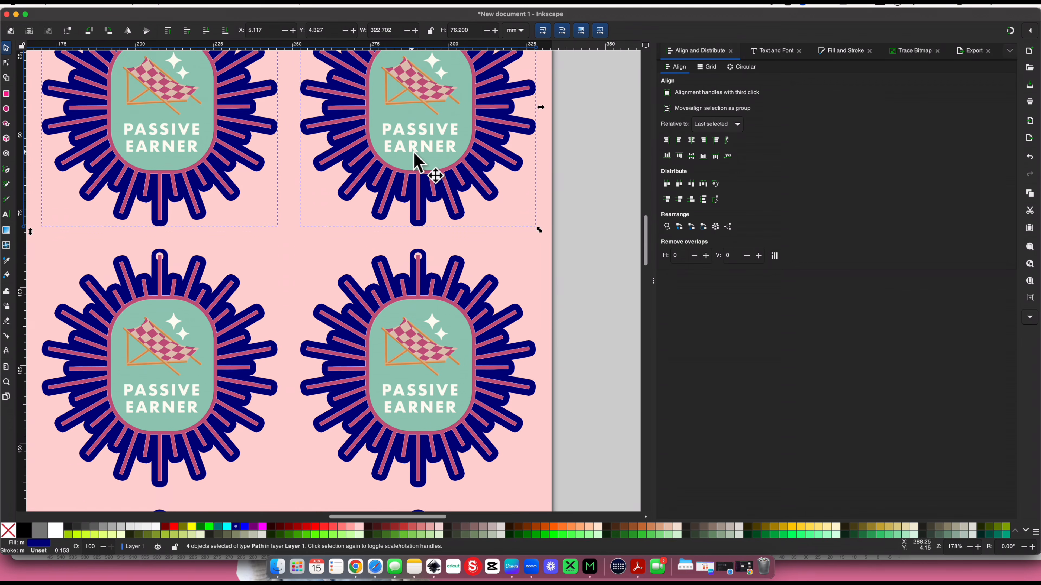
scroll(414, 158, "down", 3)
left_click(421, 205, "shift")
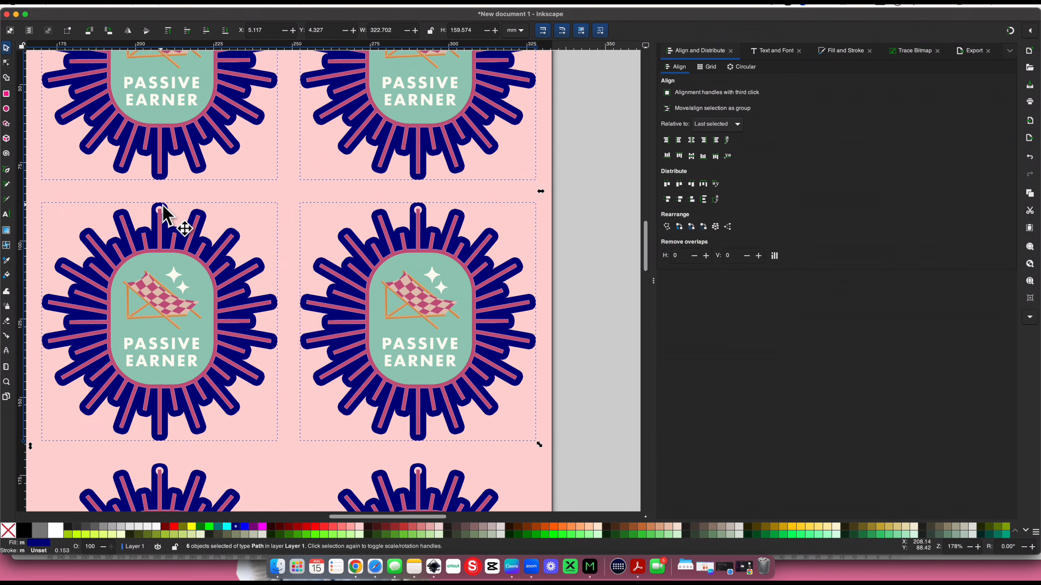
scroll(174, 221, "left", 6)
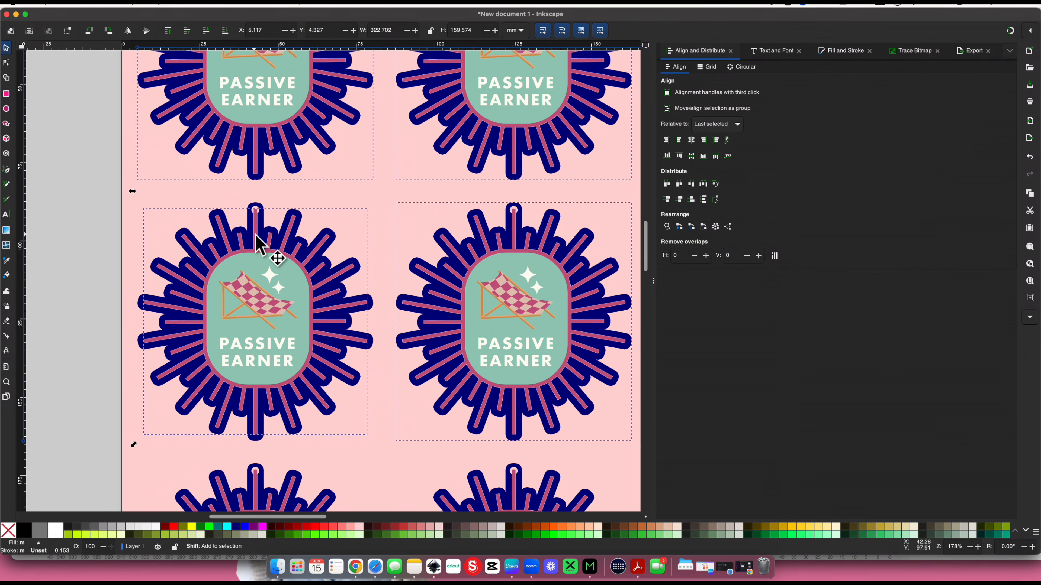
scroll(257, 246, "left", 1)
scroll(259, 241, "left", 1)
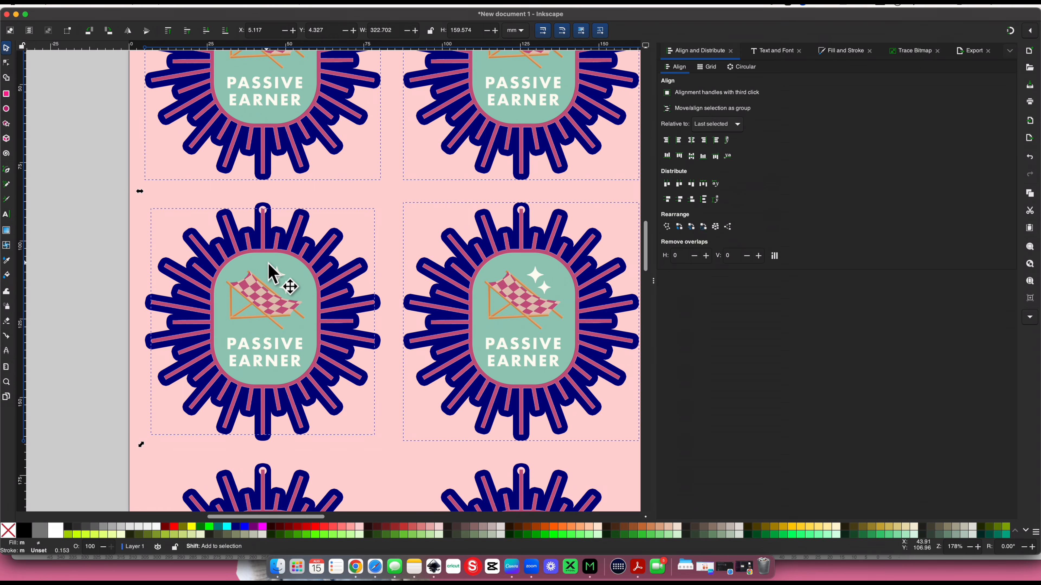
left_click(274, 294, "shift")
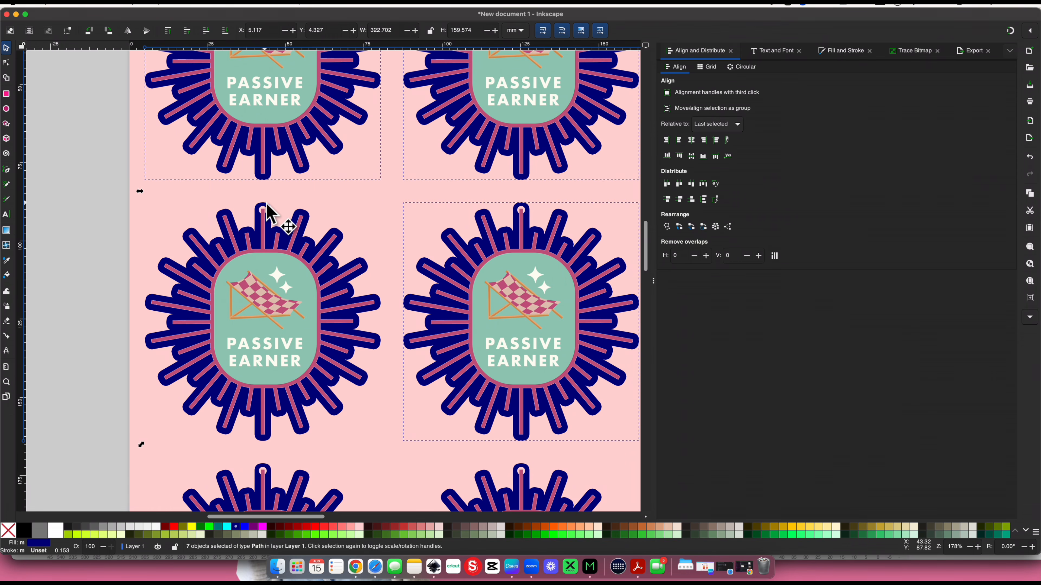
Add the navy backing paths of the remaining keychains down to the fifth row to the selection
scroll(272, 227, "down", 10)
scroll(269, 185, "right", 2)
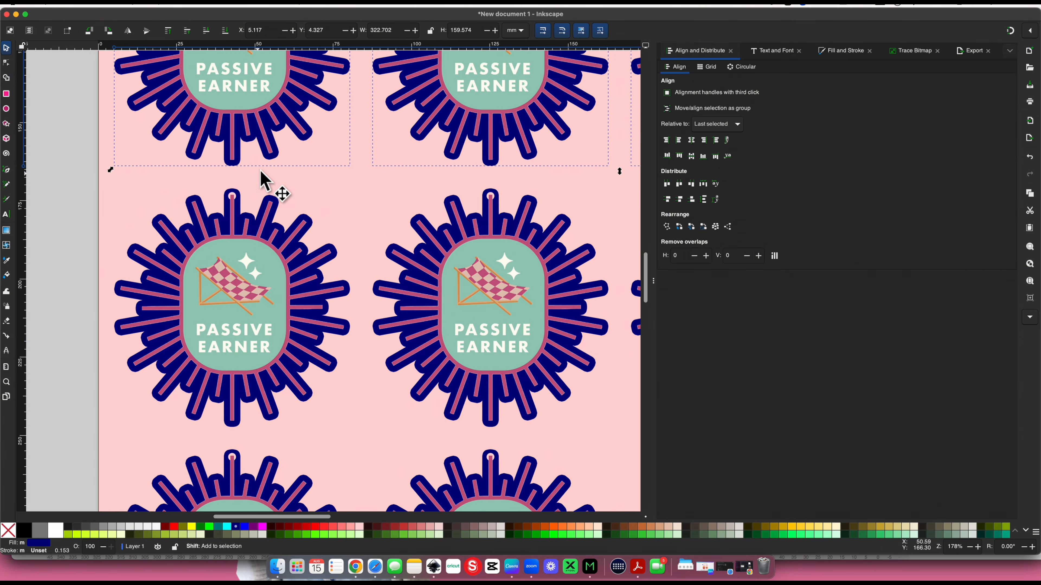
left_click(226, 191, "shift")
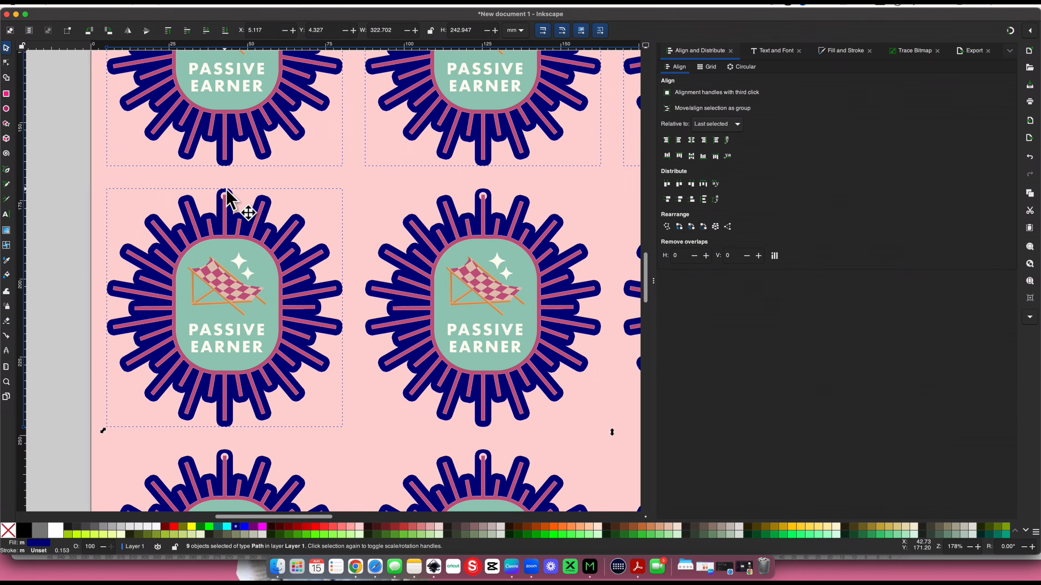
left_click(484, 193, "shift")
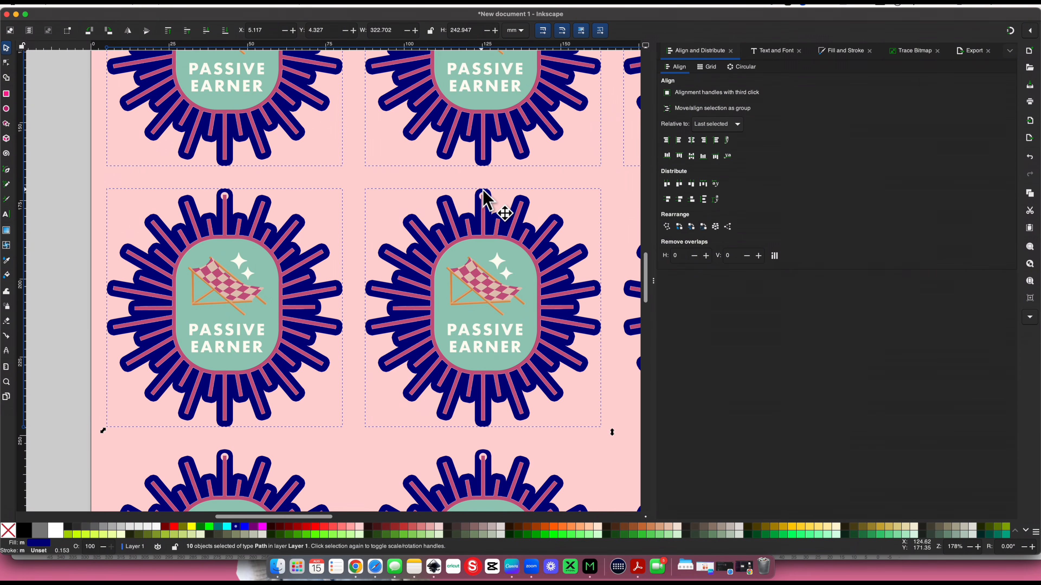
scroll(480, 197, "right", 10)
scroll(479, 197, "right", 10)
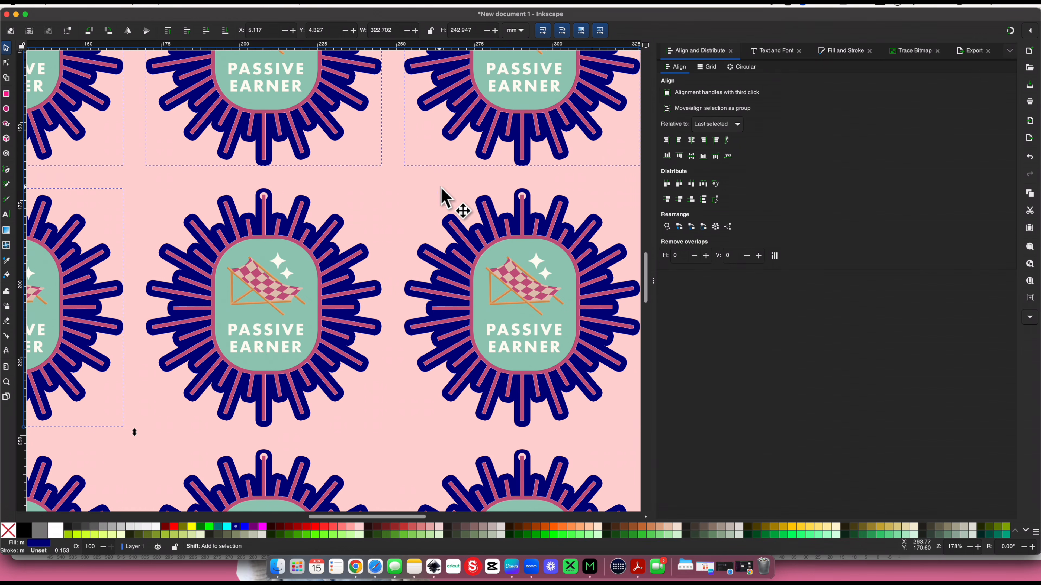
left_click(268, 197, "shift")
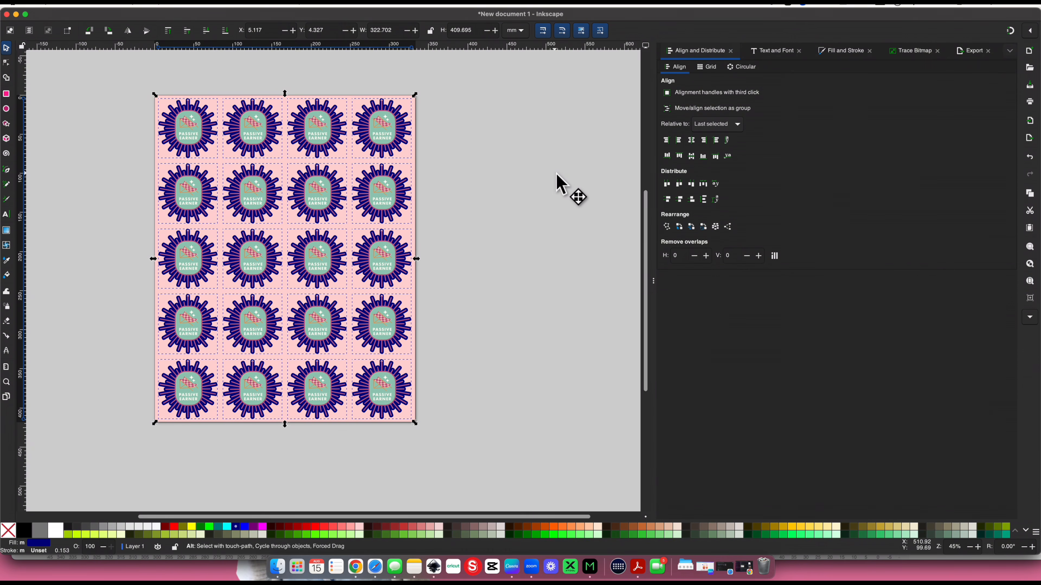
Combine the 20 selected navy backings into one path and duplicate it in place
key("ctrl+k")
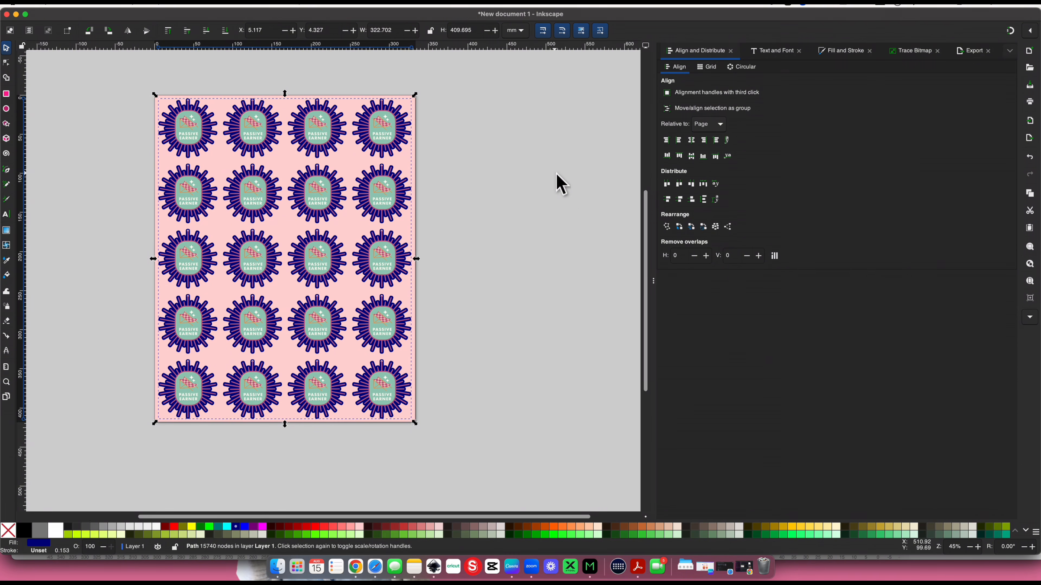
key("super+d")
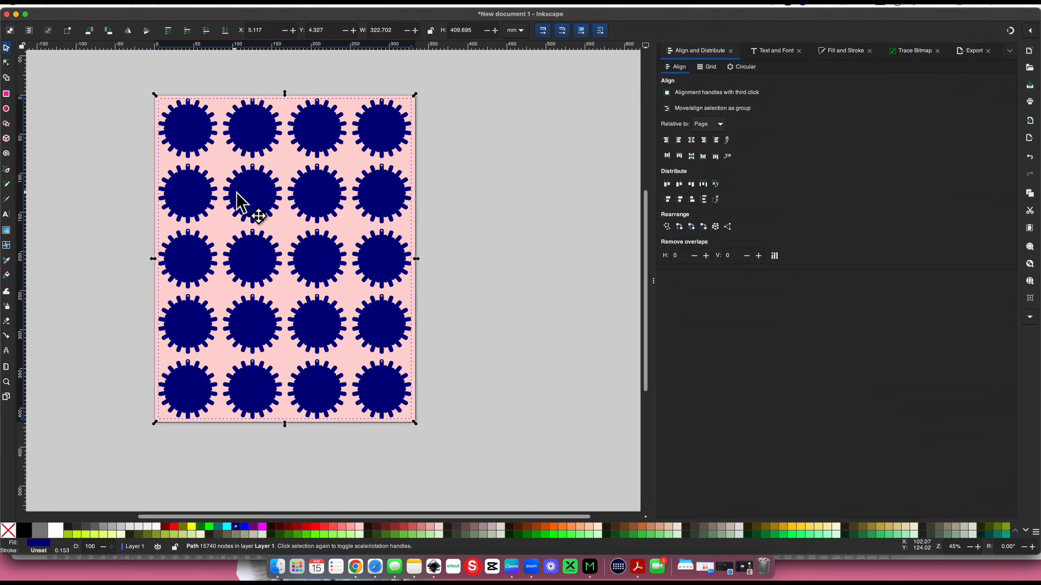
Move the duplicated navy path off the page to the right and subtract the original navy path from the pink background rectangle
left_click_drag(237, 193, 600, 196)
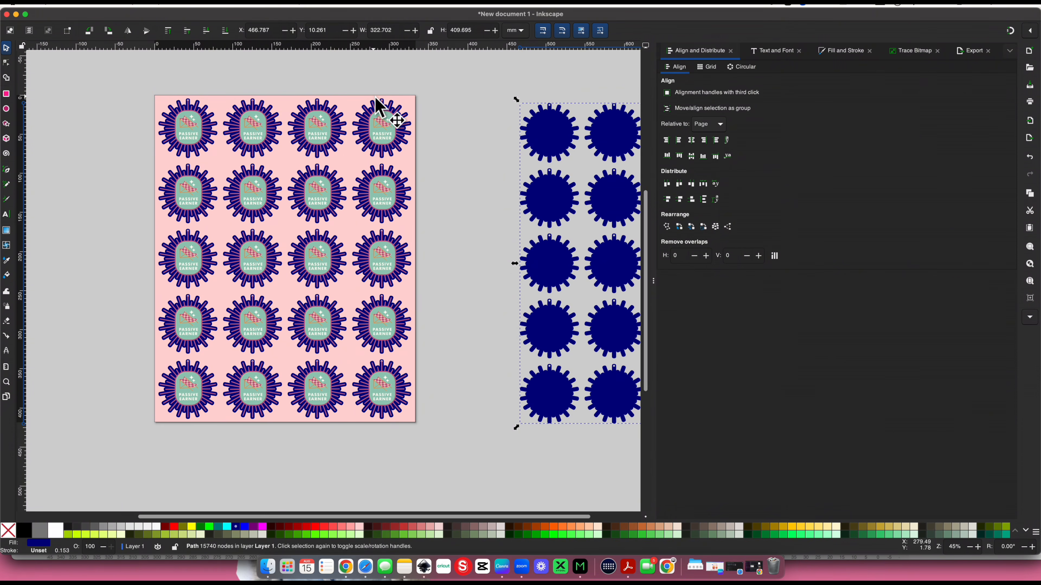
left_click(382, 101)
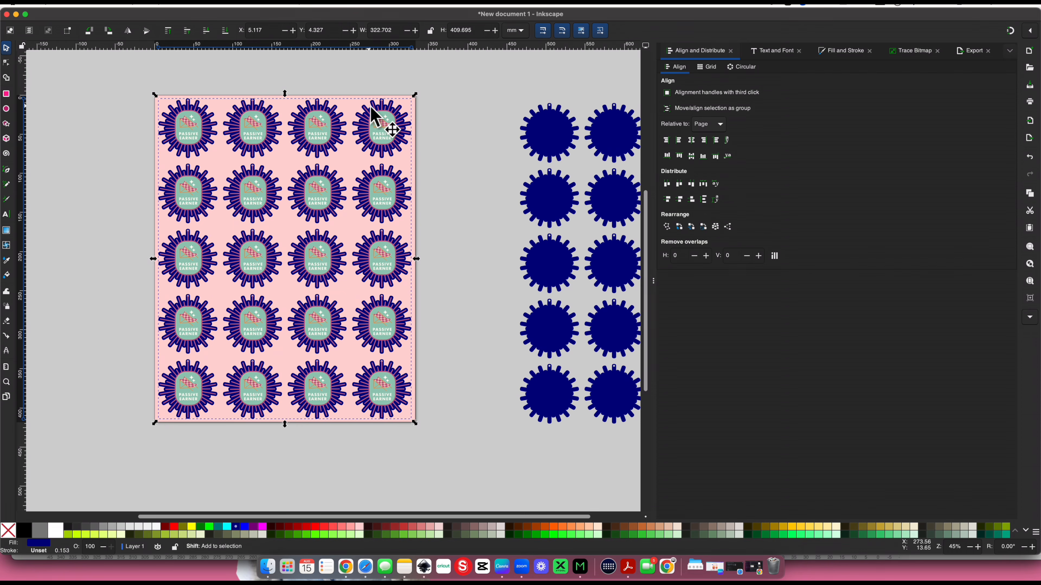
left_click(414, 108, "shift")
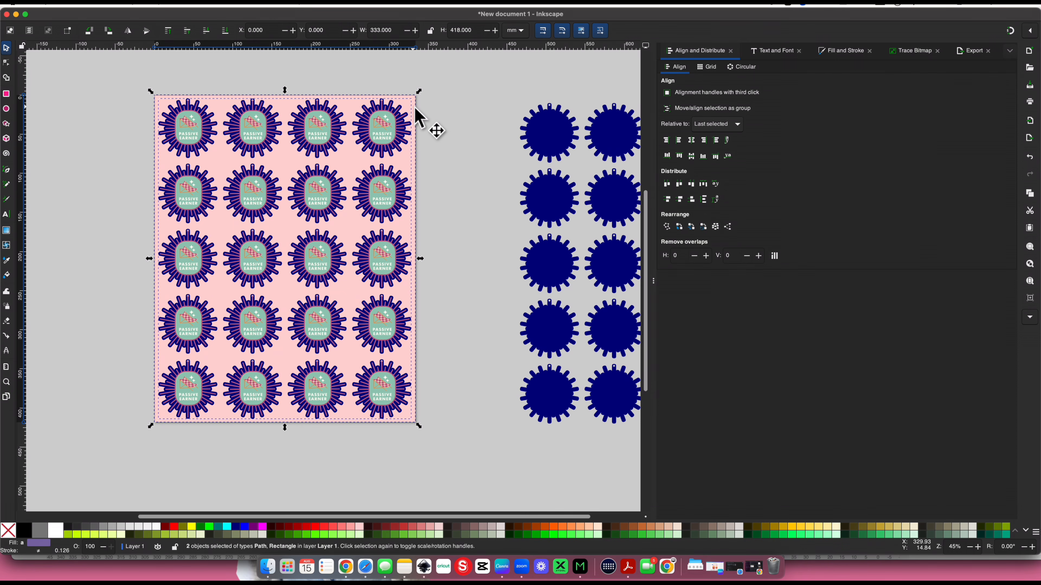
key("super+minus")
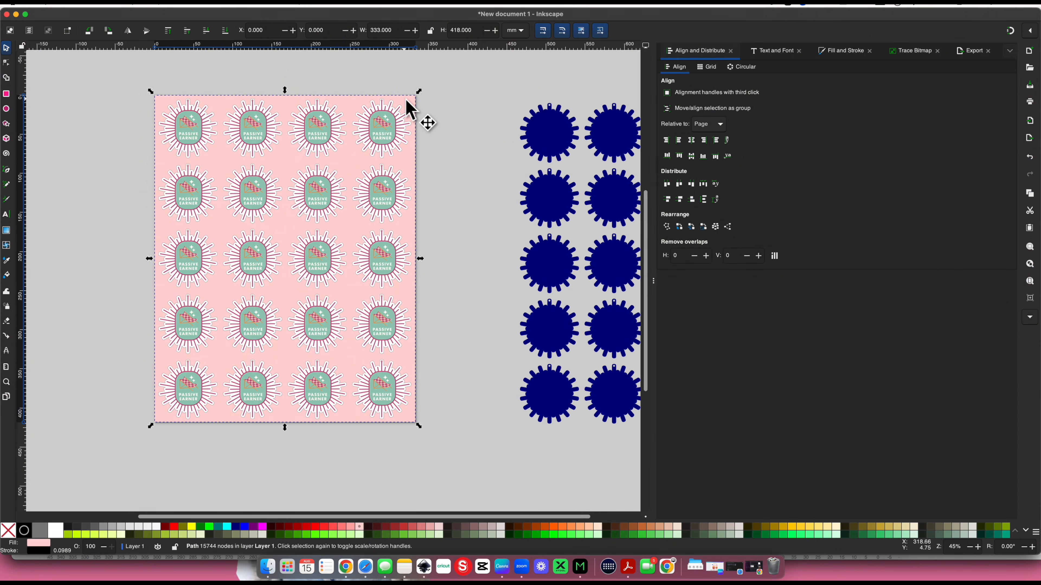
Move the cut-out pink sheet off the page to the left and bring the navy backing path closer to the page's right edge
left_click_drag(409, 100, 119, 103)
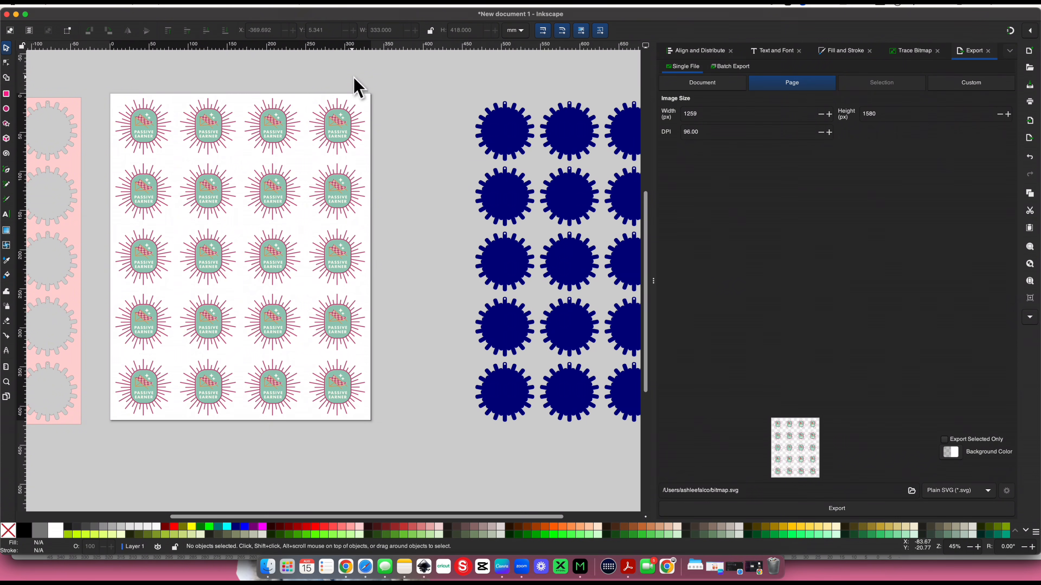
scroll(354, 78, "left", 3)
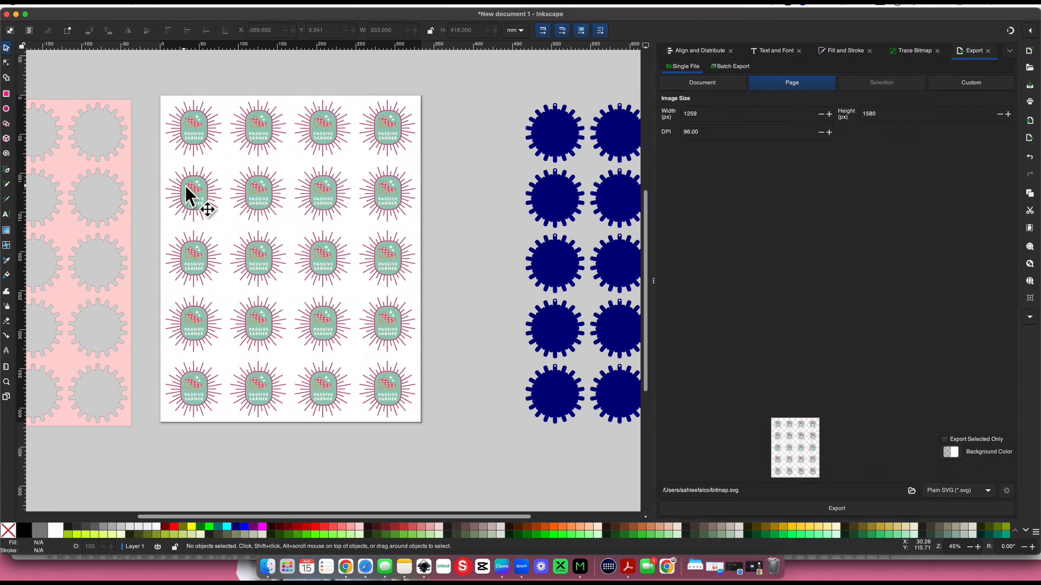
scroll(188, 201, "down", 1)
scroll(188, 201, "right", 1)
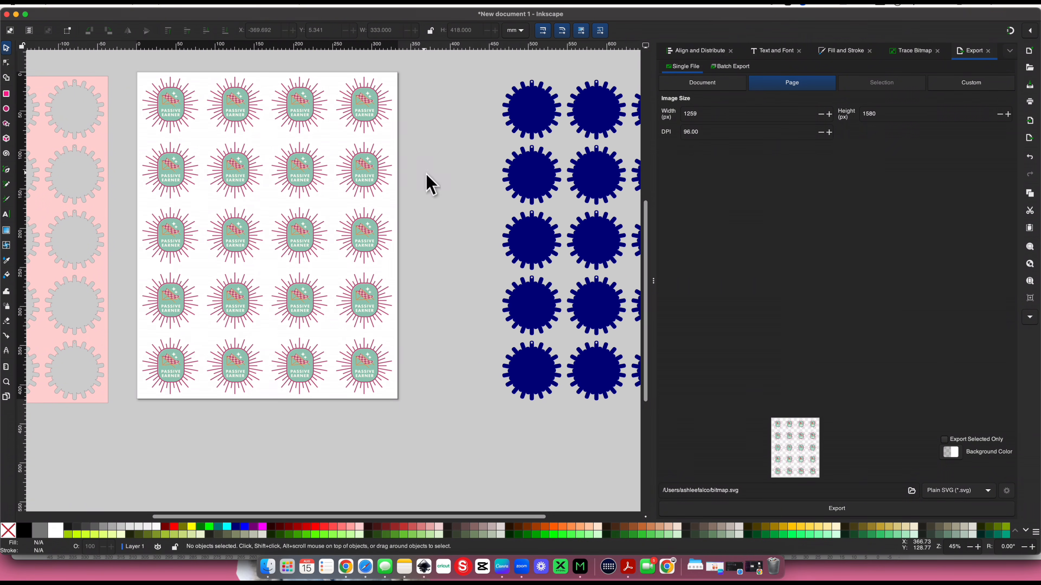
left_click_drag(526, 233, 441, 231)
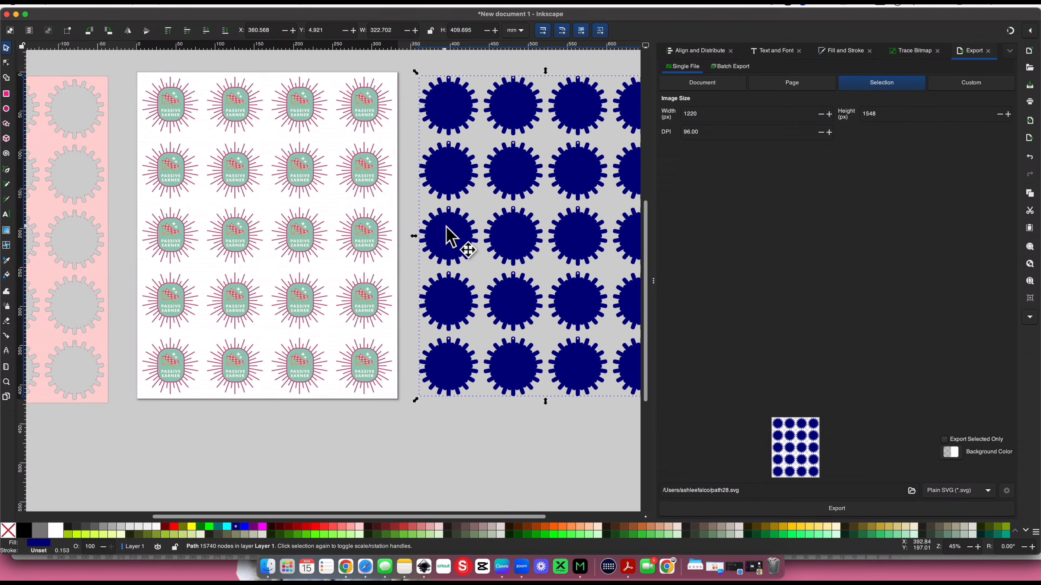
Remove the fill of the cut-out pink sheet and set its stroke width to 0.1 mm
scroll(446, 227, "left", 10)
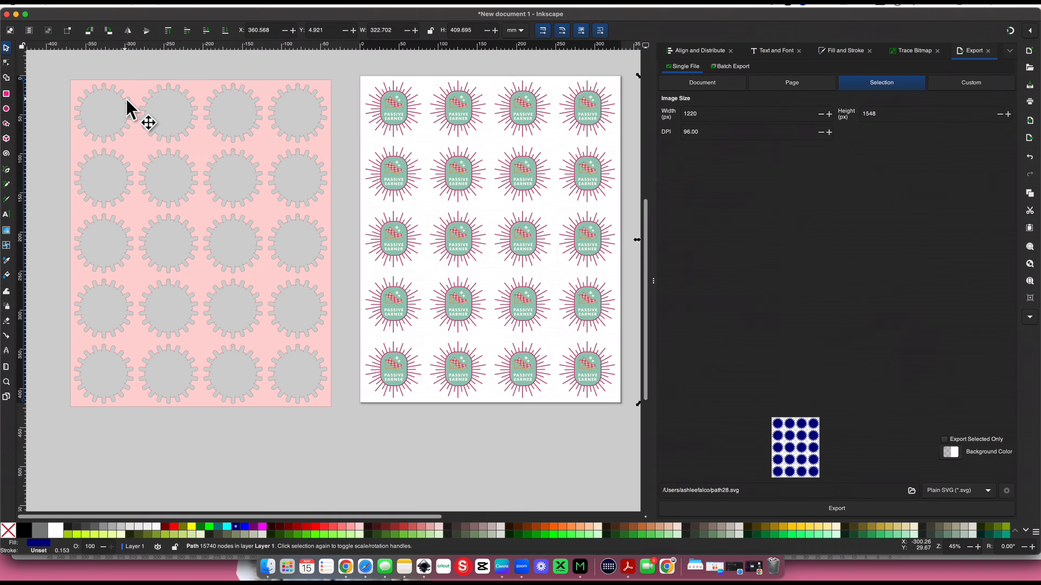
left_click(131, 158)
scroll(132, 158, "left", 2)
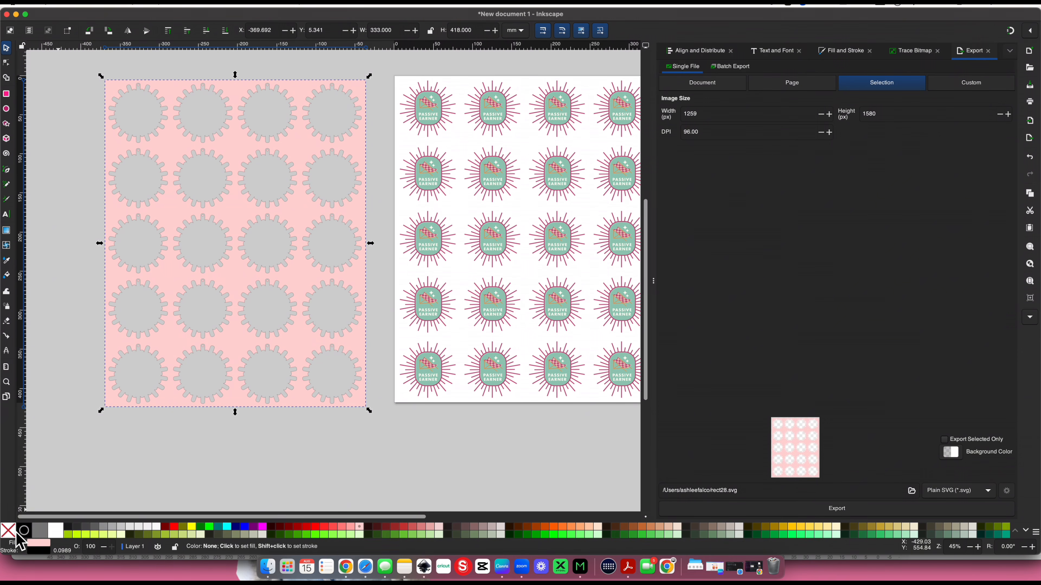
right_click(40, 544)
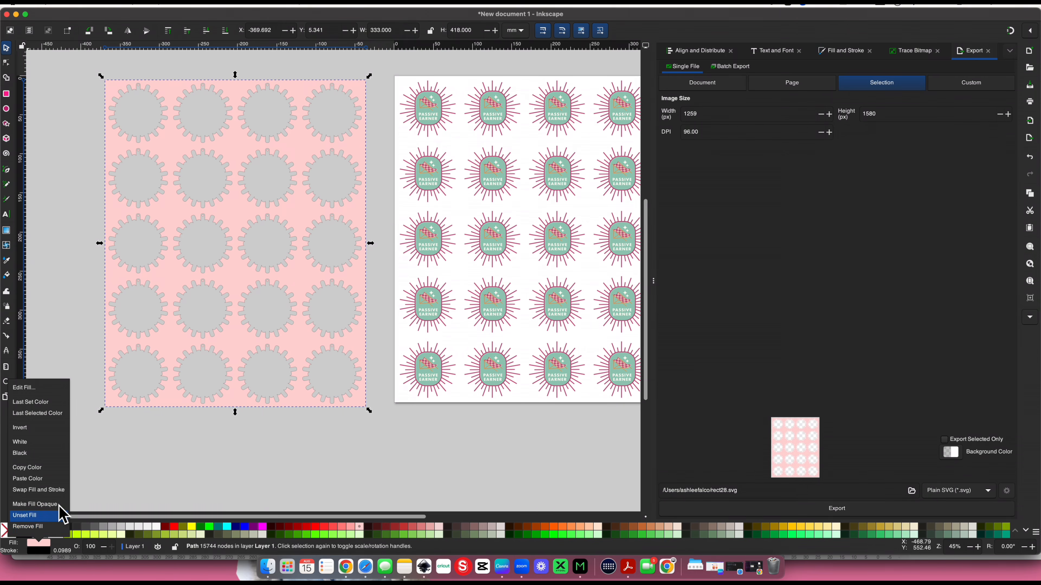
left_click(56, 529)
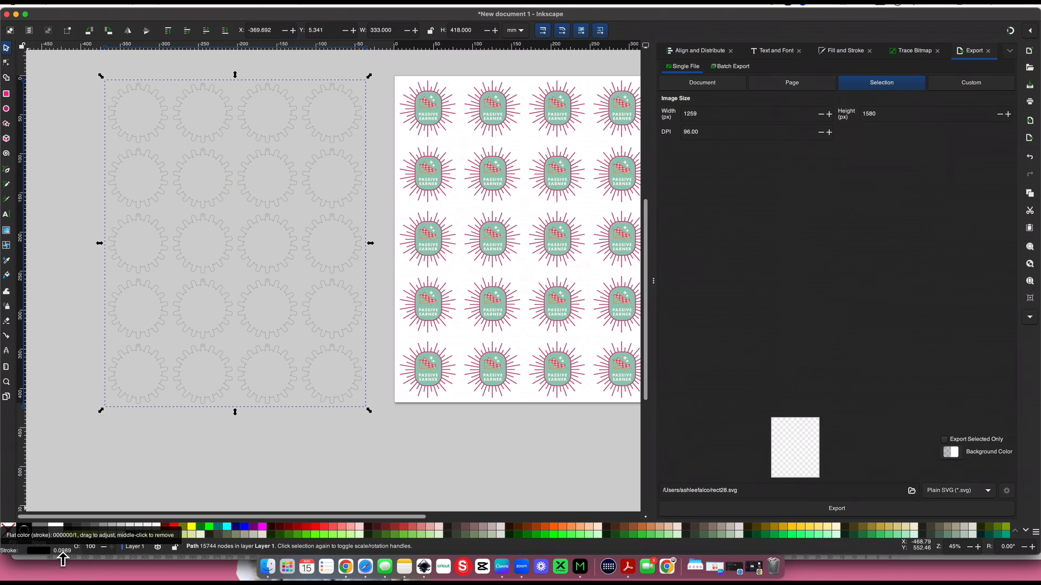
key("super+shift+a")
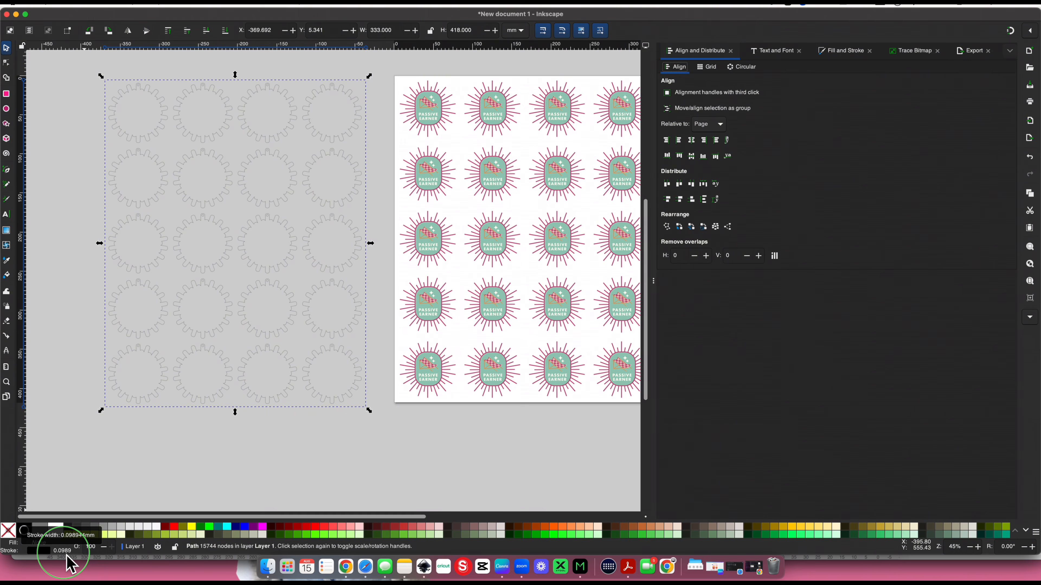
right_click(67, 558)
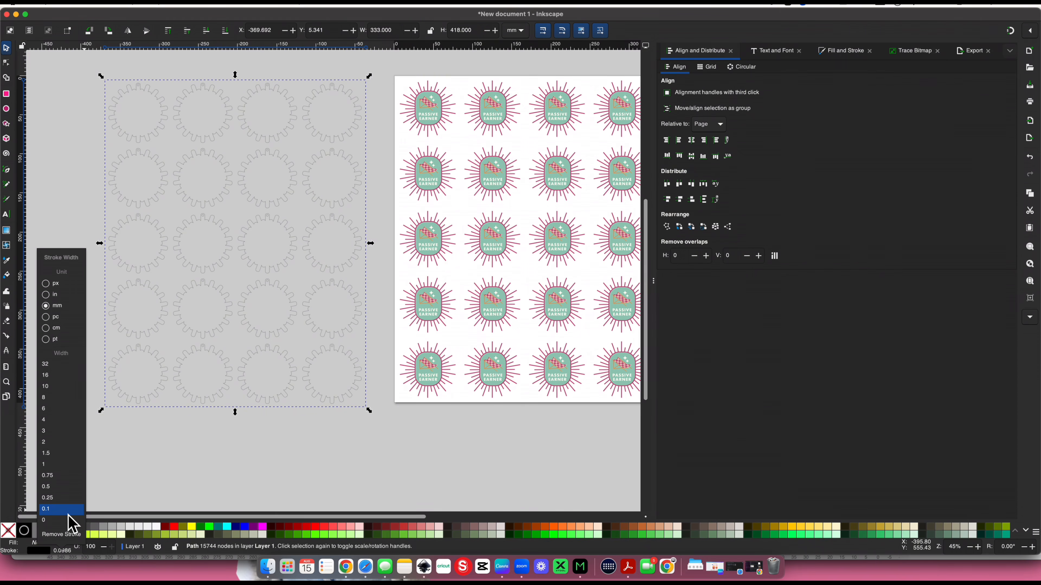
left_click(62, 509)
left_click(172, 365)
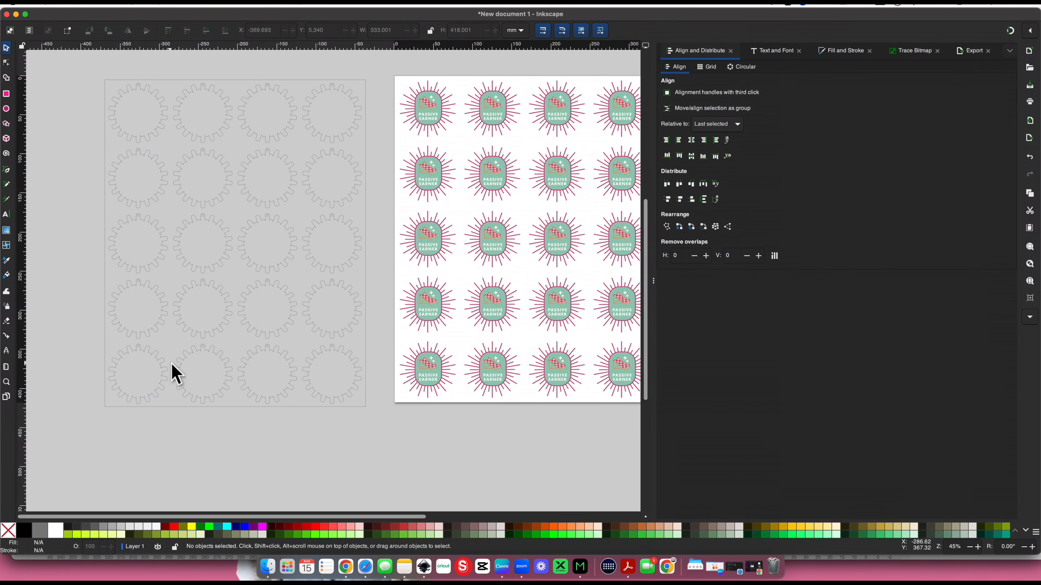
Remove the fill of the navy backing path beside the page and give it a black stroke
scroll(173, 369, "right", 10)
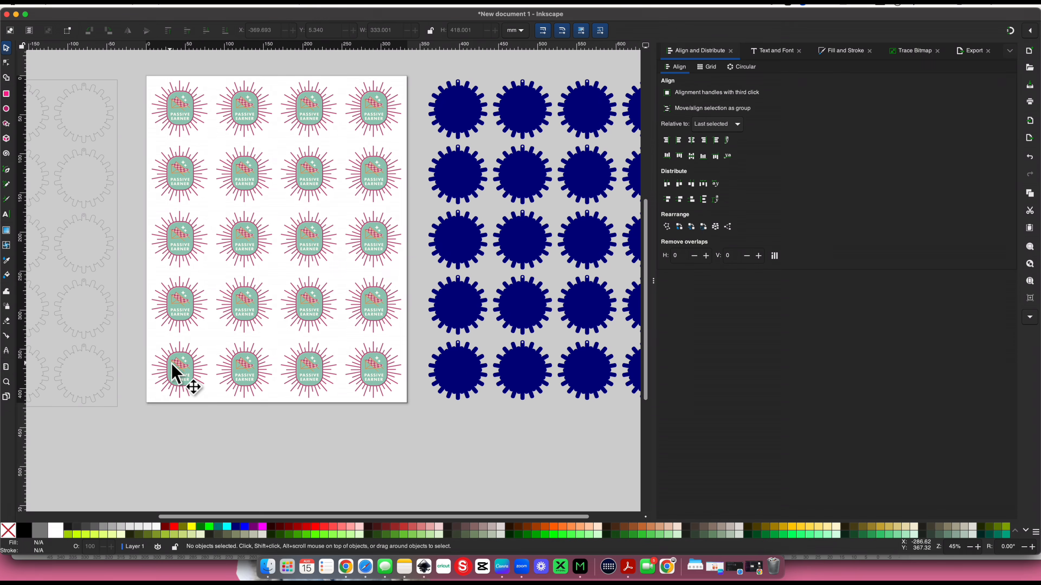
left_click(435, 375)
scroll(446, 377, "right", 5)
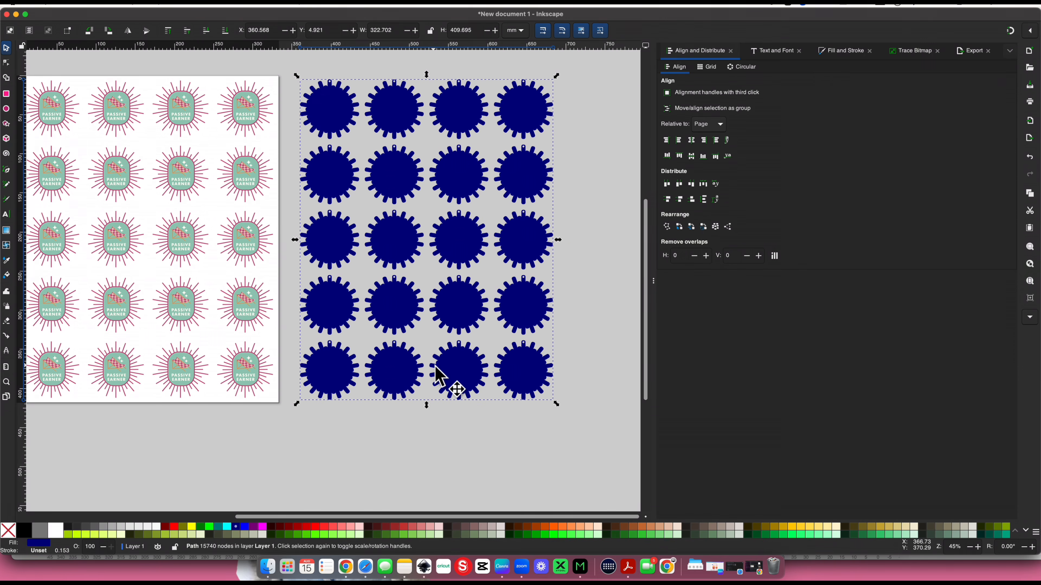
right_click(49, 555)
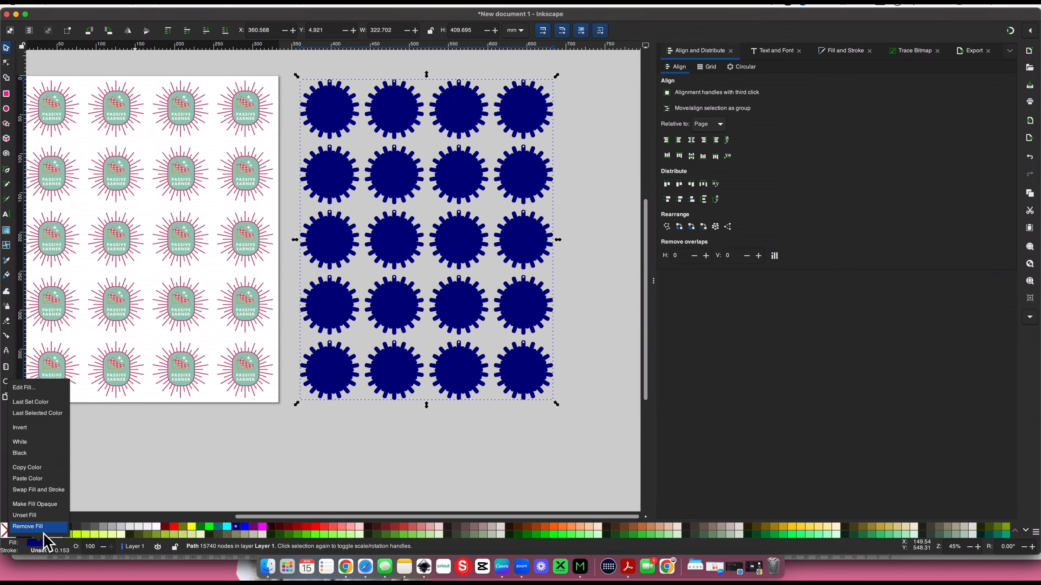
left_click(41, 529)
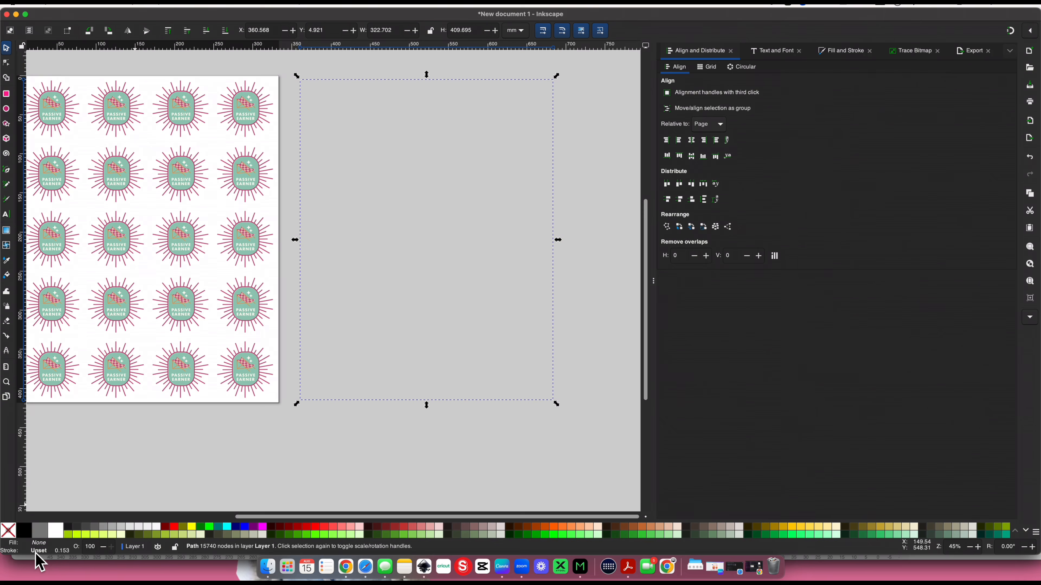
right_click(46, 557)
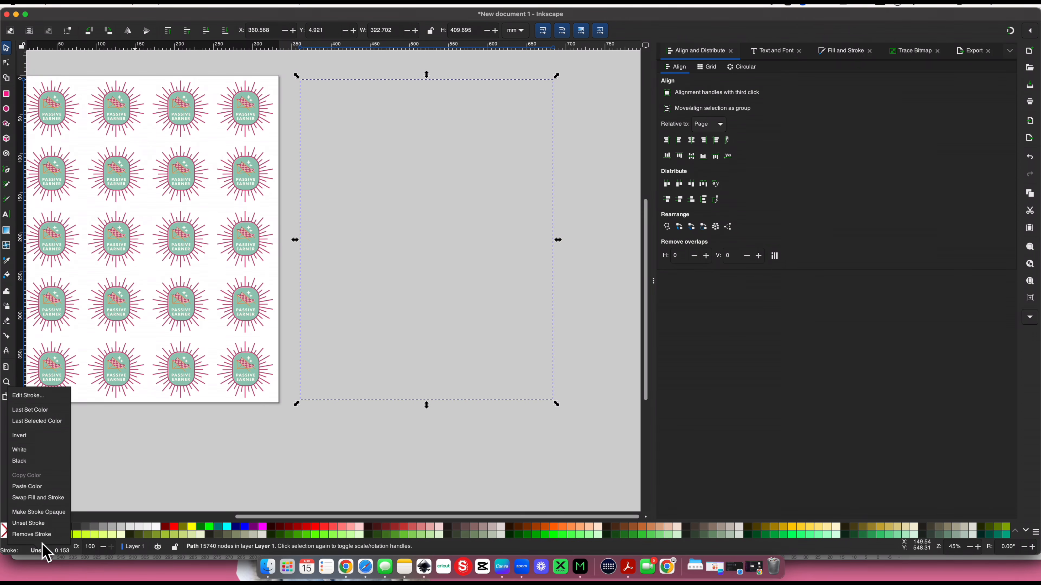
left_click(57, 462)
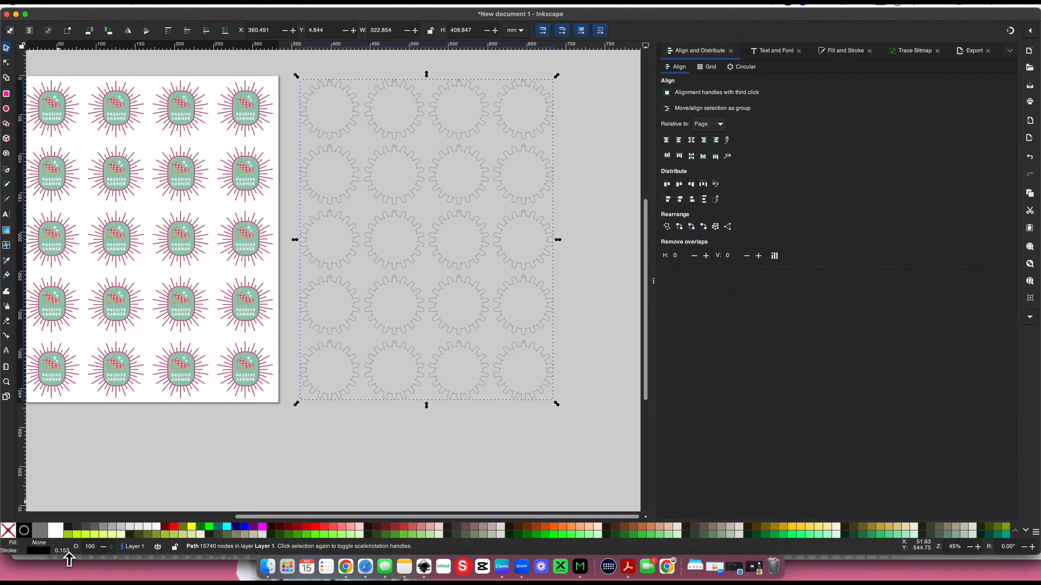
Set the stroke width of the backing outlines to 0.1 mm and deselect them
right_click(66, 554)
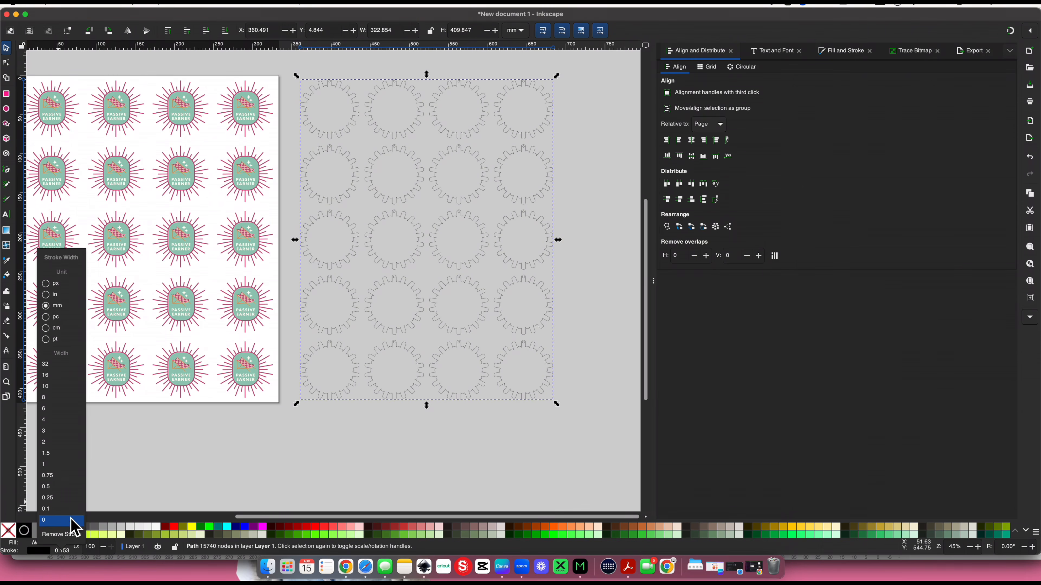
left_click(72, 519)
left_click(162, 448)
Select the framed sheet outline left of the page and set its single-file export format to Plain SVG
scroll(162, 448, "left", 10)
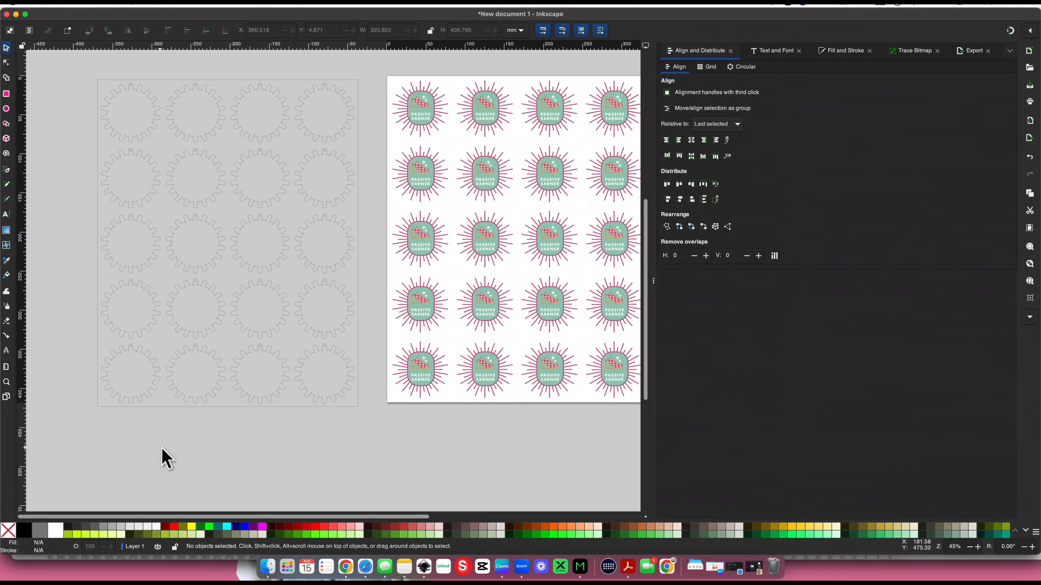
left_click(195, 357)
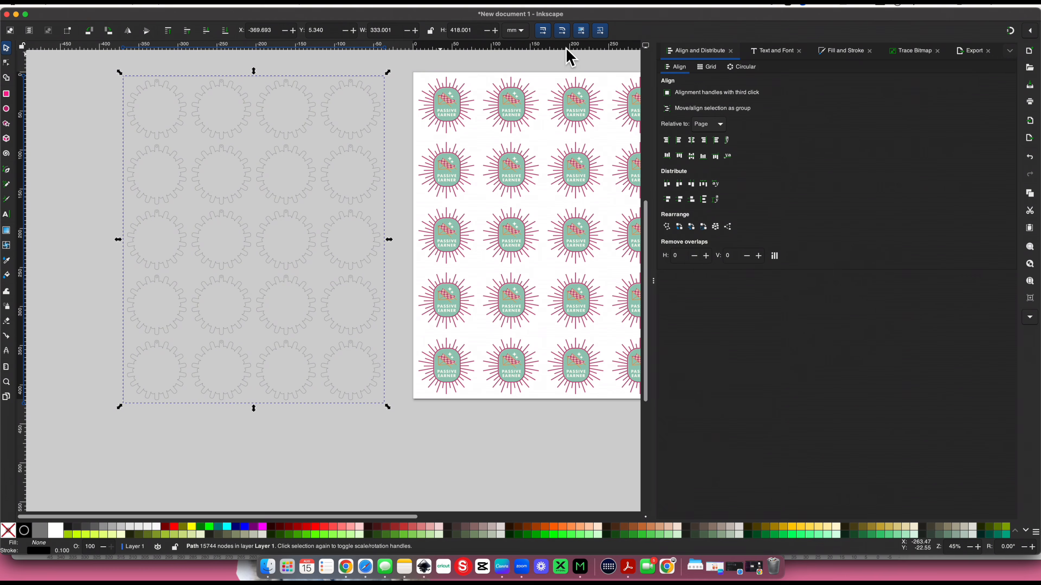
left_click(975, 51)
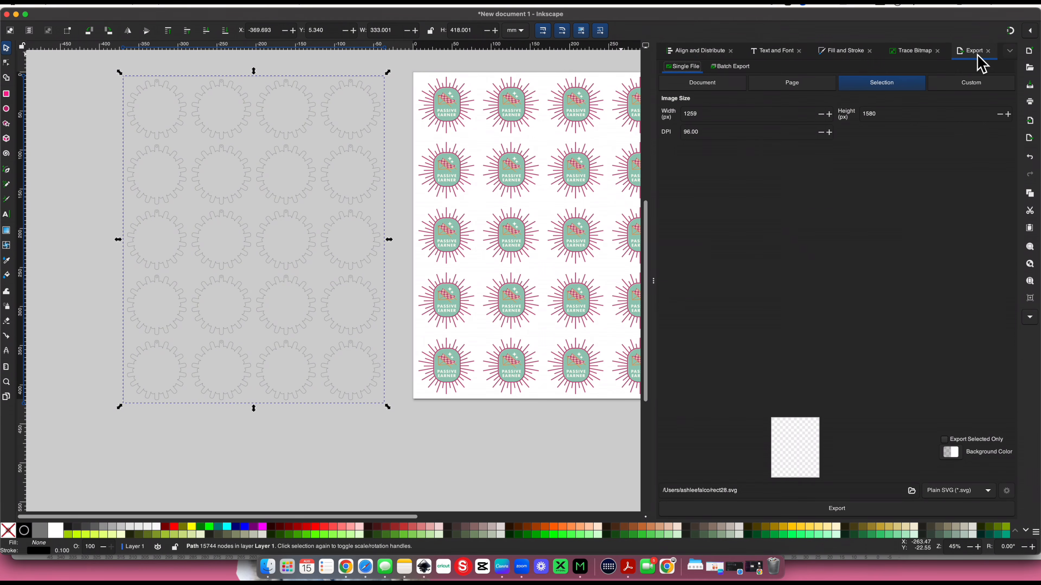
left_click(71, 5)
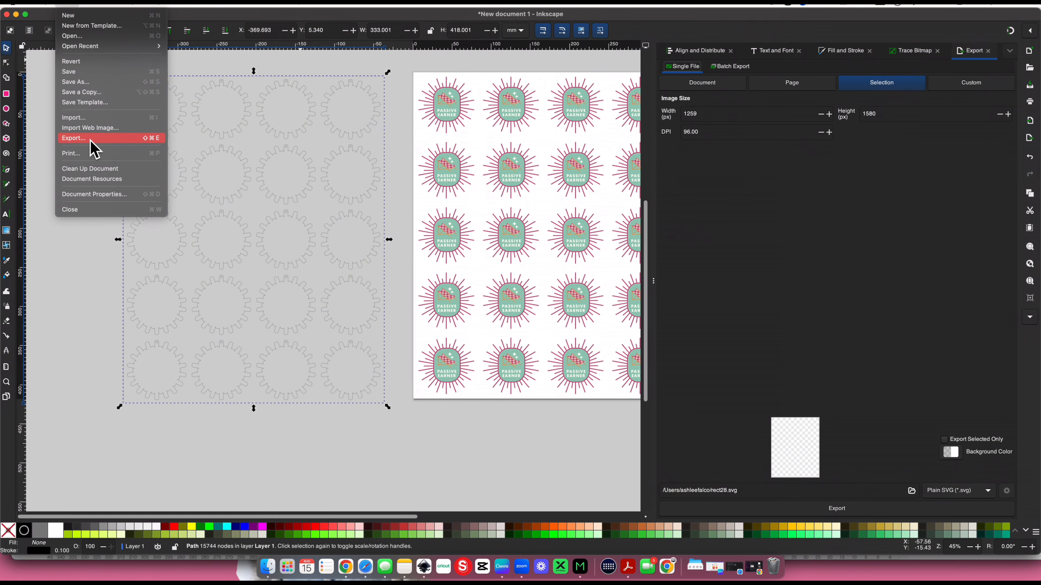
left_click(240, 297)
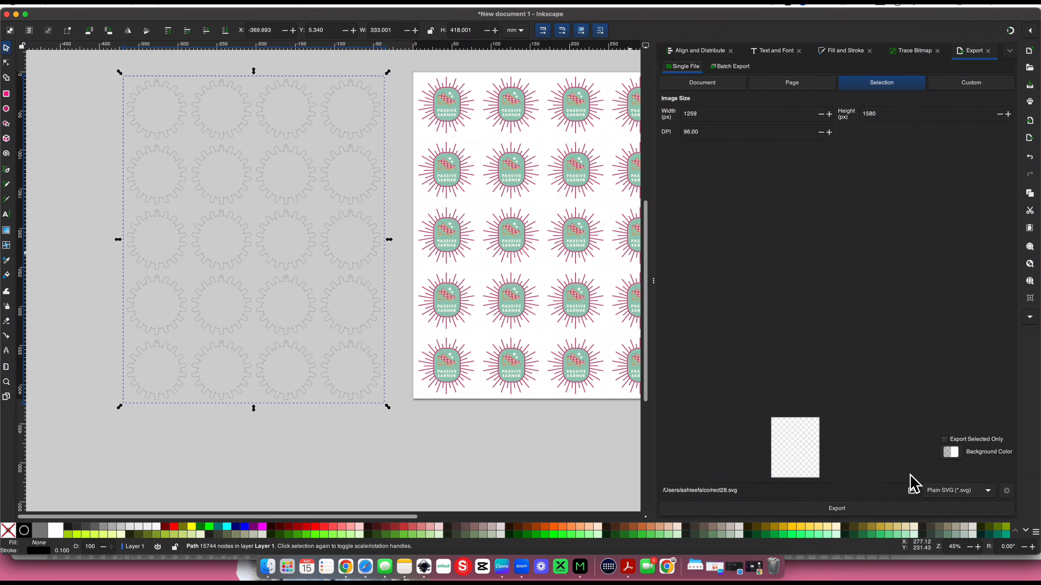
left_click(970, 494)
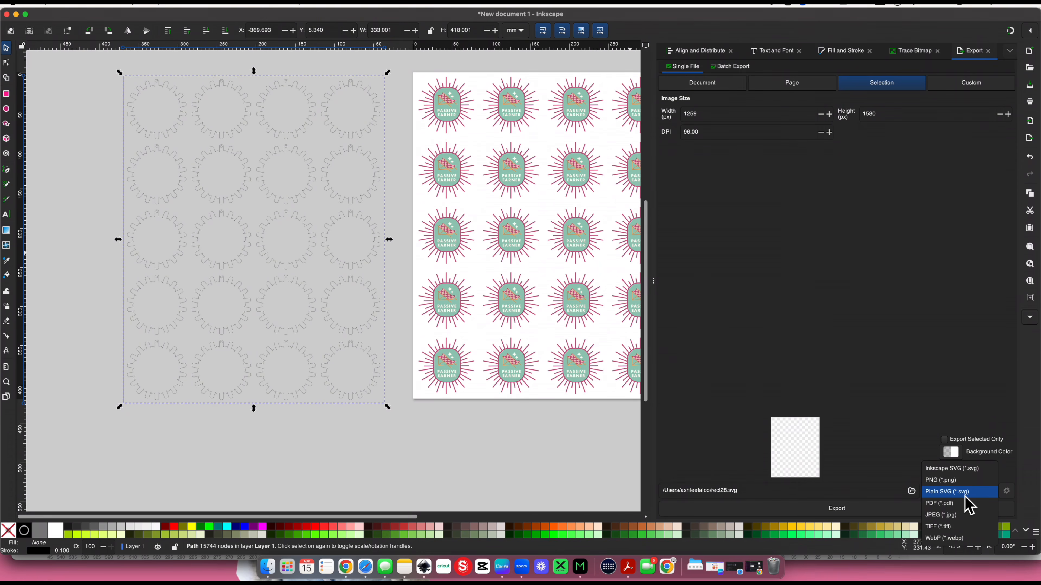
left_click(964, 495)
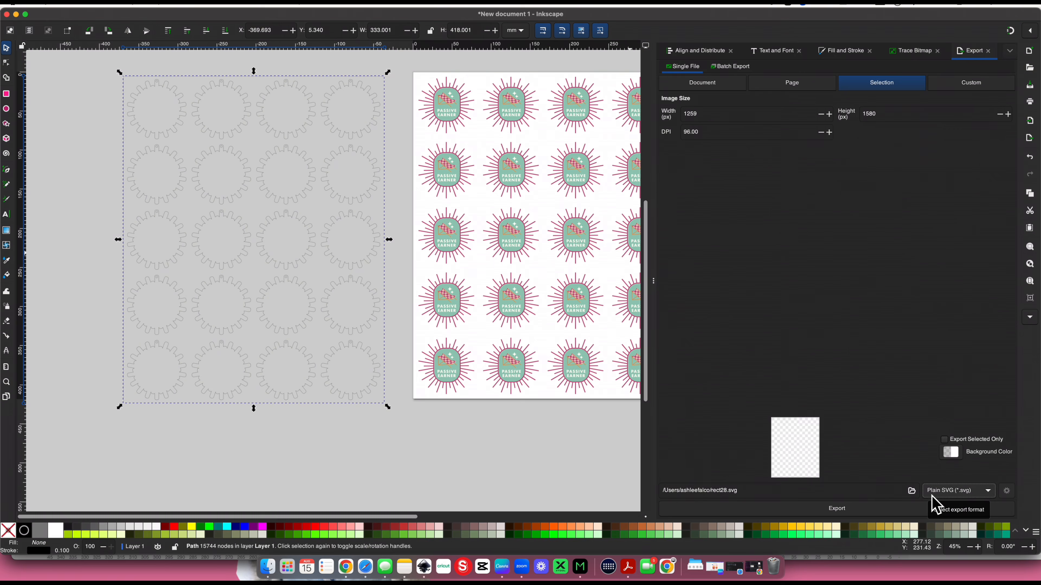
Export the selected sheet outline to the Downloads folder as "pes keychain cut file.svg"
left_click(913, 492)
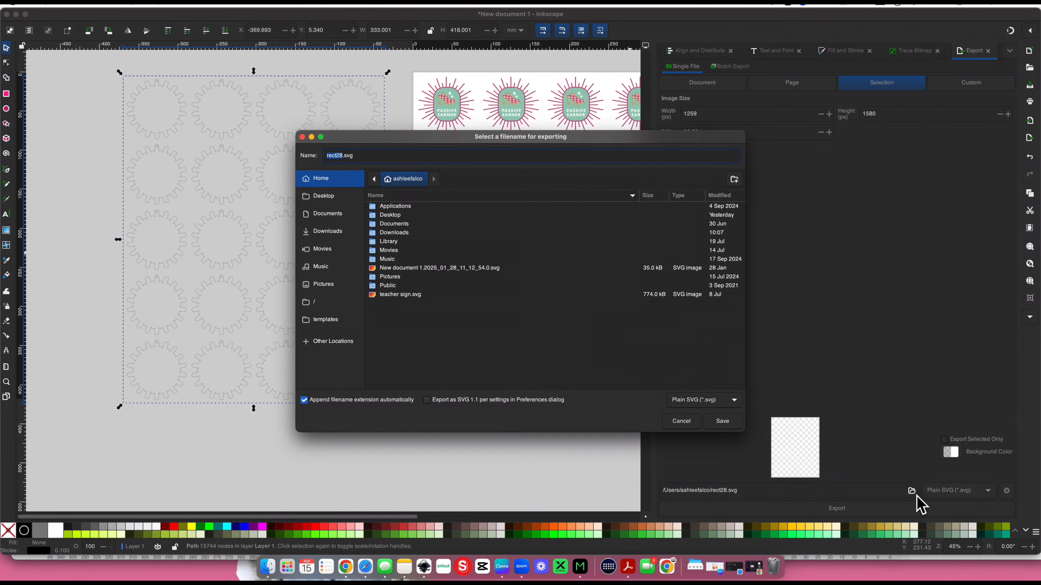
type("pes keychain")
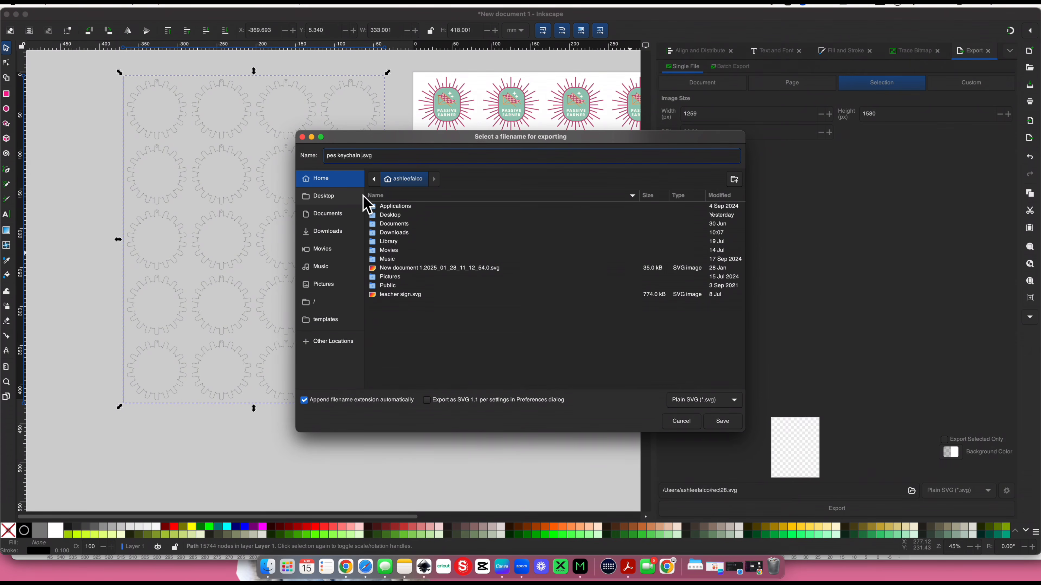
type(" cut file")
left_click(385, 236)
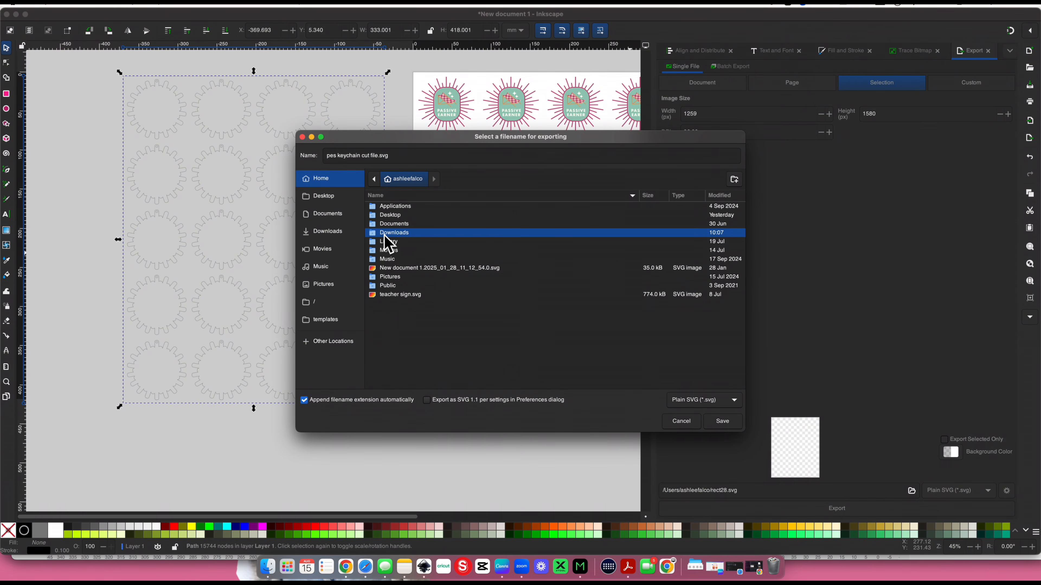
double_click(385, 232)
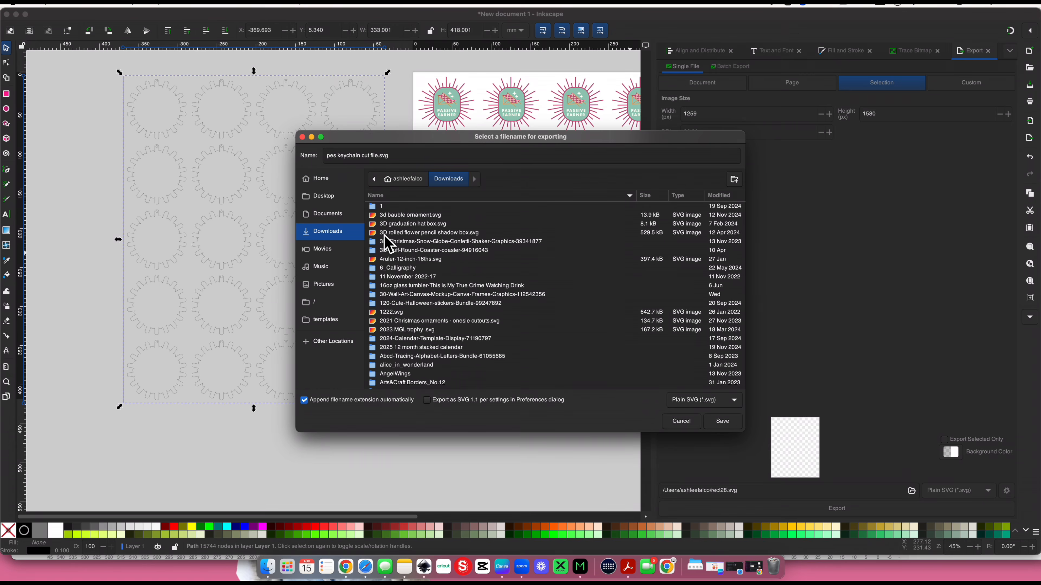
left_click(733, 424)
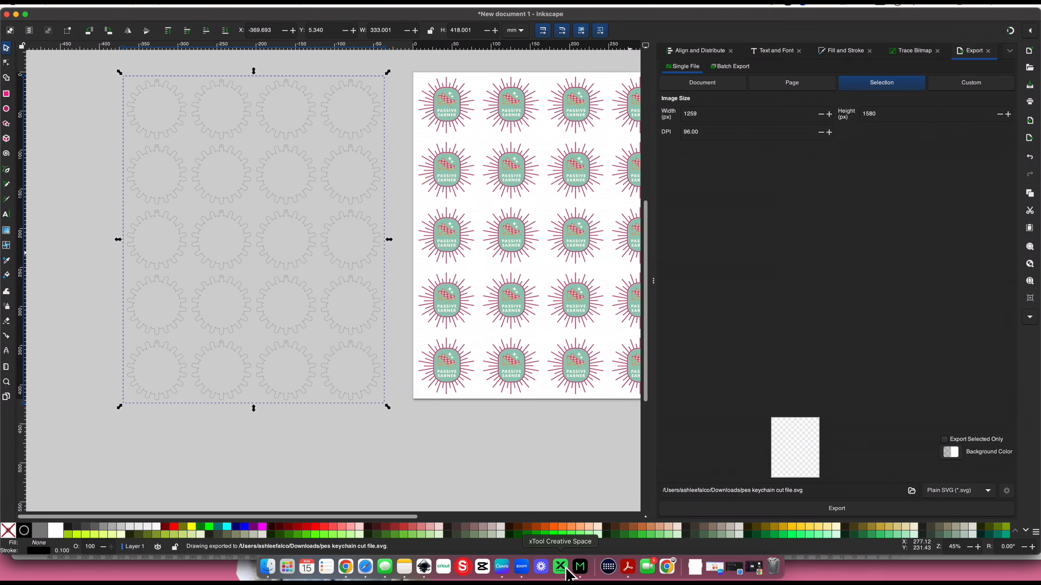
Switch to xTool Creative Space
left_click(566, 570)
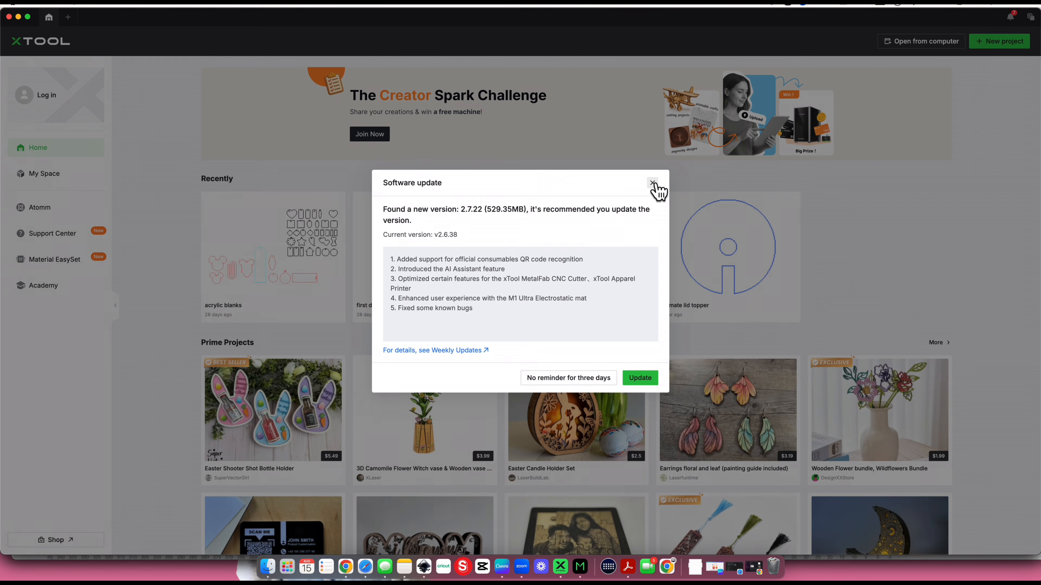
Dismiss the software update notice, create a new project and import "pes keychain cut file.svg" from Downloads at its original size
left_click(652, 182)
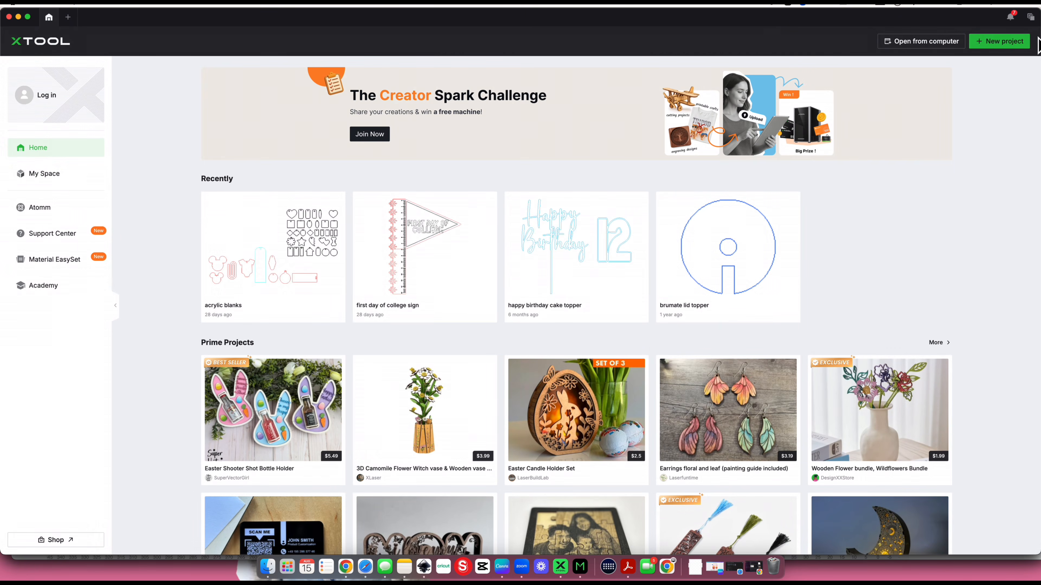
left_click(1015, 44)
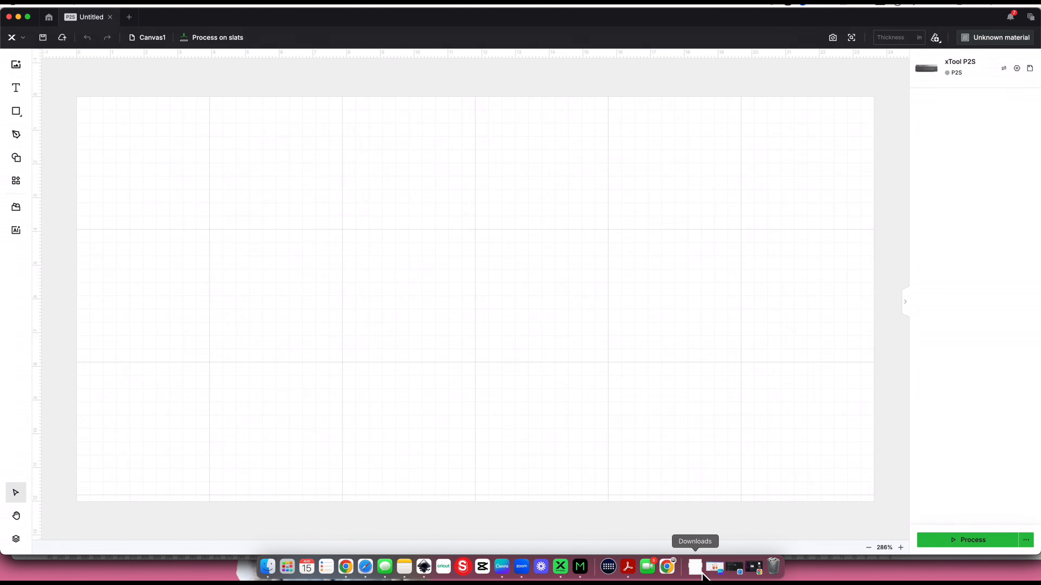
left_click(701, 573)
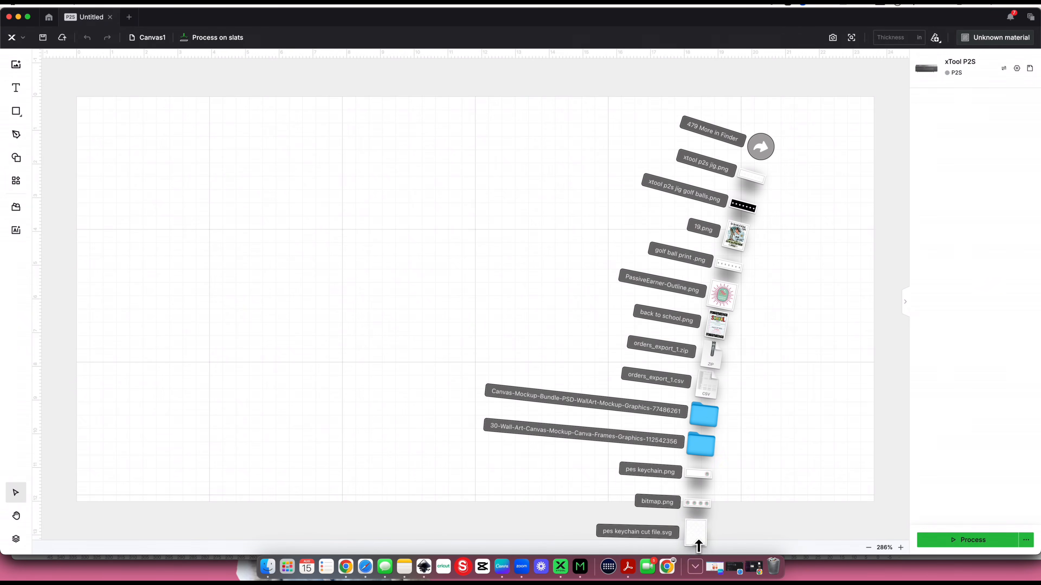
left_click_drag(697, 529, 451, 309)
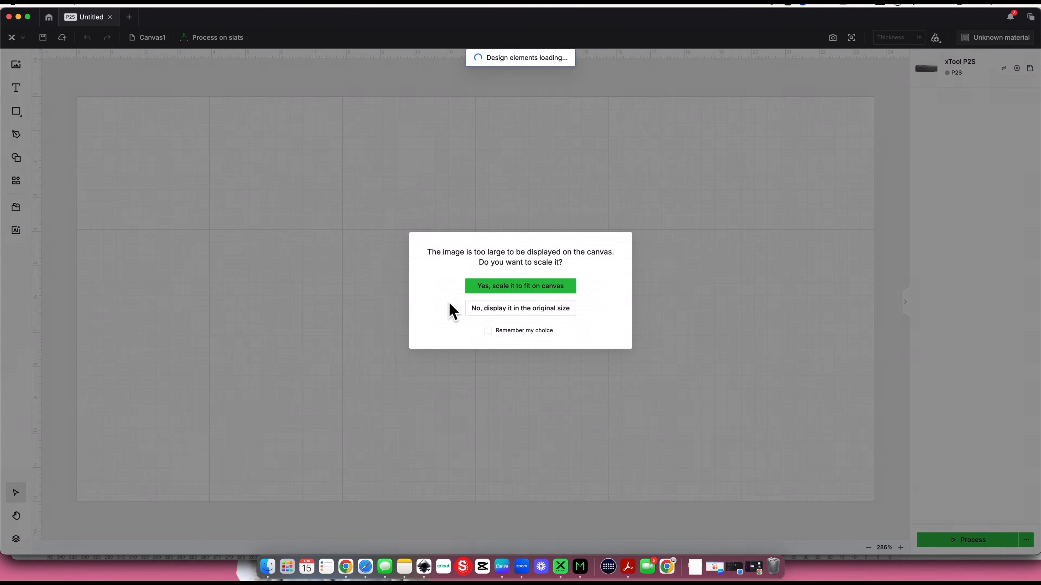
left_click(486, 309)
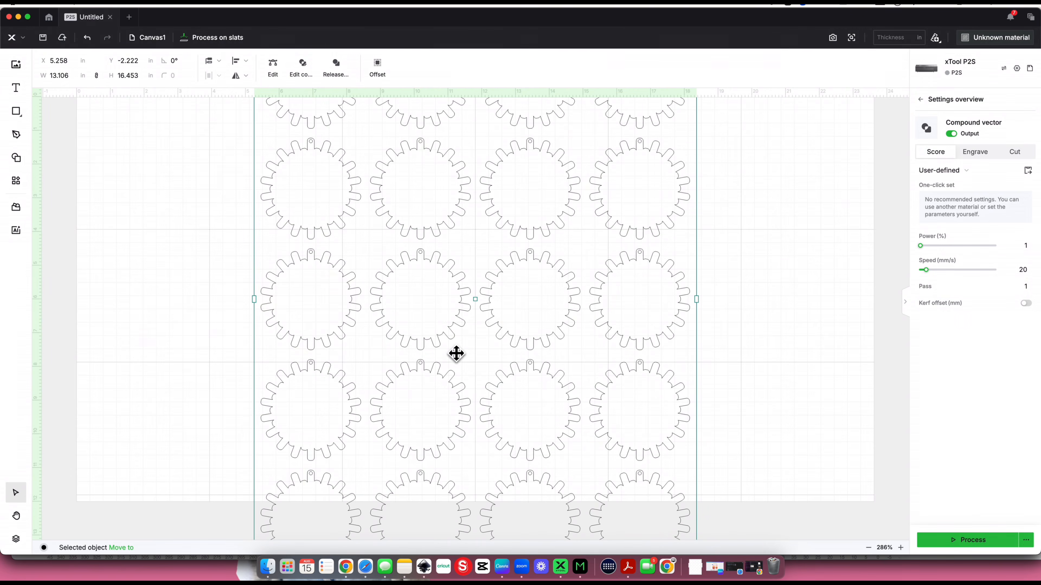
Rotate the imported keychain cut layout 90 degrees counterclockwise so its long side runs along the laser bed
left_click(867, 547)
left_click(869, 548)
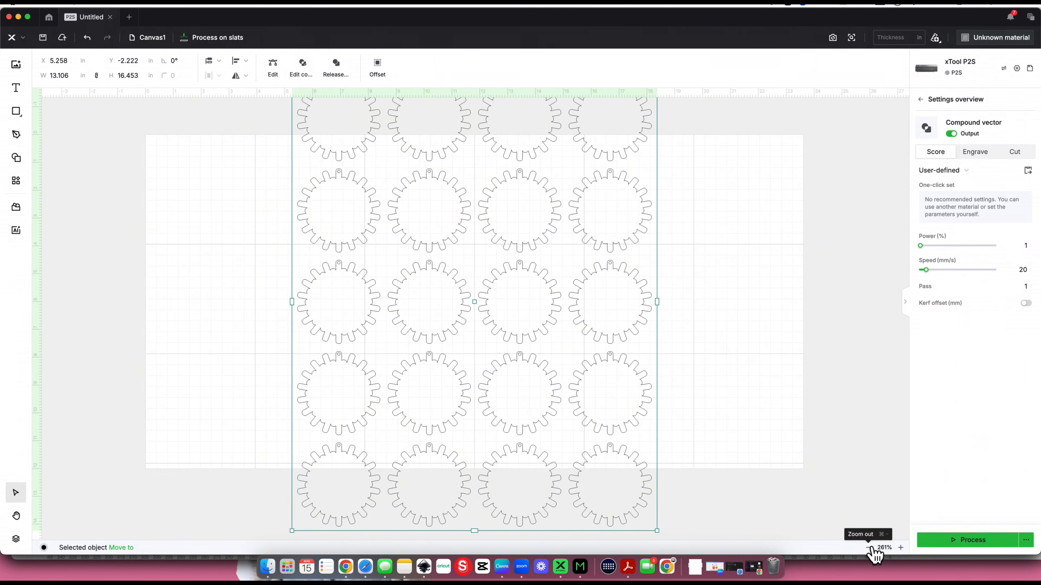
left_click(868, 548)
key("super+minus")
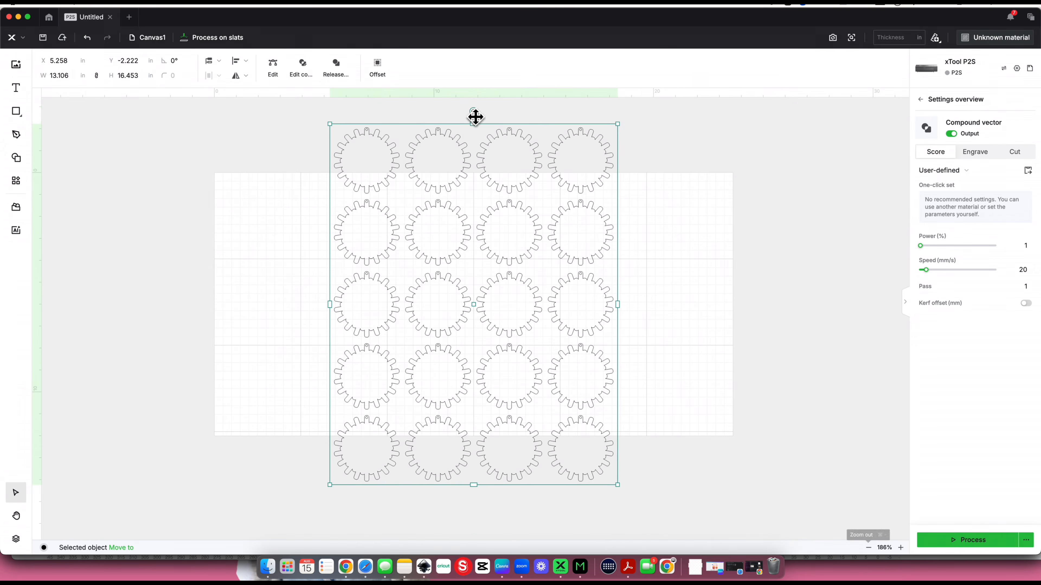
left_click_drag(474, 115, 257, 308)
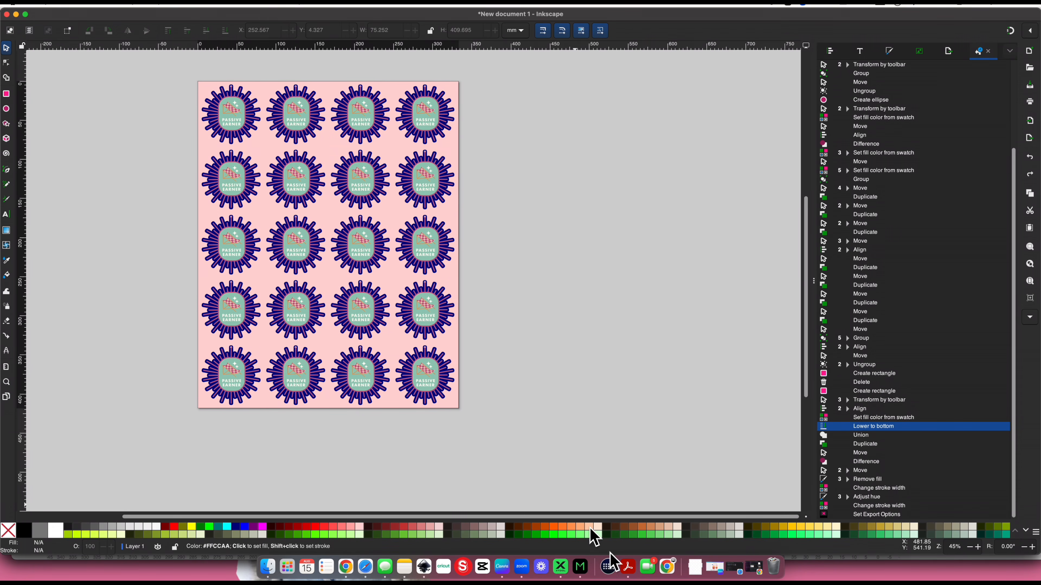
Switch back to Inkscape, delete the rightmost column of five keychains and narrow the pink rectangle to about 250 mm
left_click(560, 567)
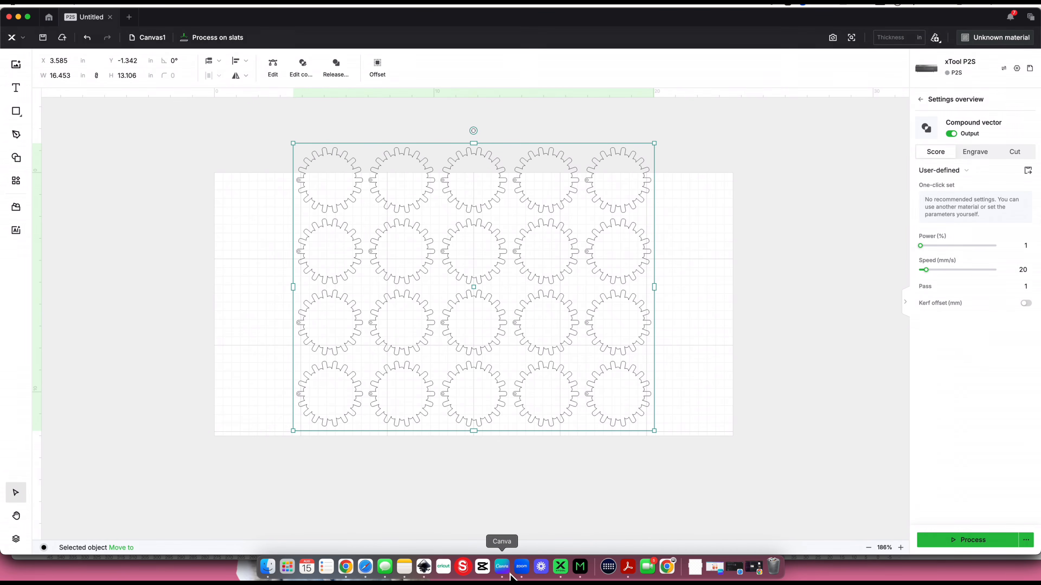
left_click(424, 567)
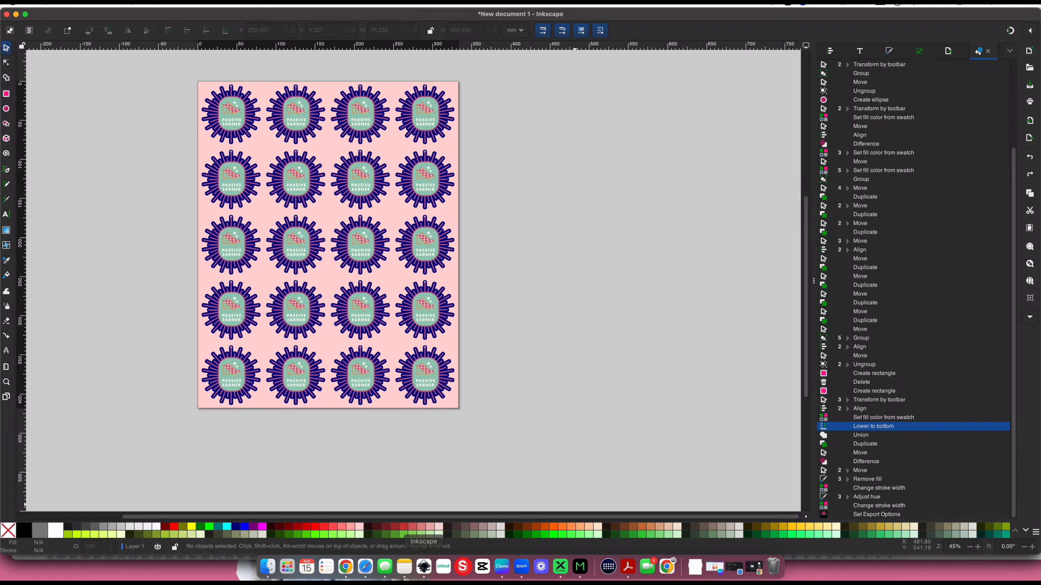
left_click_drag(505, 442, 393, 76)
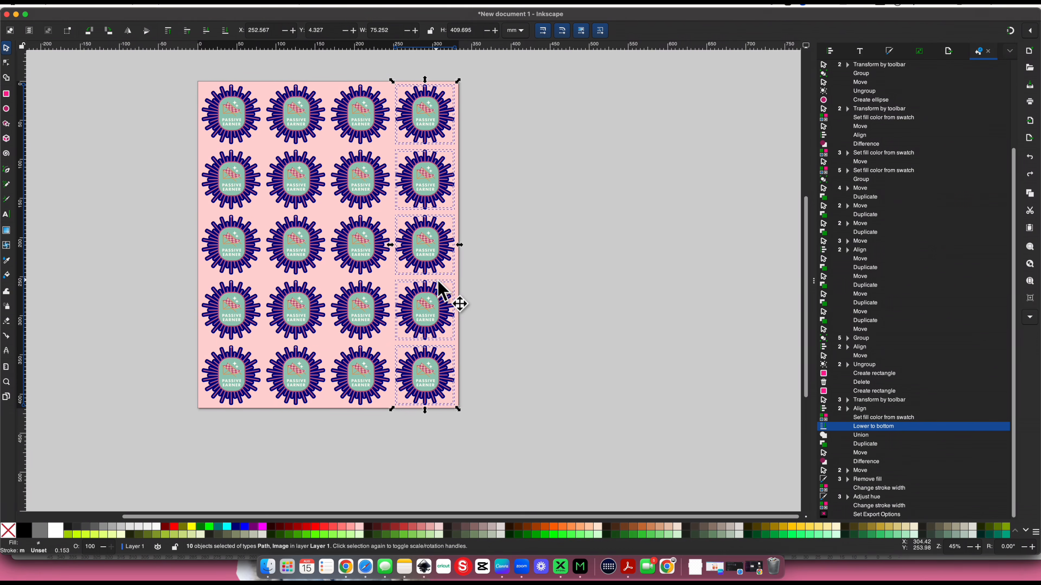
key("Delete")
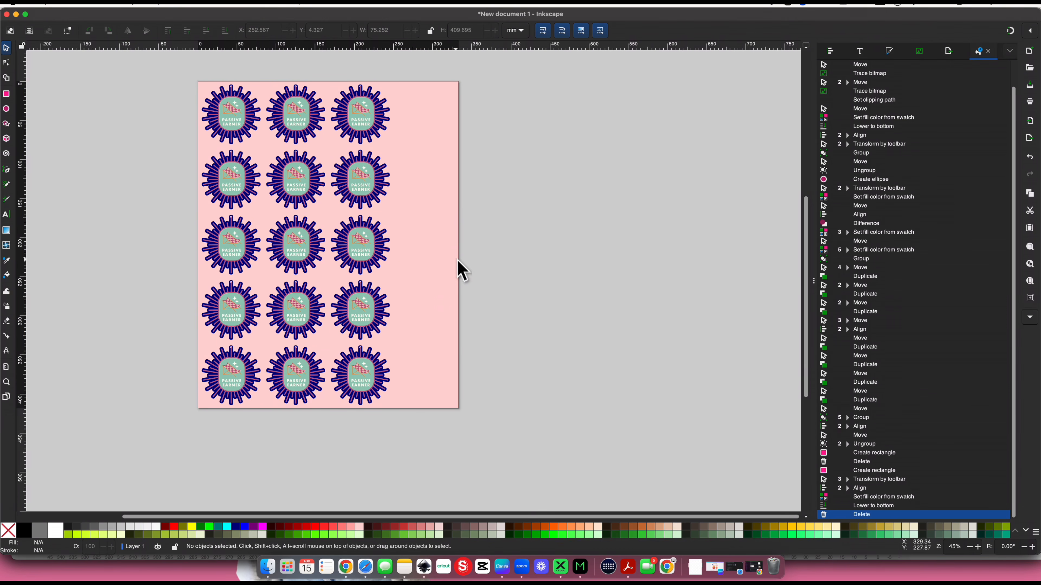
left_click(457, 262)
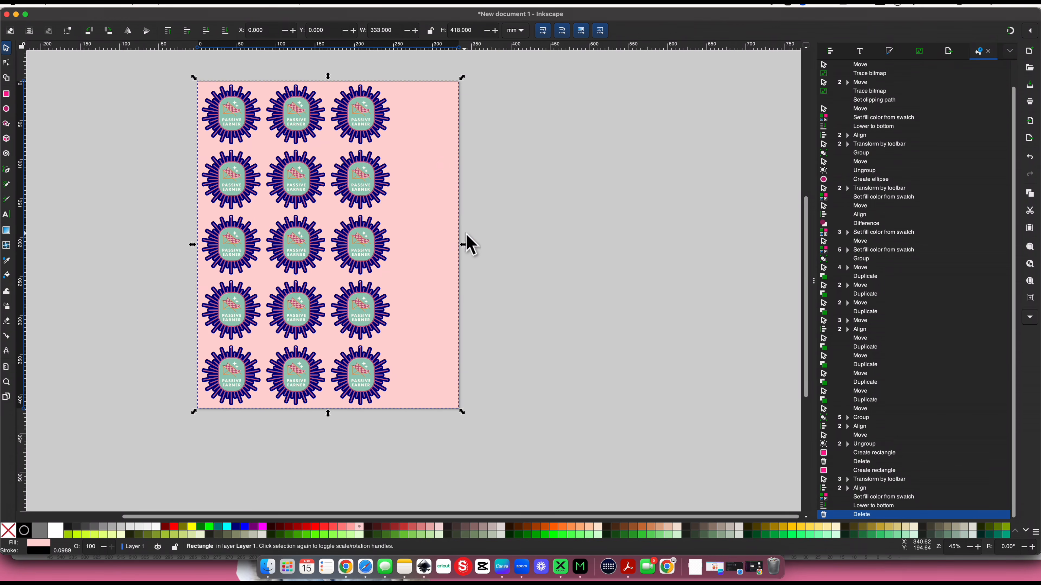
left_click_drag(465, 246, 399, 243)
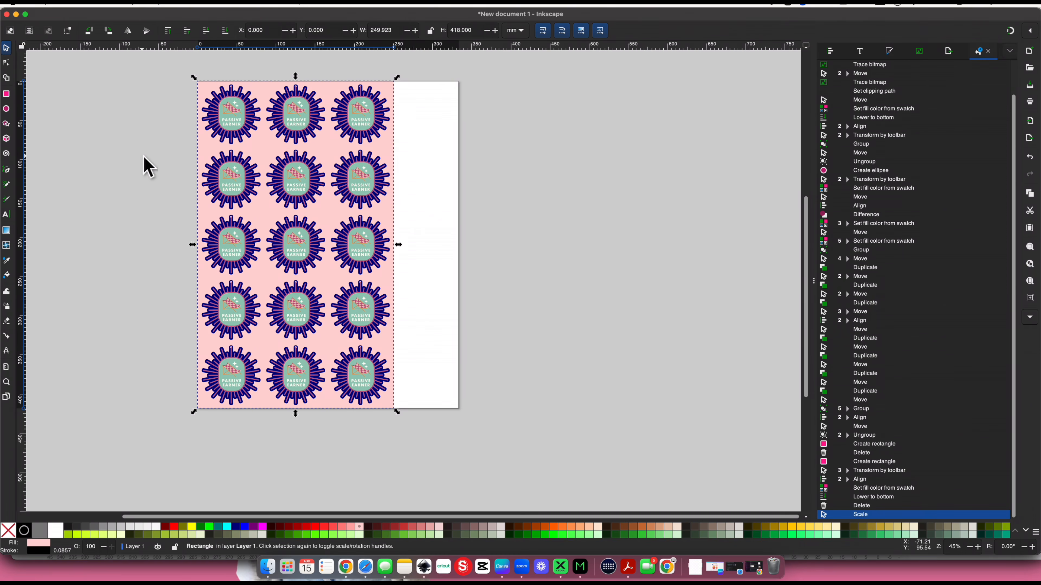
Union the 15 navy keychain outlines into one path and place a duplicate of it right of the page
key("plus")
key("plus")
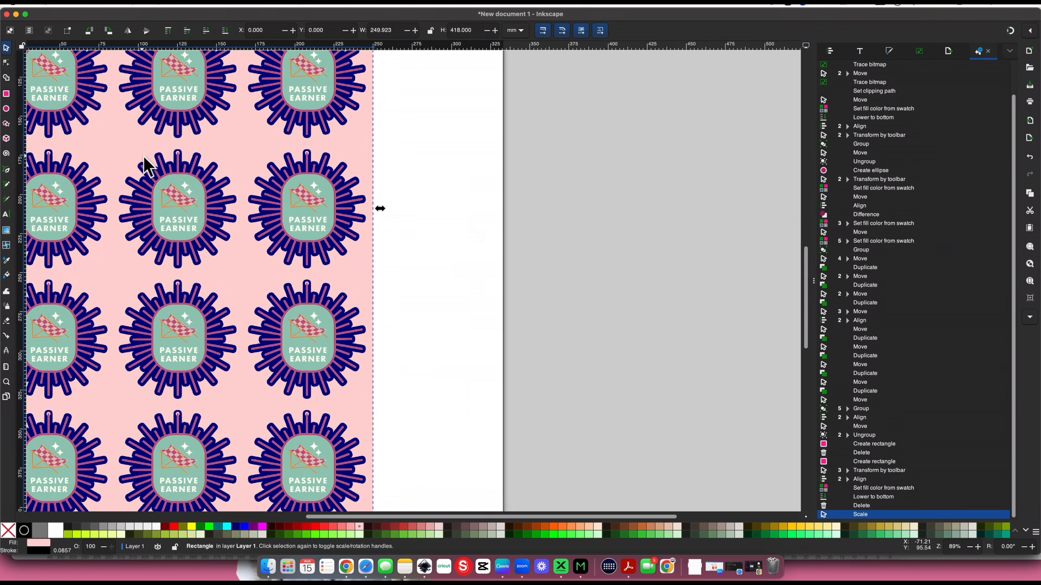
scroll(143, 156, "up", 3)
scroll(143, 155, "left", 3)
scroll(121, 213, "up", 5)
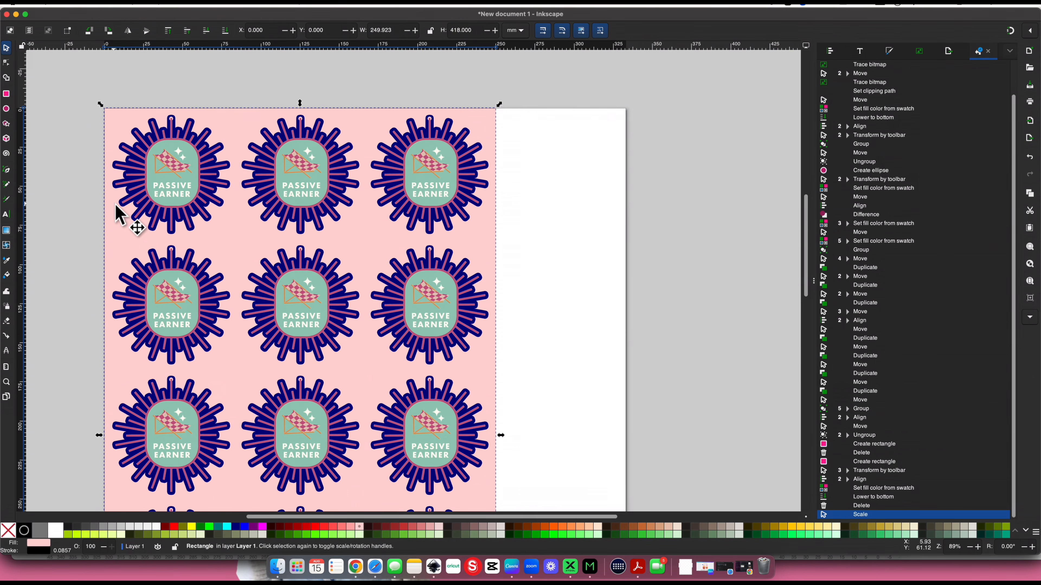
left_click(119, 209)
left_click(262, 228, "shift")
left_click(389, 224, "shift")
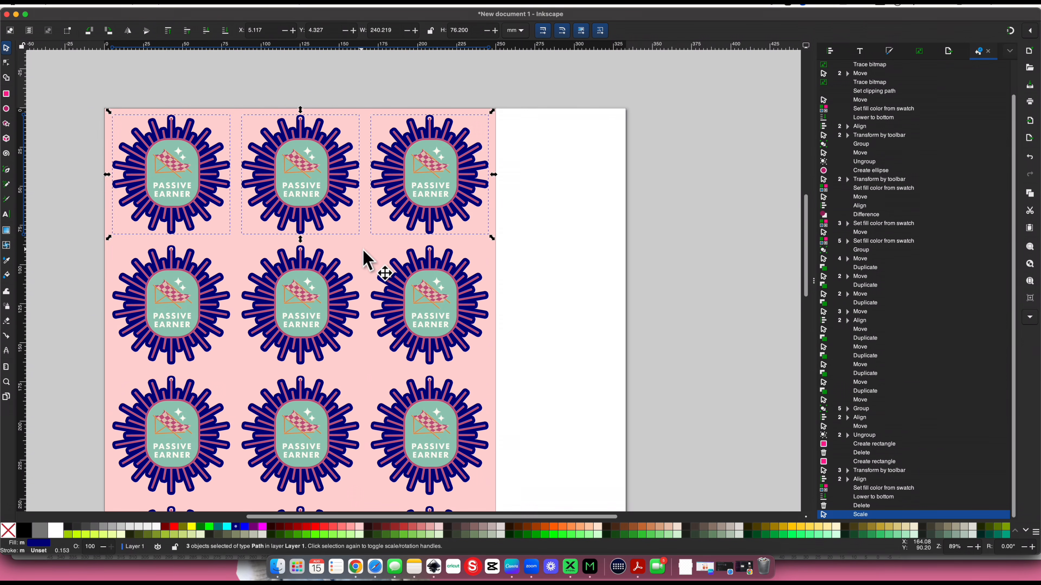
left_click(190, 364, "shift")
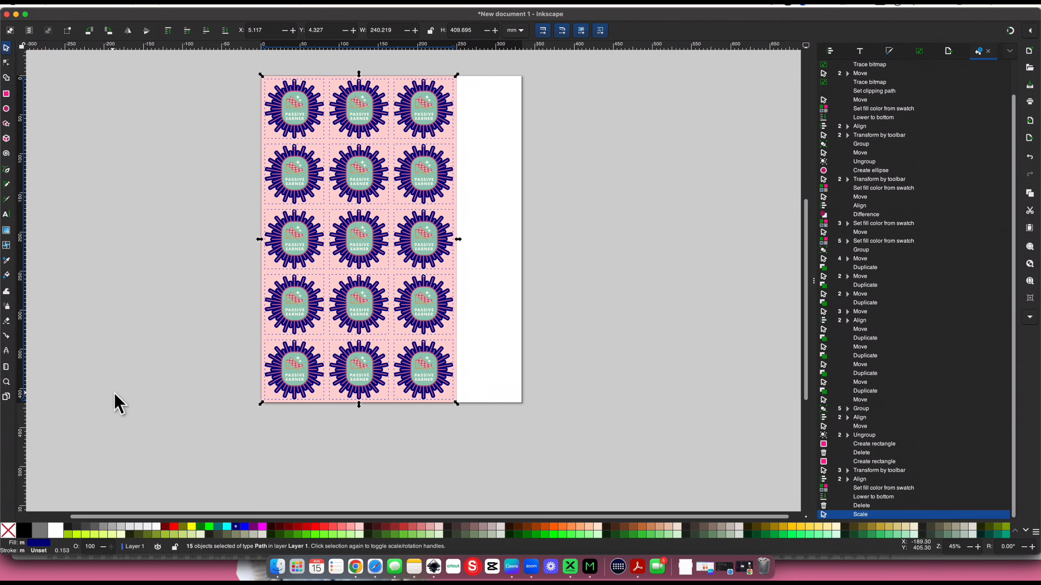
key("ctrl+plus")
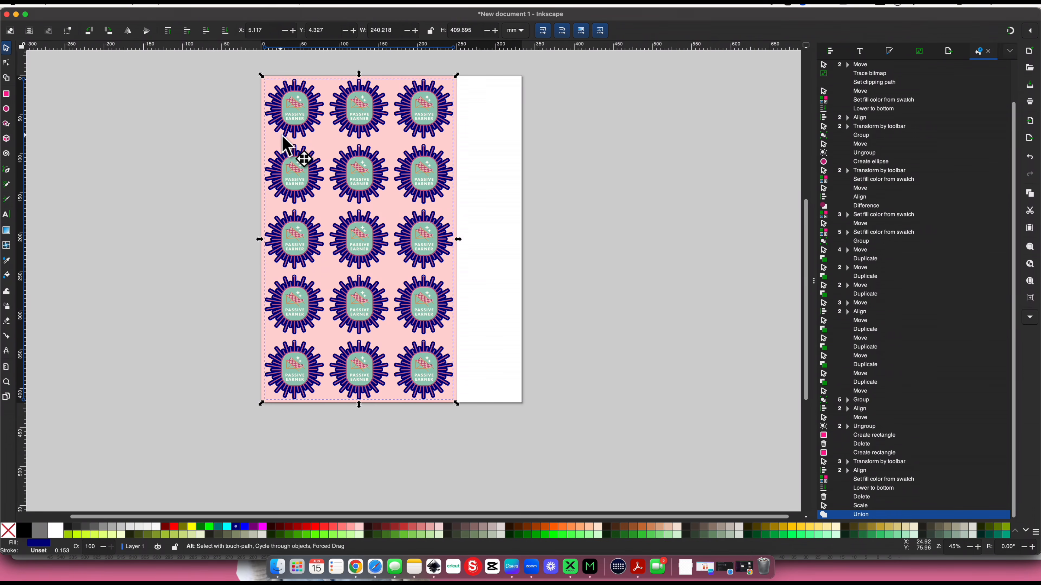
key("ctrl+d")
left_click_drag(301, 167, 599, 168)
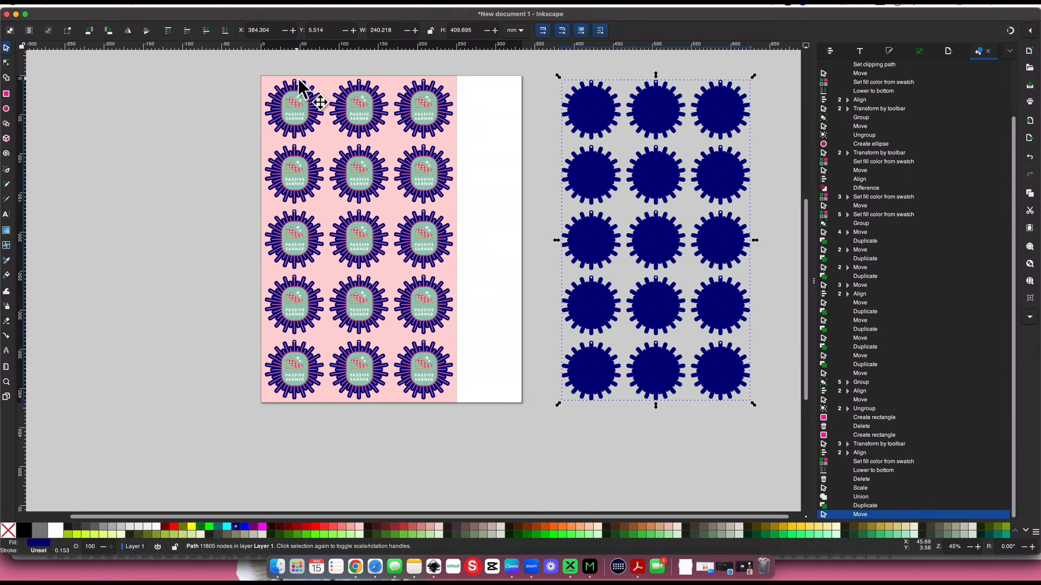
Subtract the original merged navy outlines from the pink rectangle and move the resulting frame left of the page
left_click(349, 82)
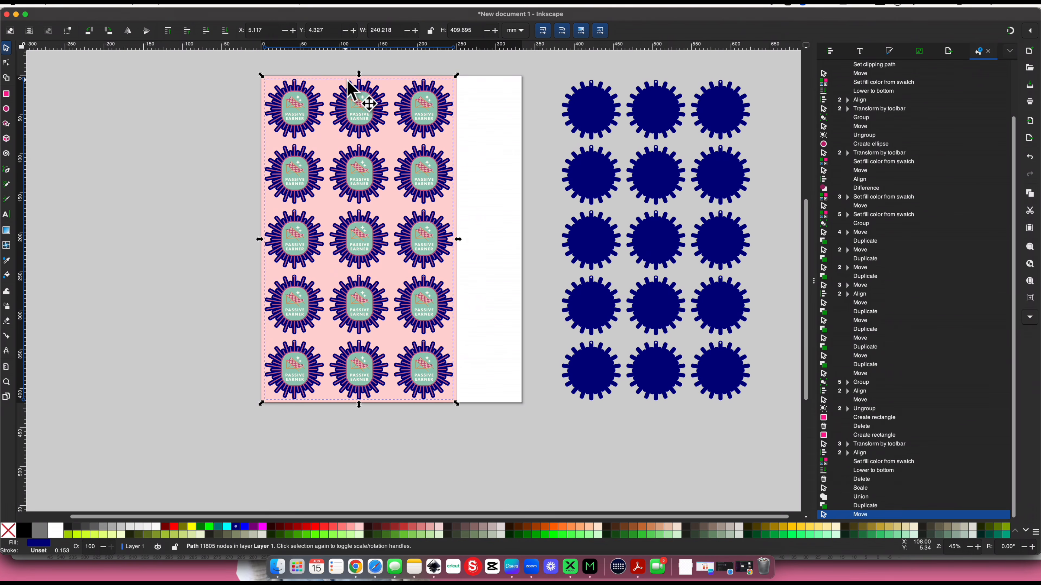
left_click(278, 77, "shift")
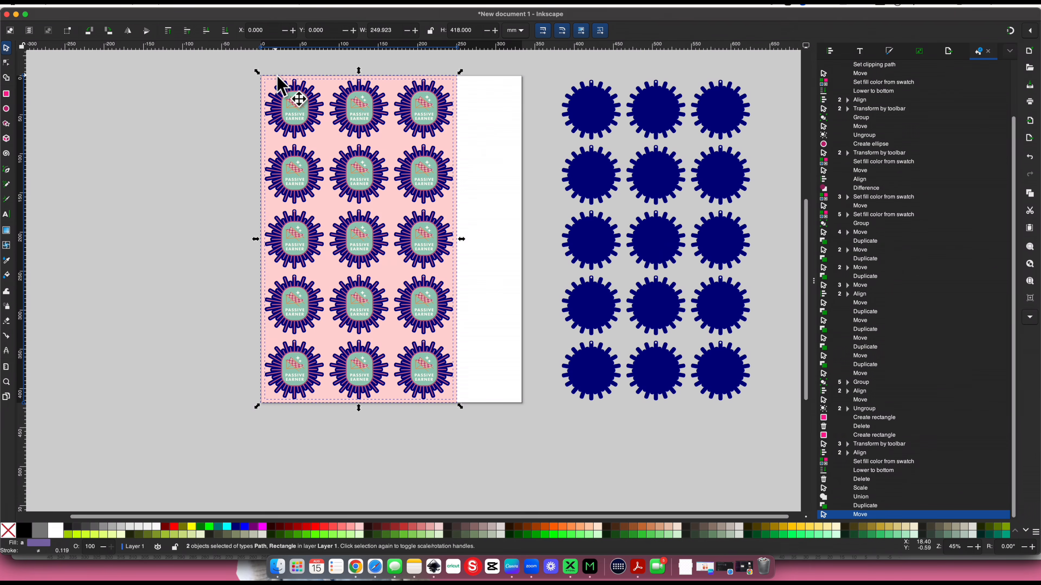
key("ctrl+minus")
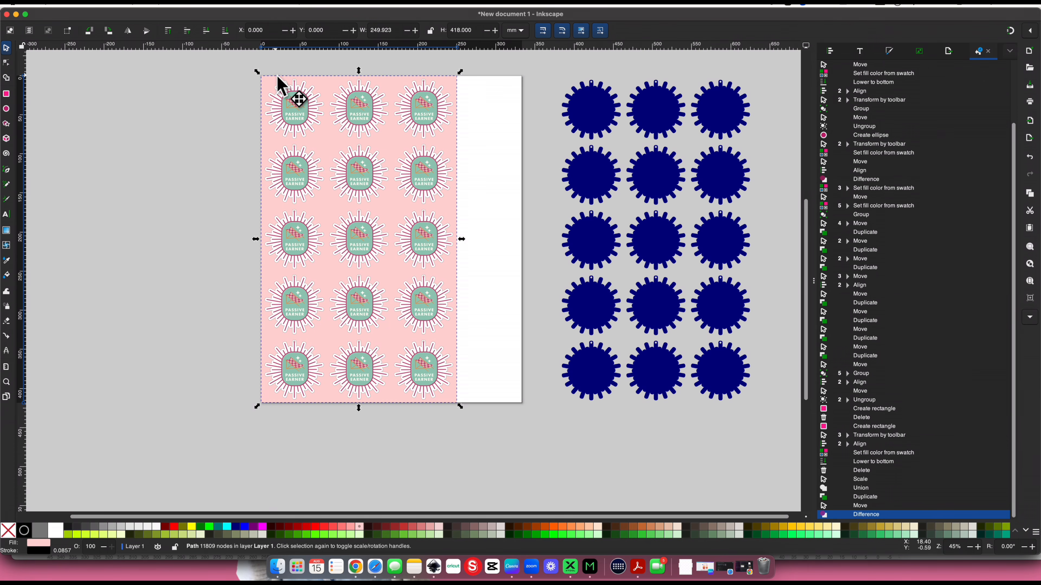
left_click_drag(281, 84, 72, 79)
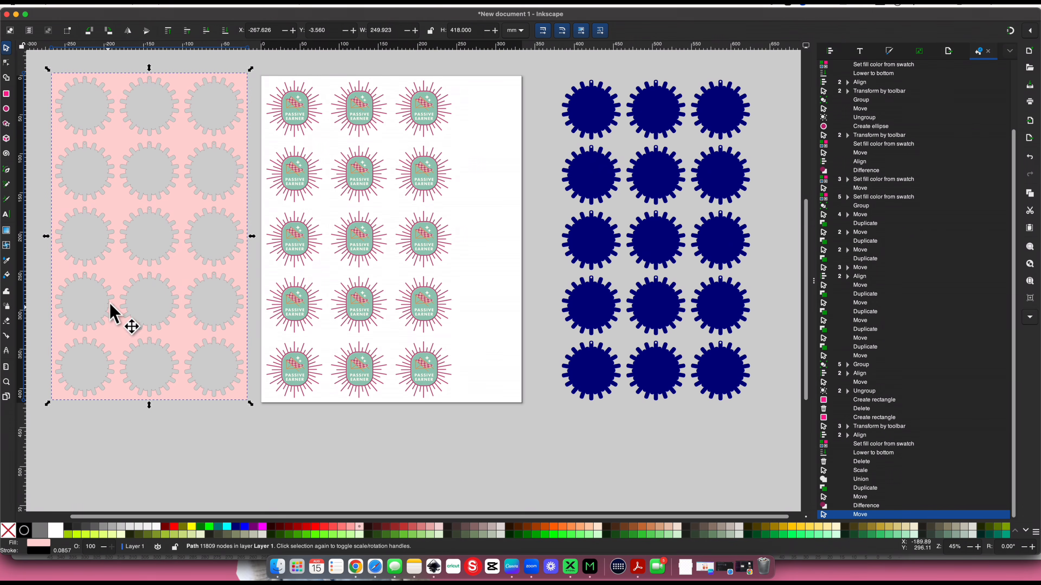
Remove the fill from the framed sheet left of the page and set its stroke width to 0.1 mm
right_click(45, 547)
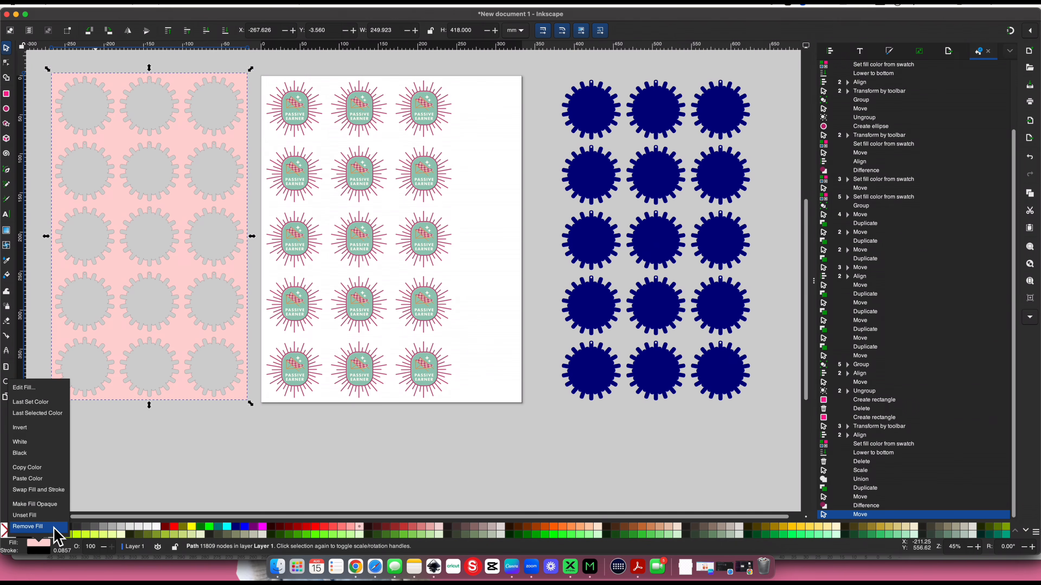
left_click(45, 552)
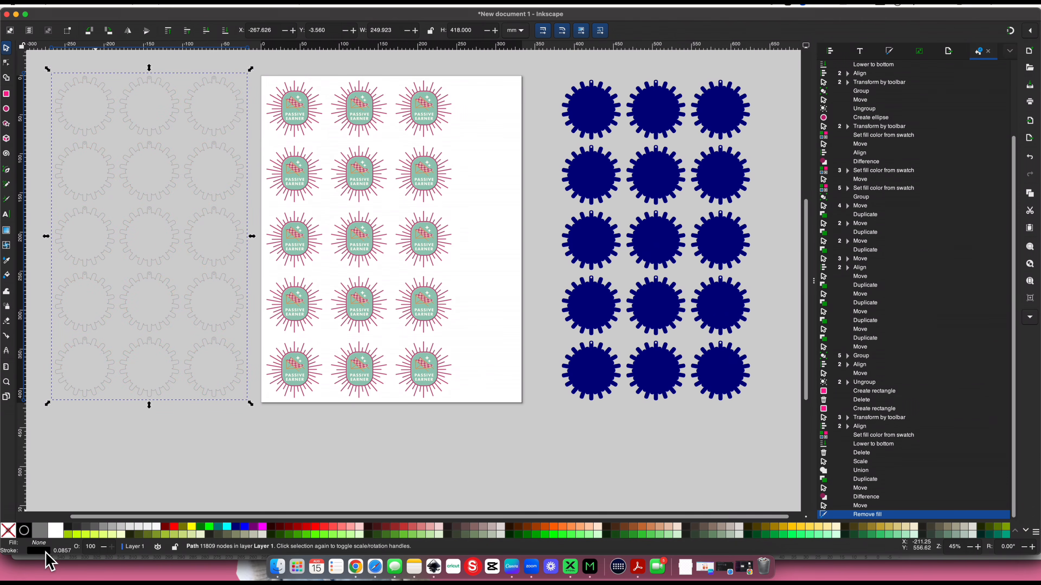
right_click(67, 555)
left_click(73, 513)
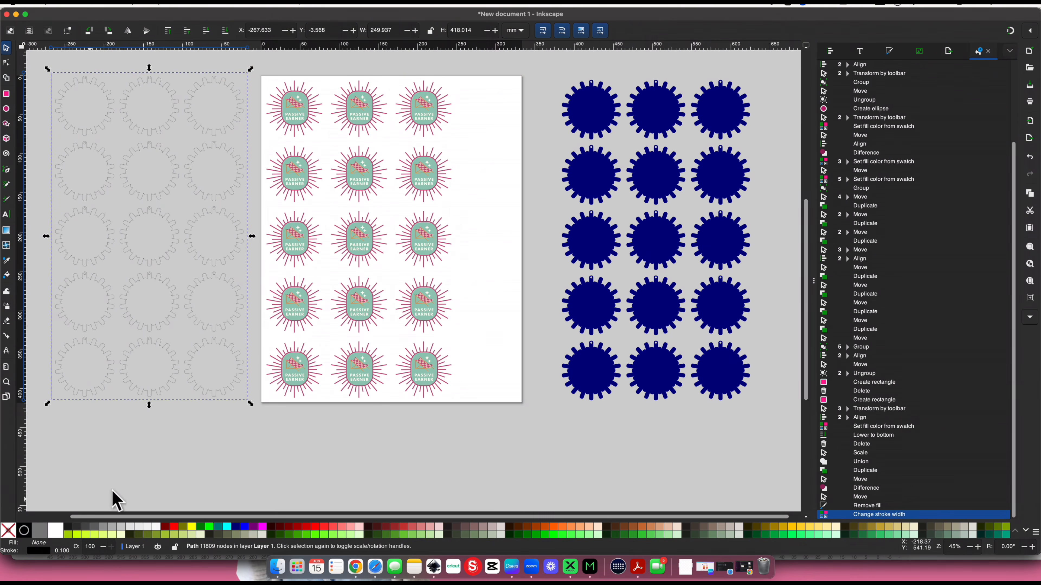
Remove the fill from the navy backing shapes right of the page, give them a black stroke and adjust the stroke width
left_click(605, 361)
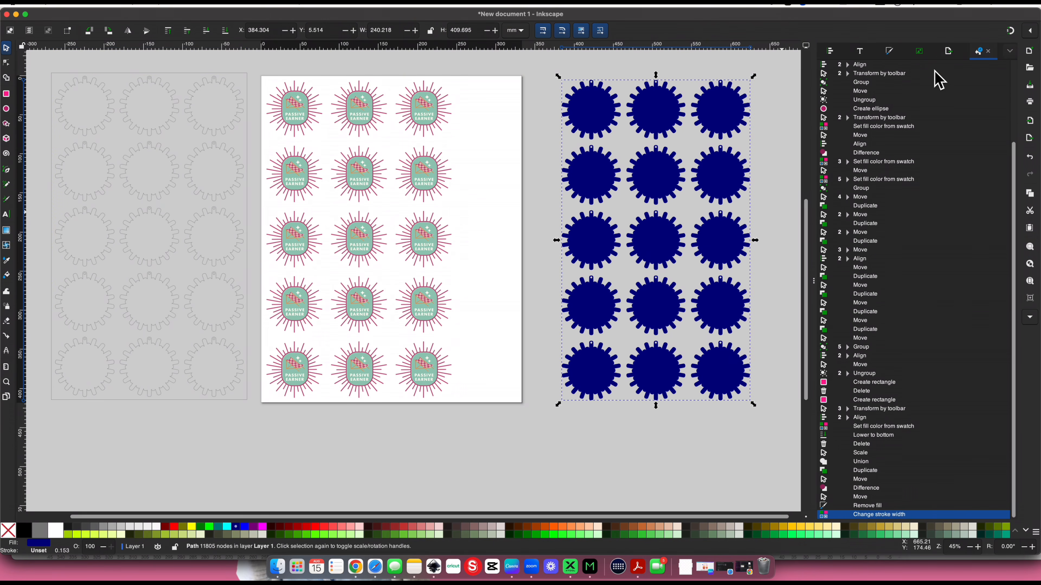
left_click(988, 51)
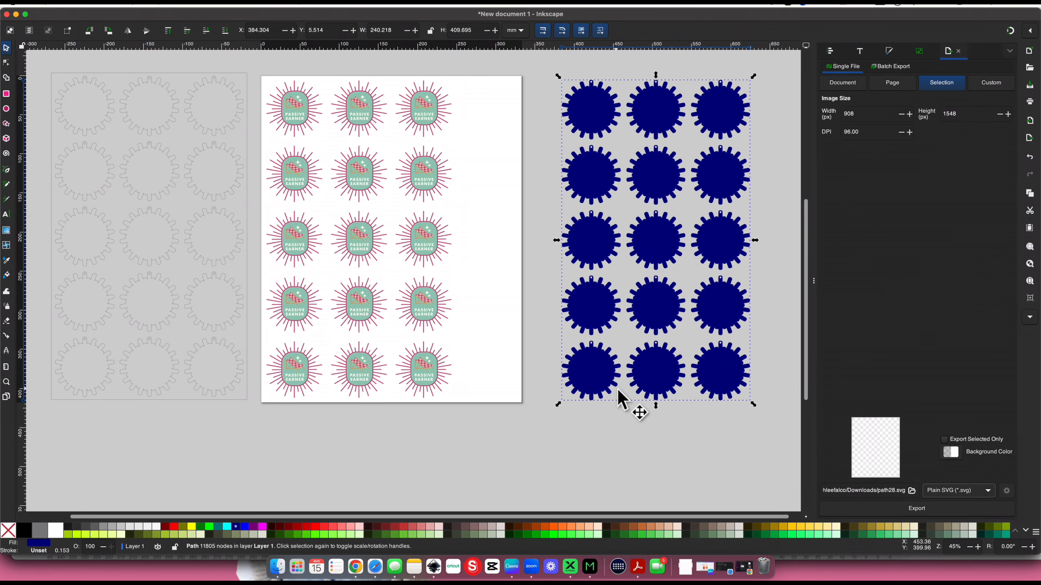
right_click(39, 543)
left_click(29, 533)
right_click(42, 553)
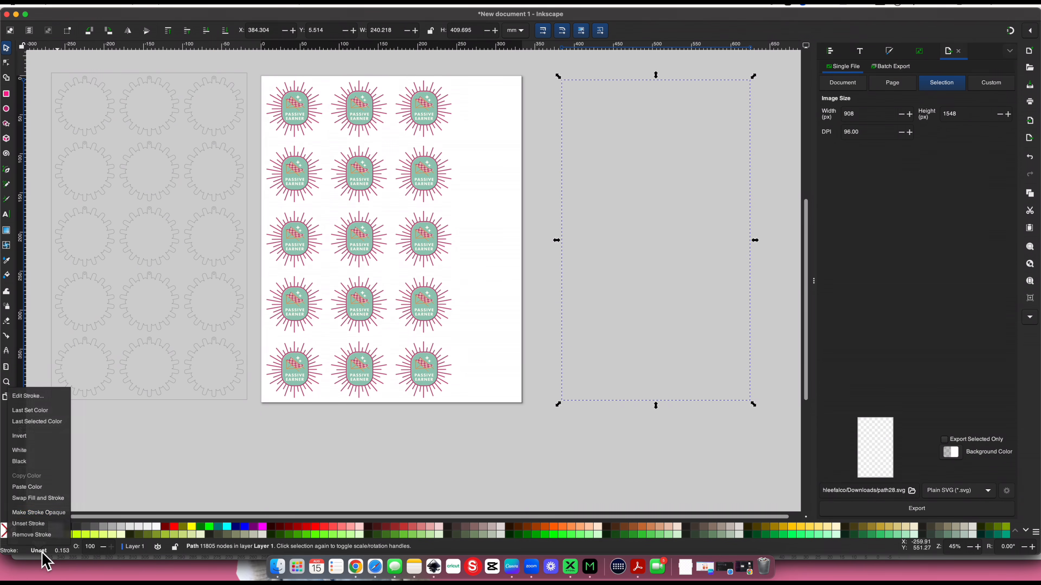
left_click(43, 462)
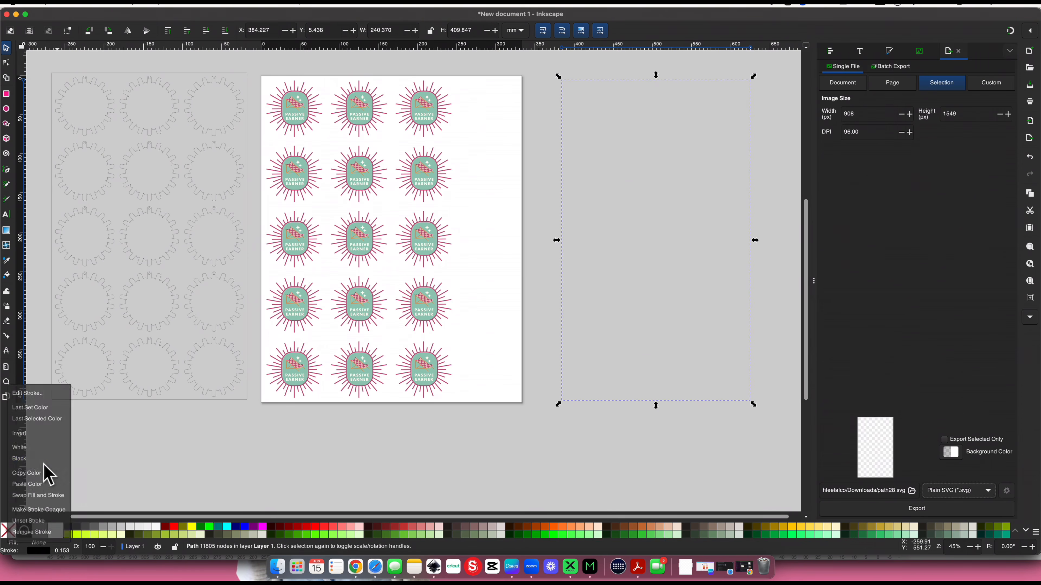
right_click(64, 551)
left_click(70, 505)
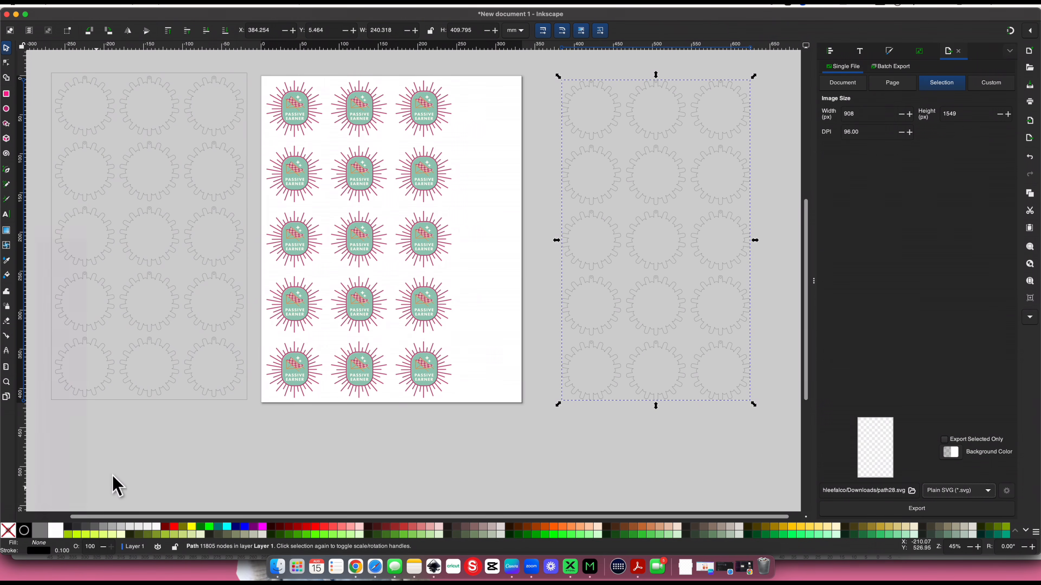
left_click(123, 476)
Export the framed cut sheet left of the page to Downloads as a plain SVG named pes keychain cut file 2.svg
scroll(123, 477, "left", 3)
left_click(204, 373)
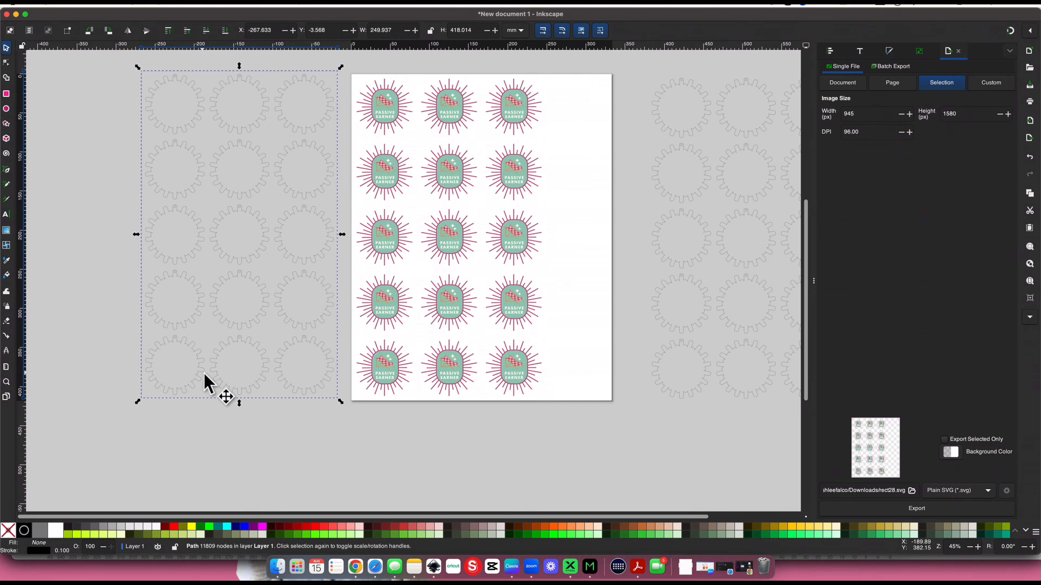
left_click(915, 492)
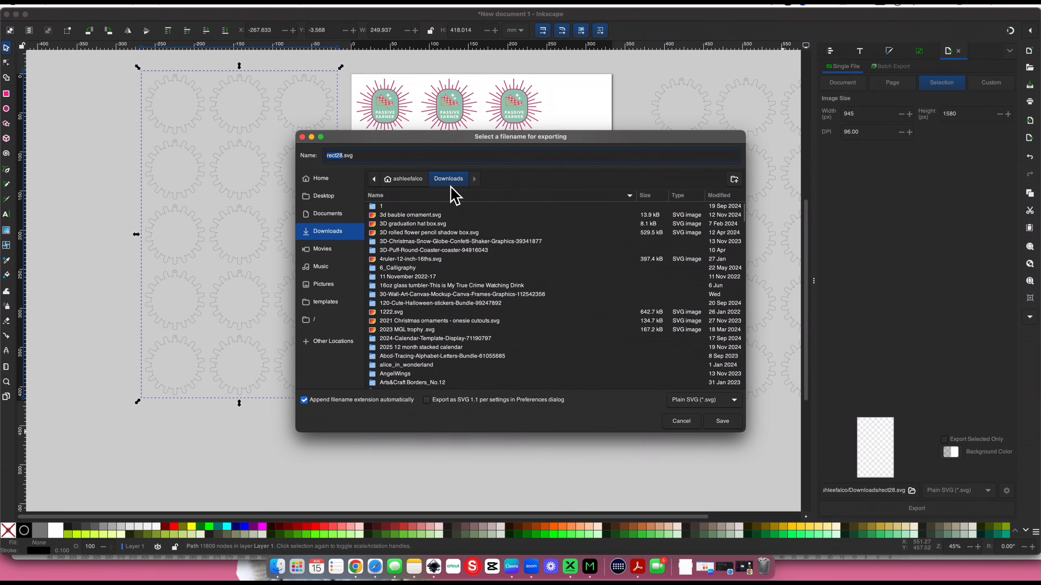
type("pes keychain")
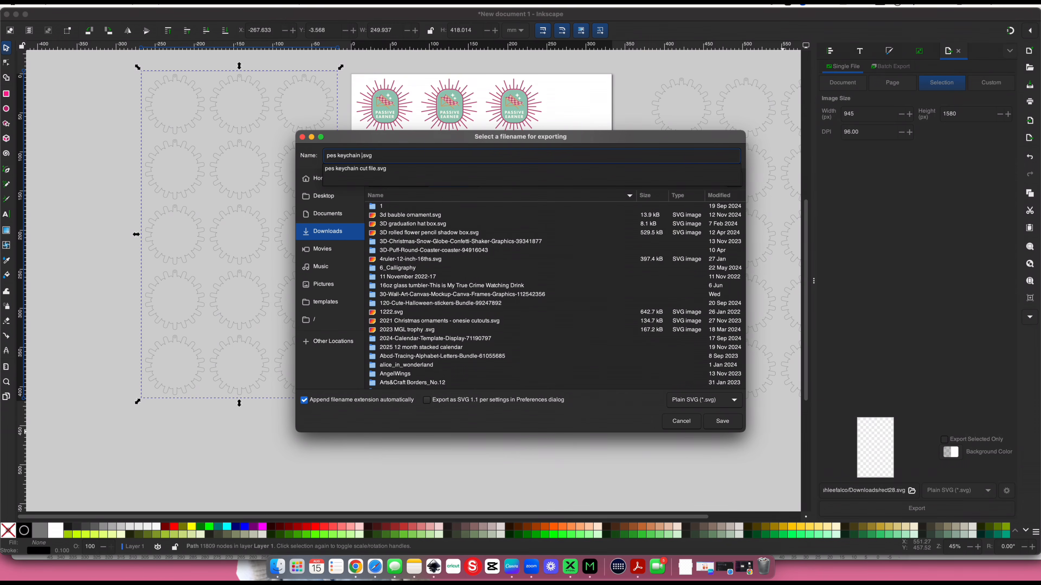
type(" 2")
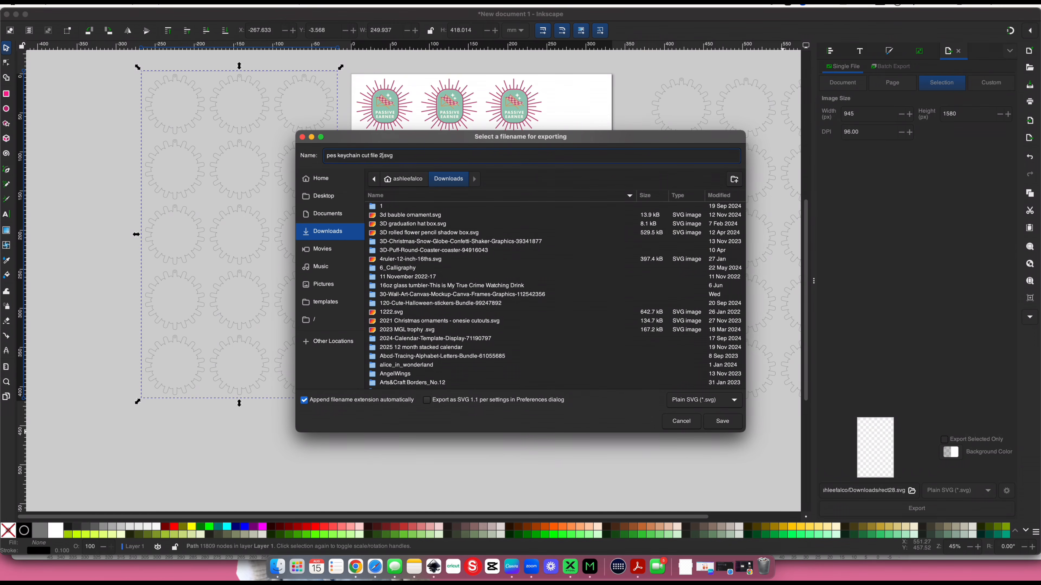
left_click(723, 423)
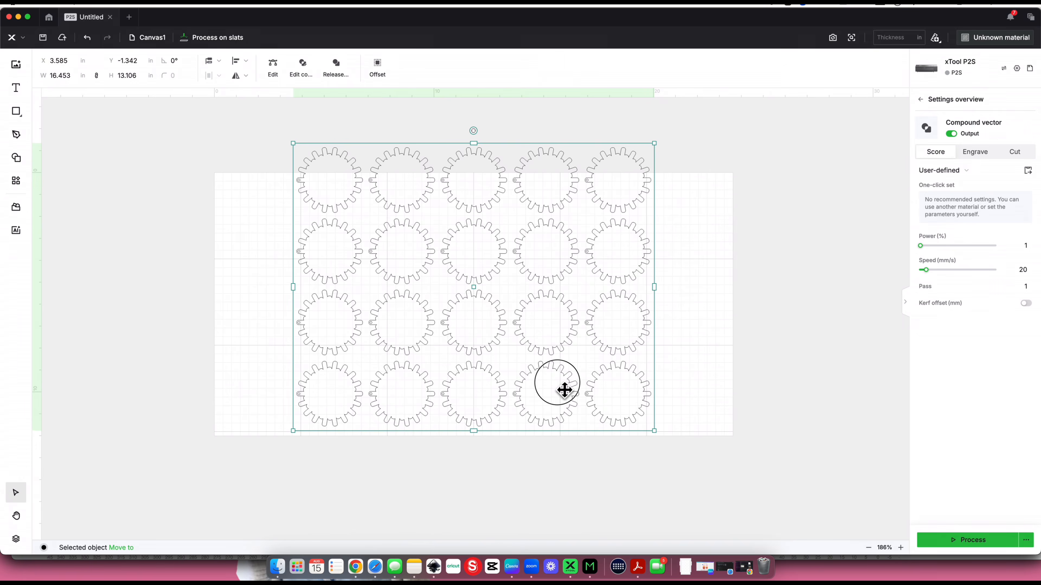
Switch to xTool Creative Space, replace the old 20-piece outline with pes keychain cut file 2.svg at original size, and rotate it a quarter turn to landscape
left_click_drag(564, 390, 584, 389)
key("Delete")
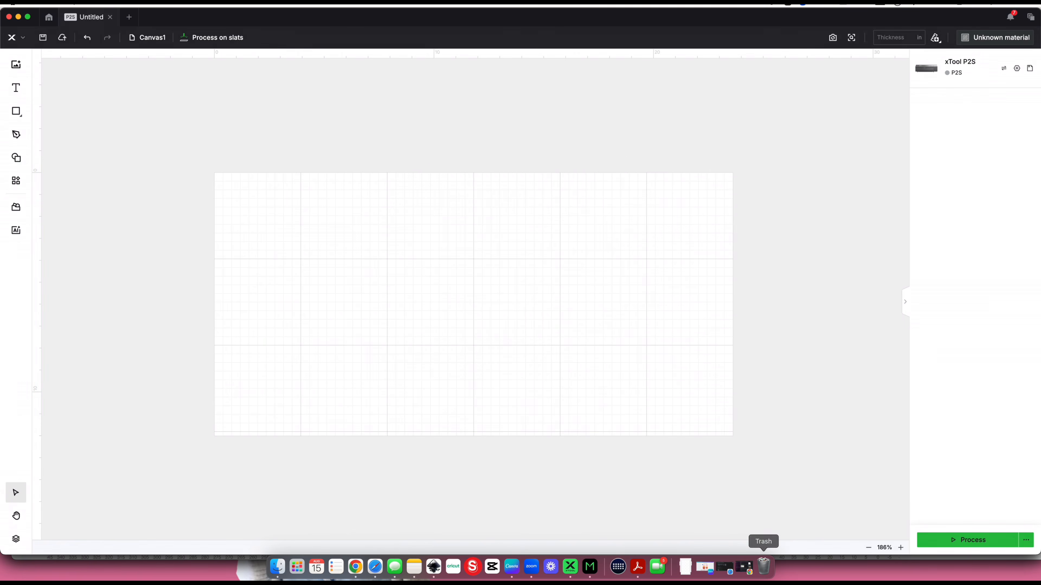
left_click(685, 567)
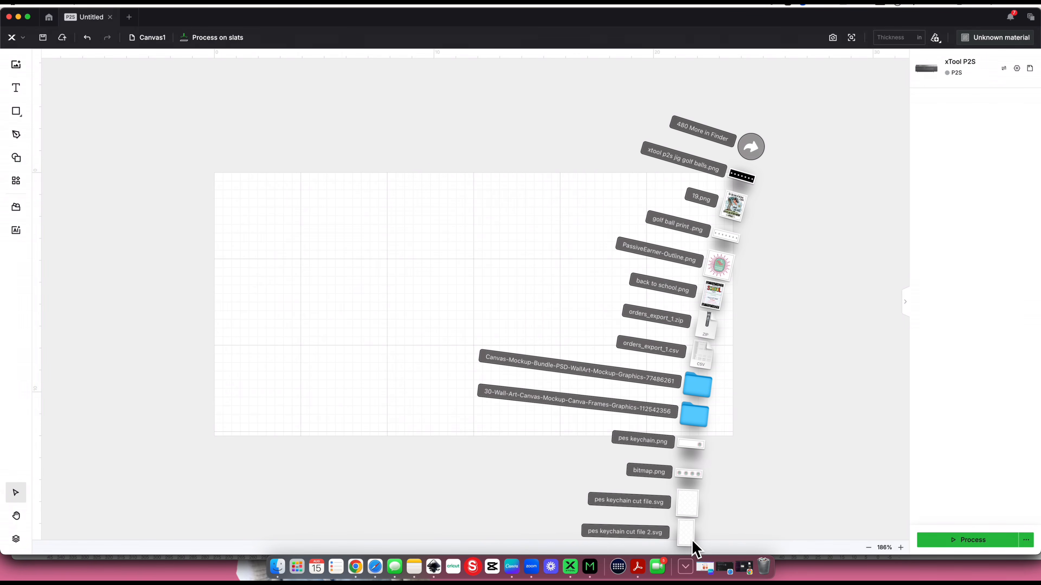
left_click_drag(692, 542, 482, 308)
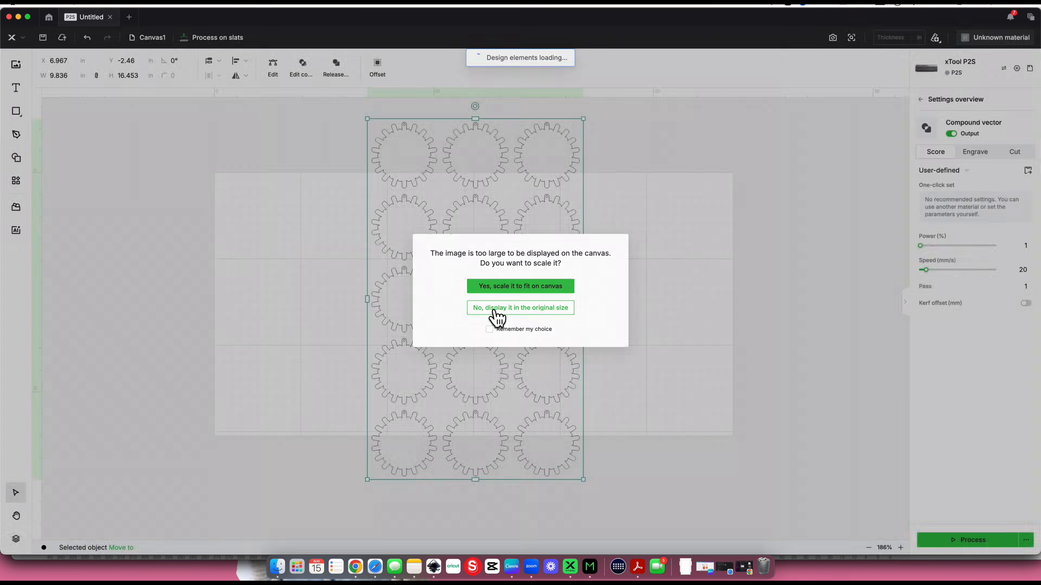
left_click(494, 313)
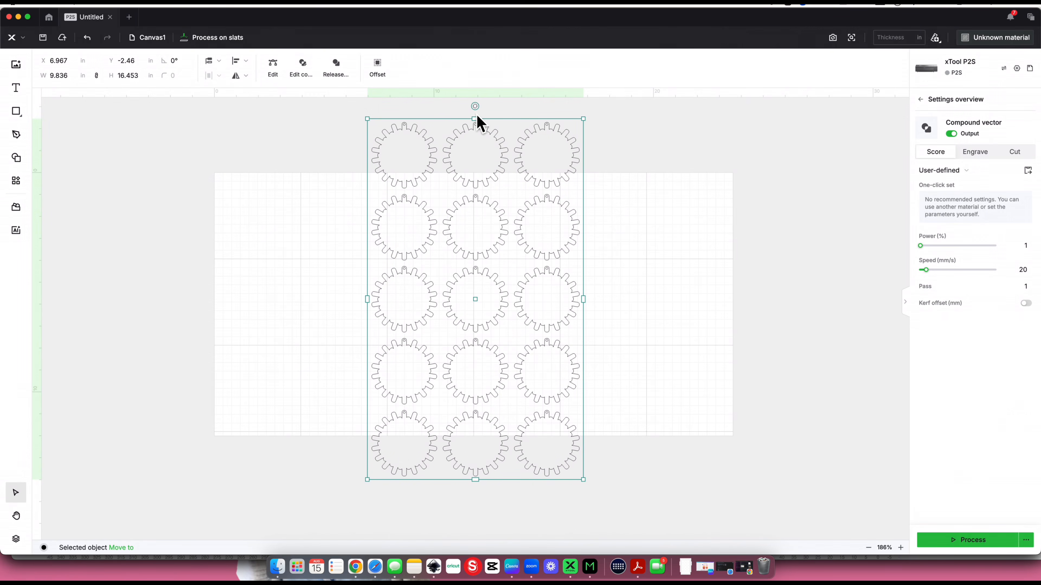
left_click_drag(381, 146, 299, 301)
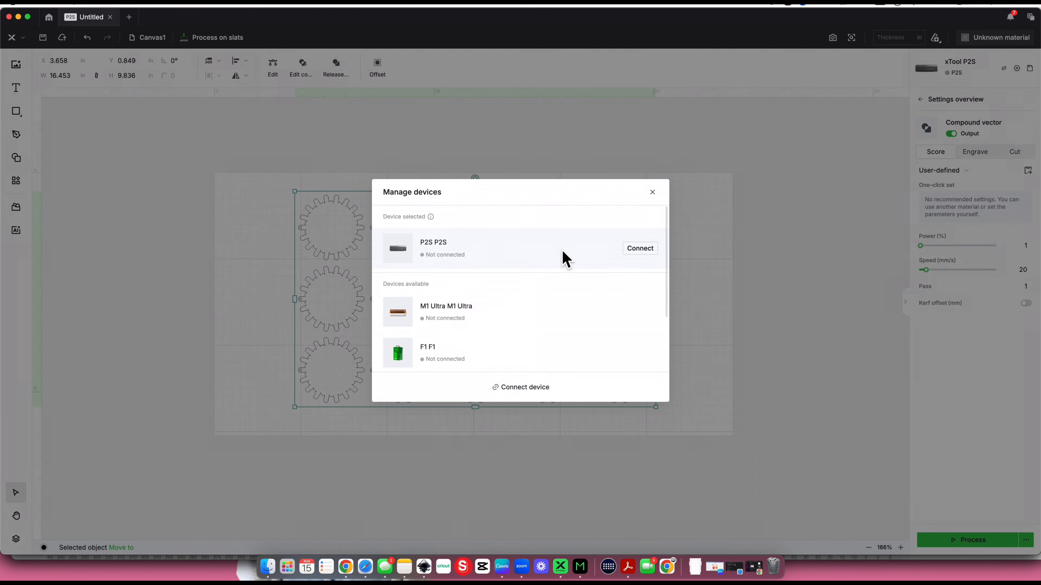
Connect the P2S laser and dismiss the firmware update and pre-use training notices
left_click(636, 251)
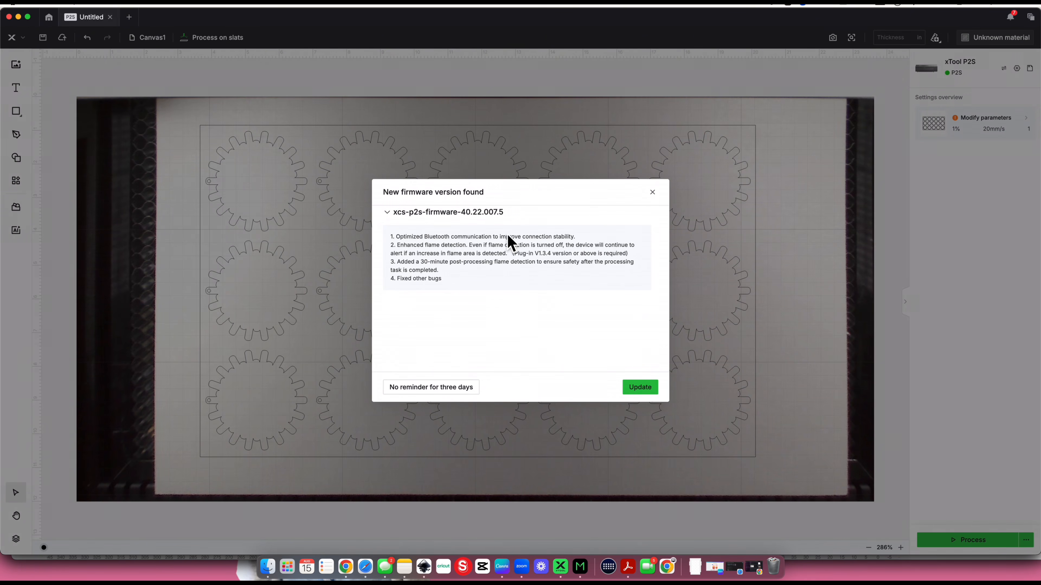
left_click(661, 192)
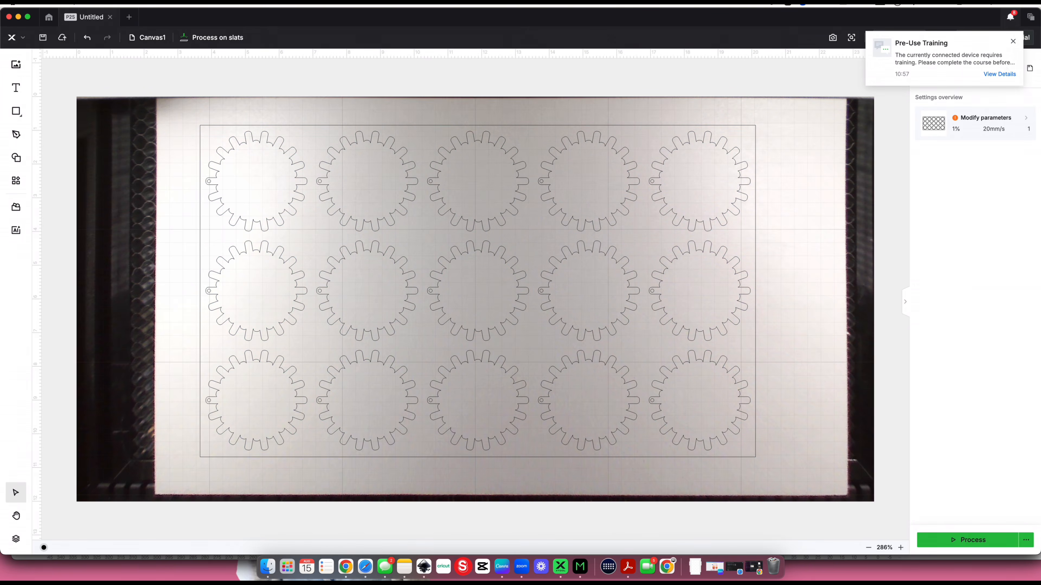
left_click(1013, 42)
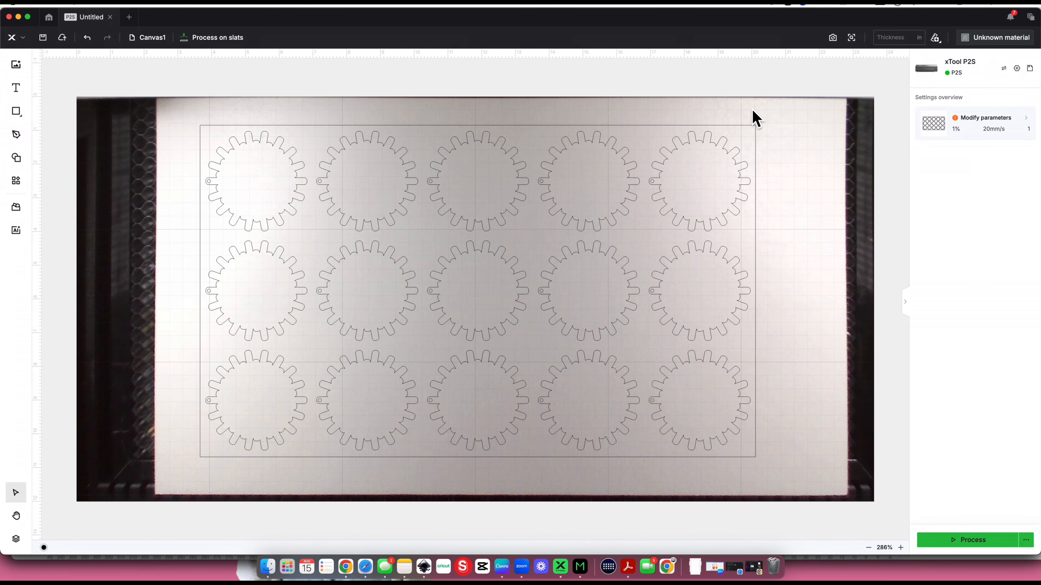
Measure the material thickness with Aimed-measure between the first and second rows of keychain outlines
left_click(935, 38)
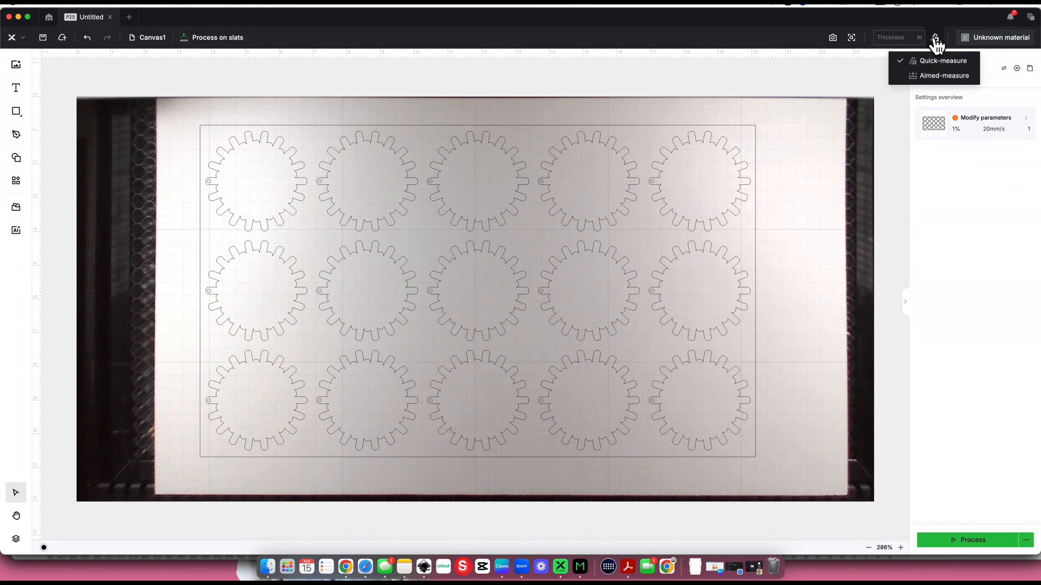
left_click(939, 76)
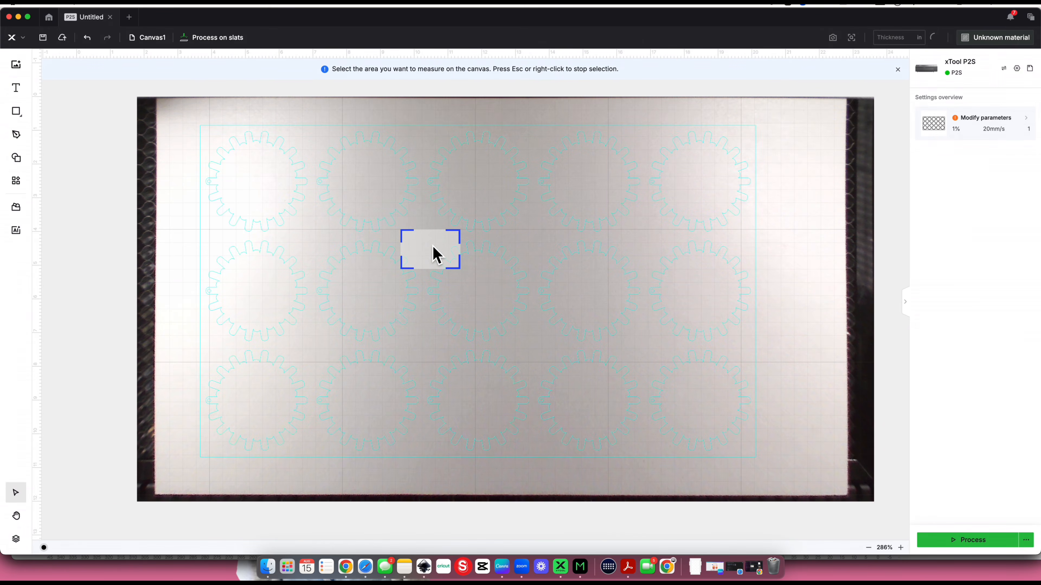
left_click(435, 252)
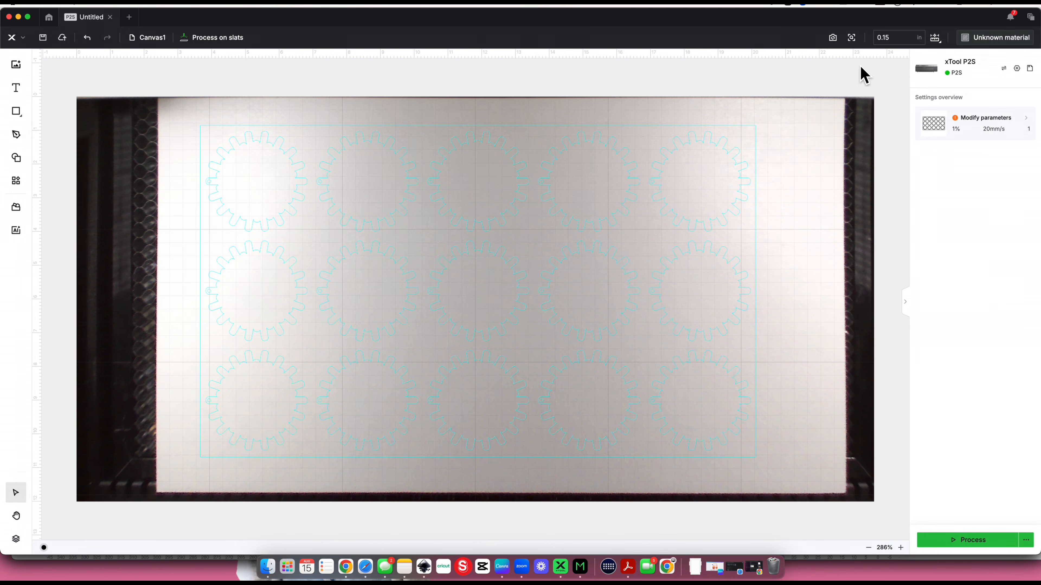
Set the processing material to 1/8"(3mm) Black Acrylic
left_click(972, 48)
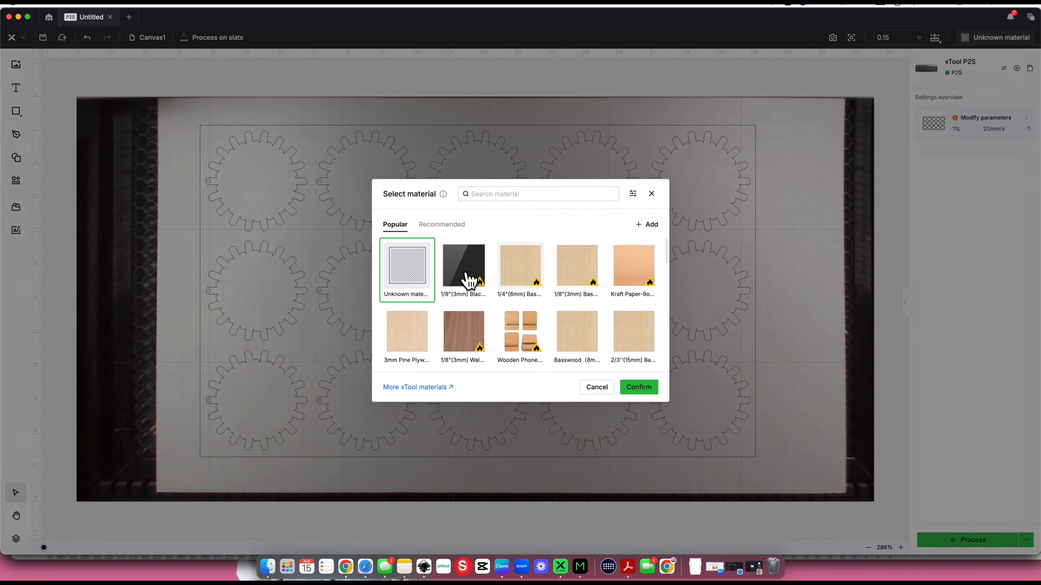
left_click(465, 281)
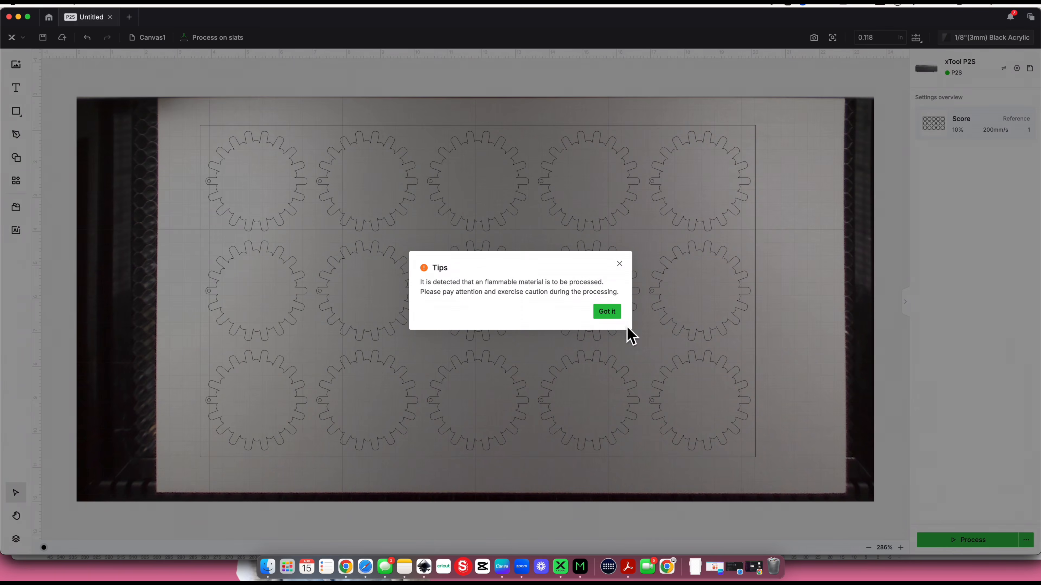
left_click(610, 315)
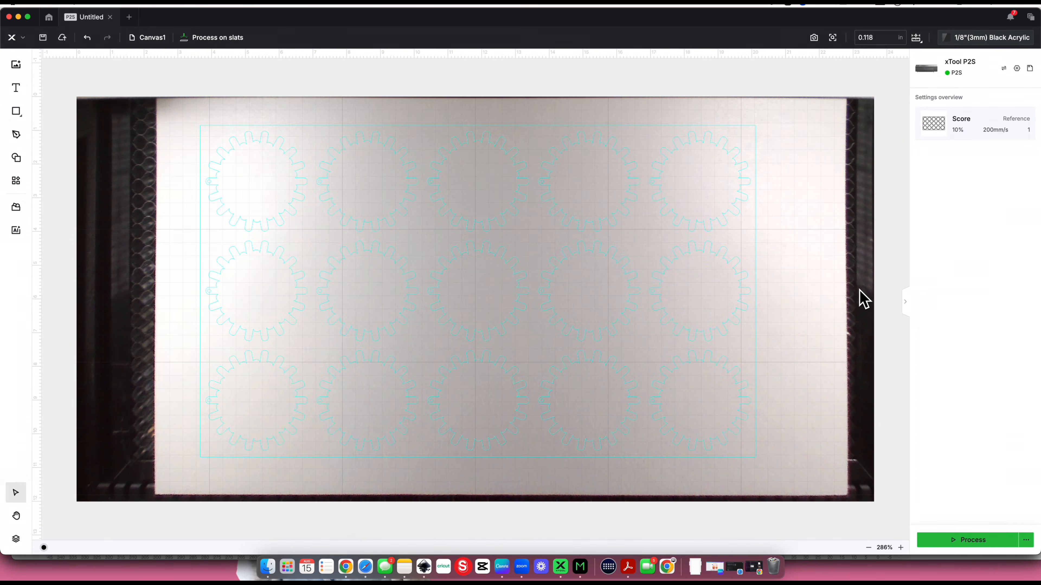
Set the keychain compound vector to Cut with the one-click values of 100% power and 7 mm/s speed
left_click(567, 303)
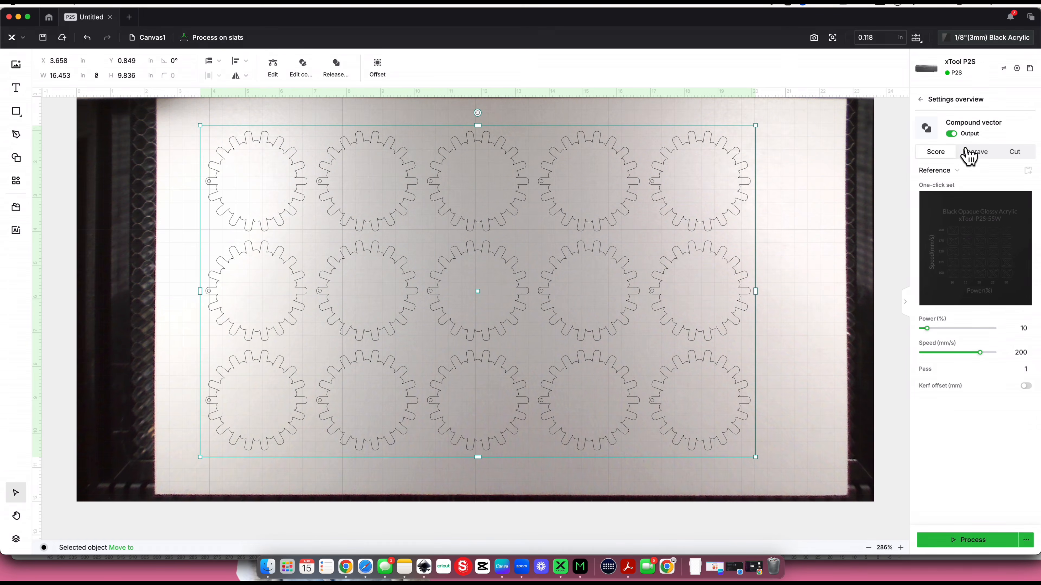
left_click(1016, 155)
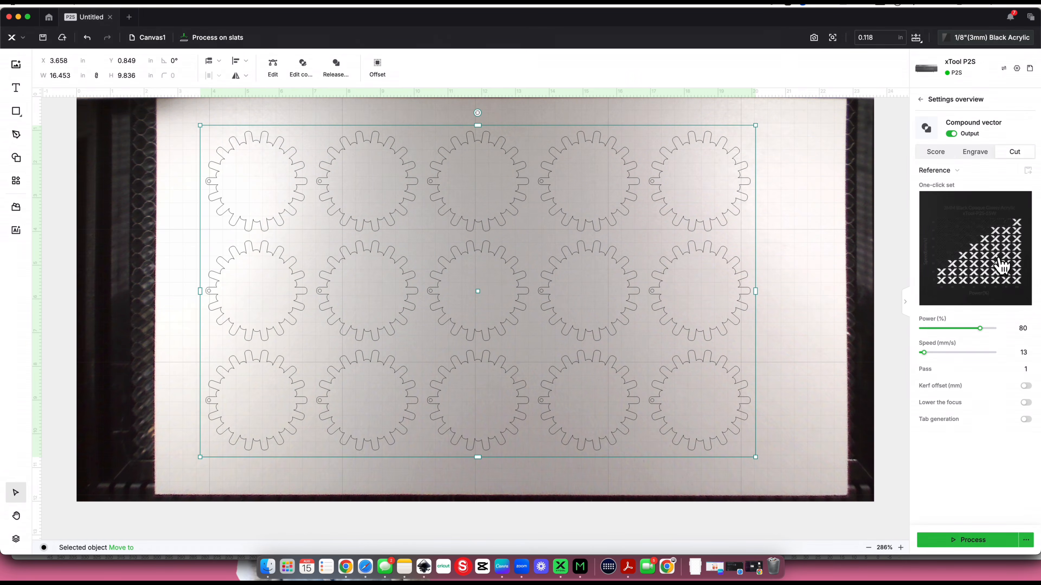
left_click(995, 276)
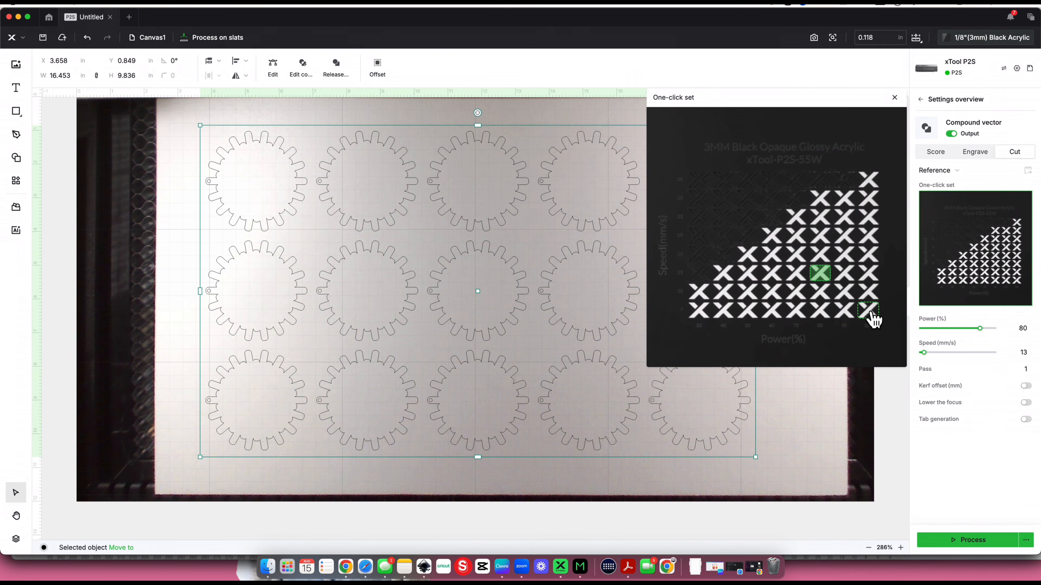
left_click(874, 315)
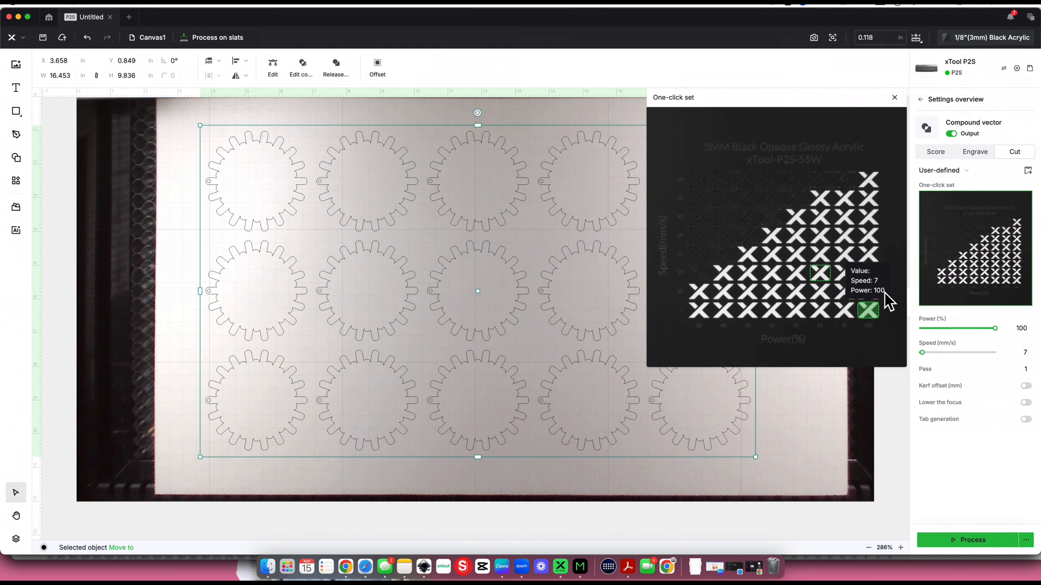
mouse_move(874, 284)
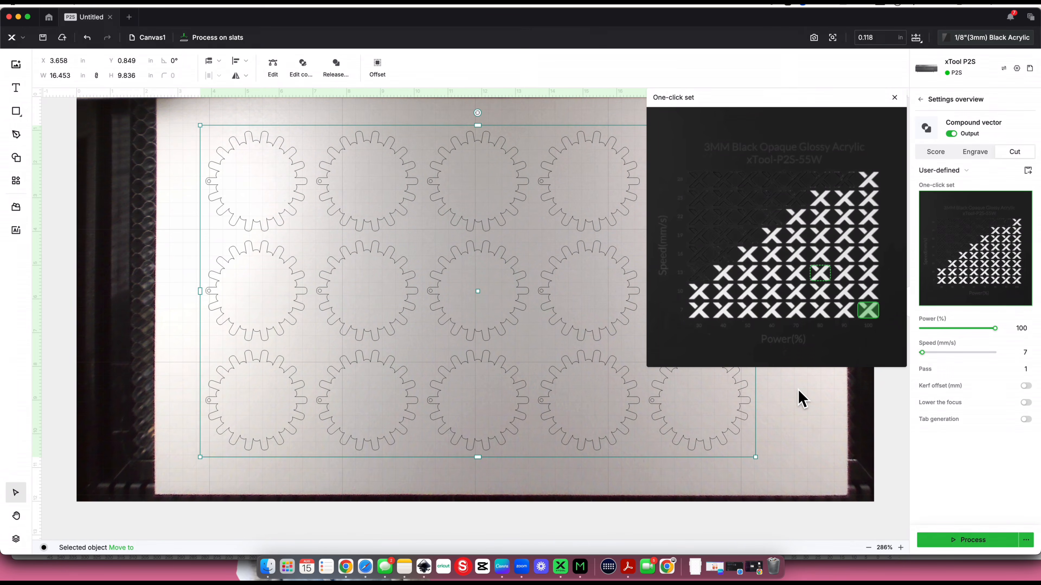
Move the cut outlines to the lower-left corner of the sheet, at about X 2.587 in and Y 1.771 in
left_click_drag(622, 269, 615, 298)
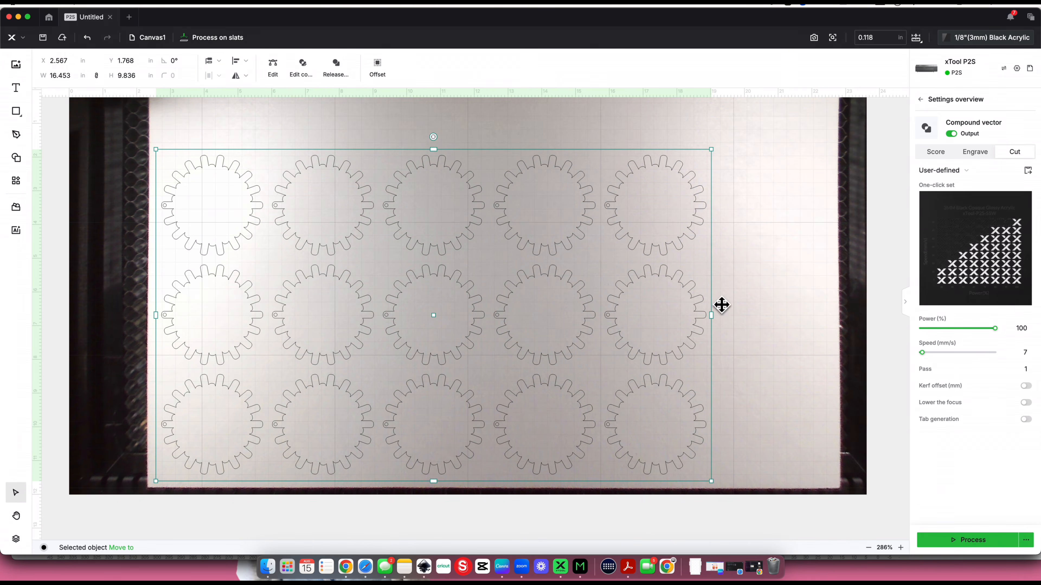
left_click(793, 307)
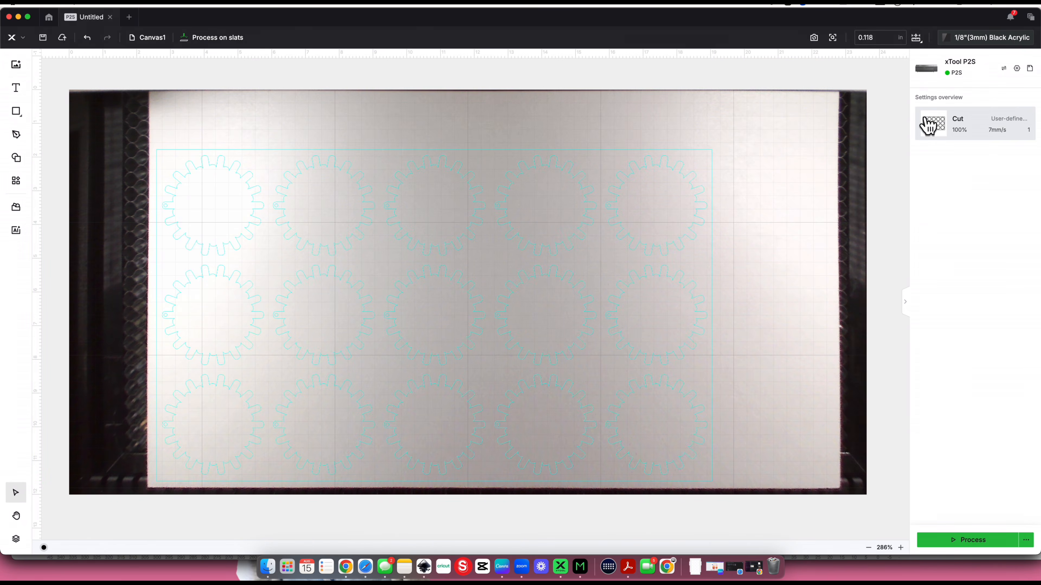
Send the keychain cut job to the laser for processing and accept the high-power, low-speed safety tip
left_click(958, 542)
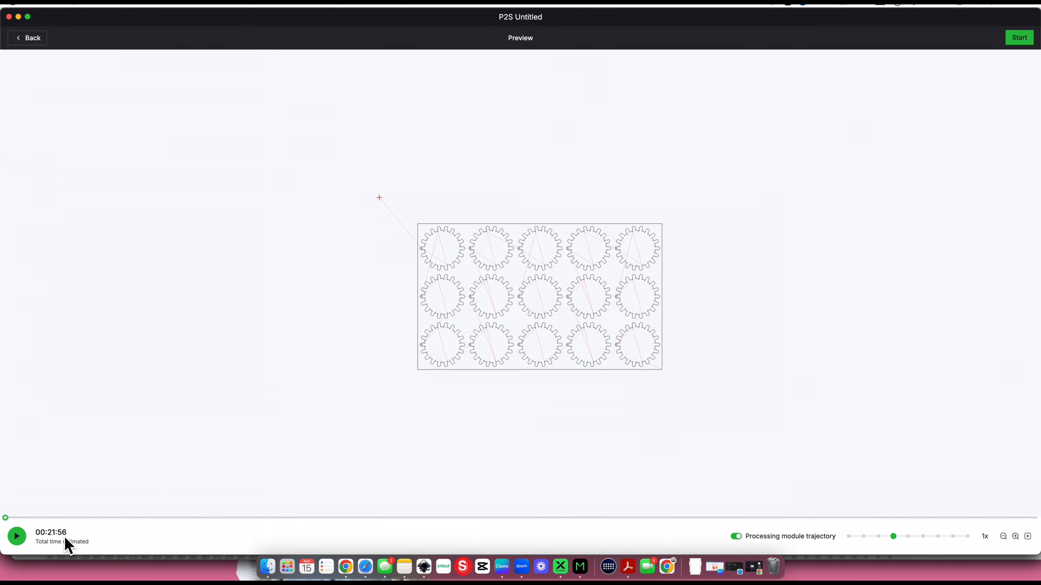
left_click(1021, 39)
left_click(584, 335)
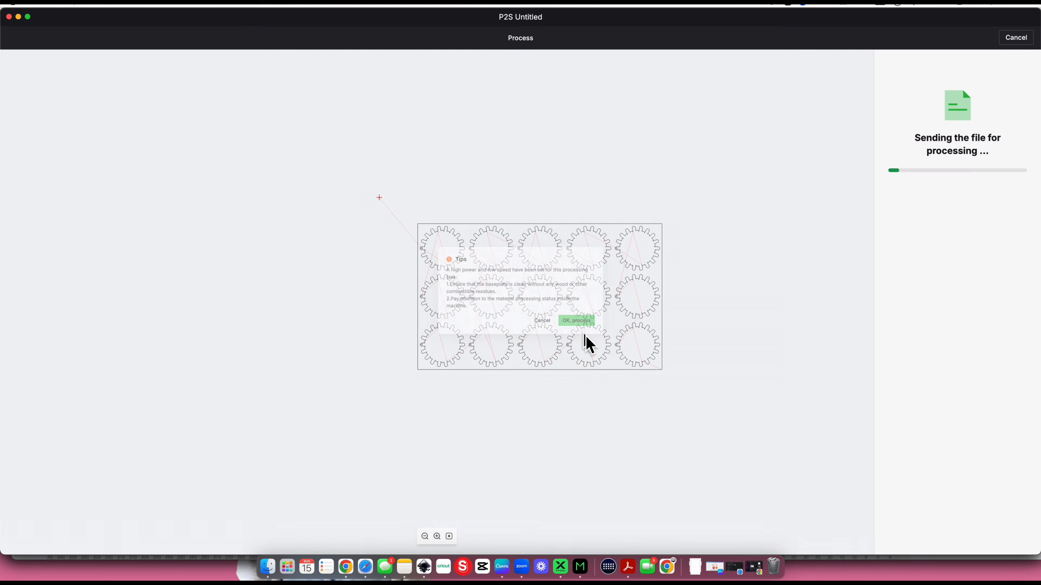